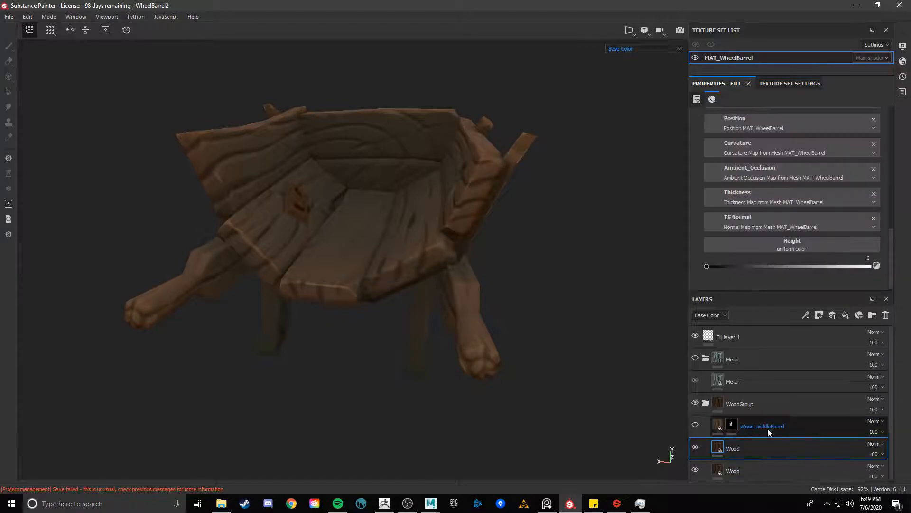
# Step: Rename the Wood layer directly below the hidden Wood_middleBoard layer to Wood_middleBoard, reusing that layer's name
pyautogui.doubleClick(769, 428)
pyautogui.hotkey('ctrl', 'c')
pyautogui.doubleClick(770, 448)
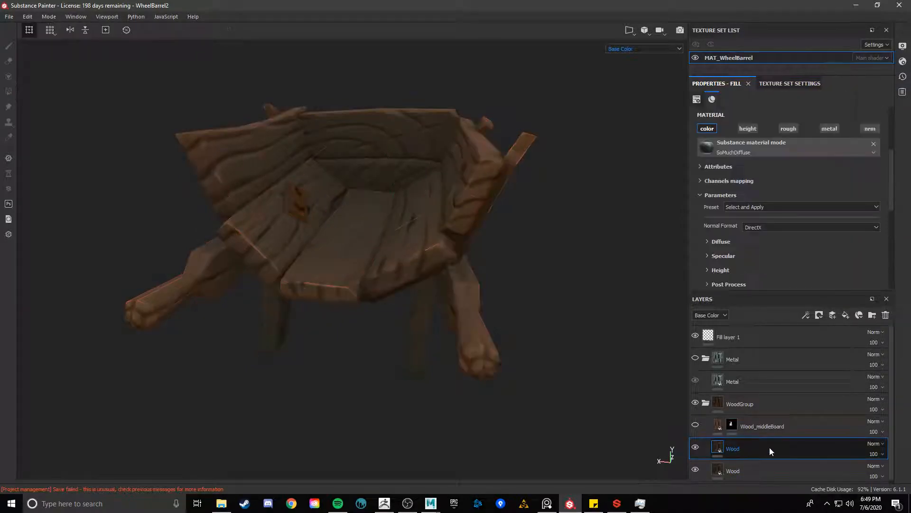
pyautogui.hotkey('ctrl', 'v')
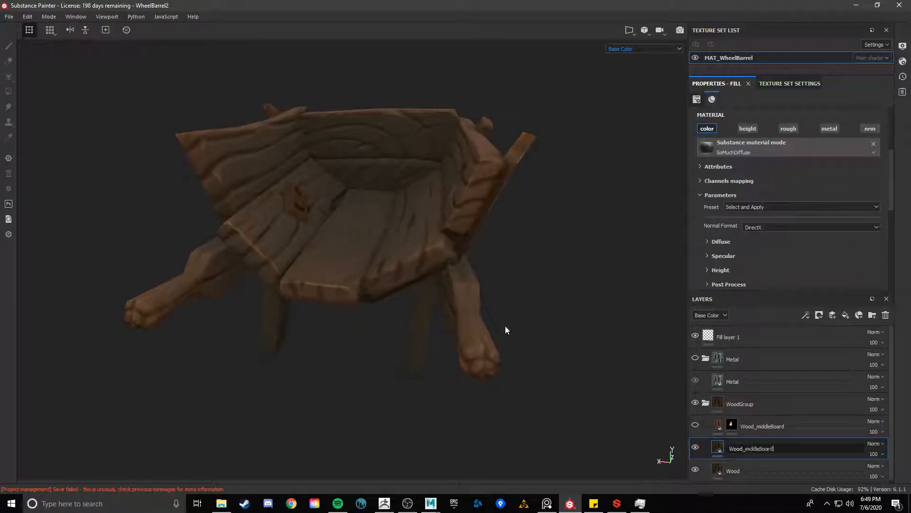
pyautogui.press('Return')
# Step: Add a black mask to the visible Wood_middleBoard layer and paste the hidden Wood_middleBoard layer's mask into it
pyautogui.rightClick(745, 424)
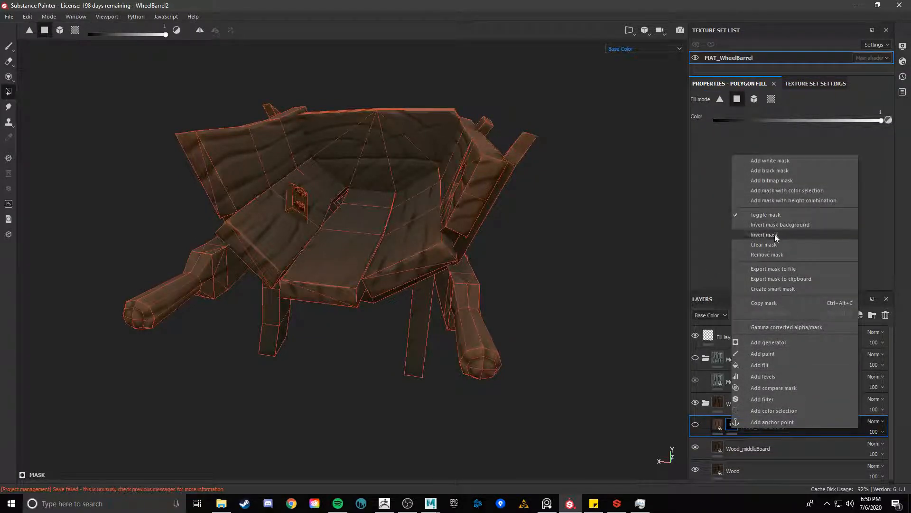
pyautogui.click(765, 302)
pyautogui.click(762, 452)
pyautogui.rightClick(762, 452)
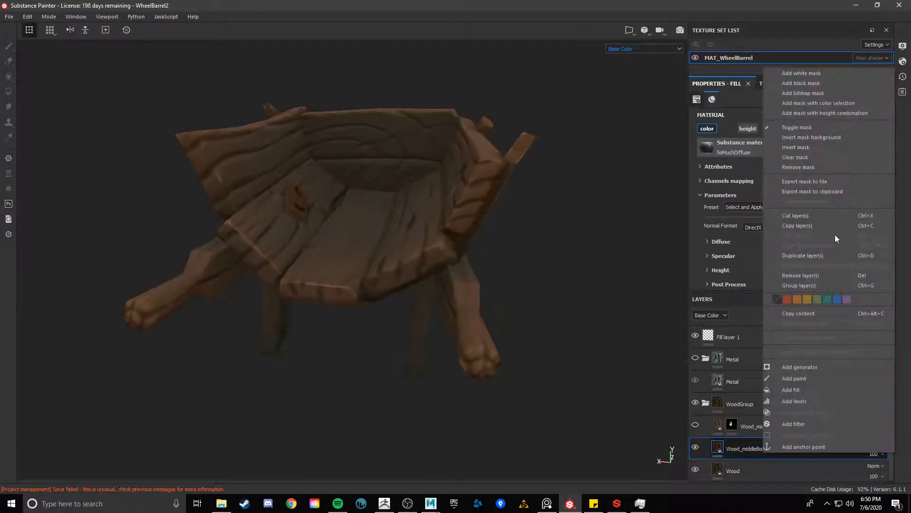
pyautogui.click(818, 84)
pyautogui.rightClick(768, 444)
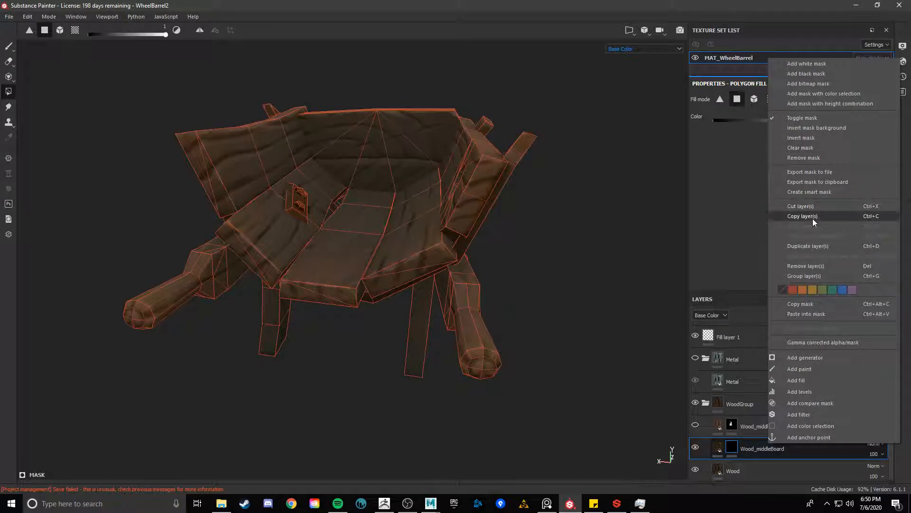
pyautogui.click(830, 316)
# Step: Set the diffuse cavity gradient's Wordspace Intensity to 0.68 on the visible Wood_middleBoard fill
pyautogui.keyDown('alt'); pyautogui.moveTo(674, 284); pyautogui.dragTo(679, 342); pyautogui.keyUp('alt')
pyautogui.click(717, 448)
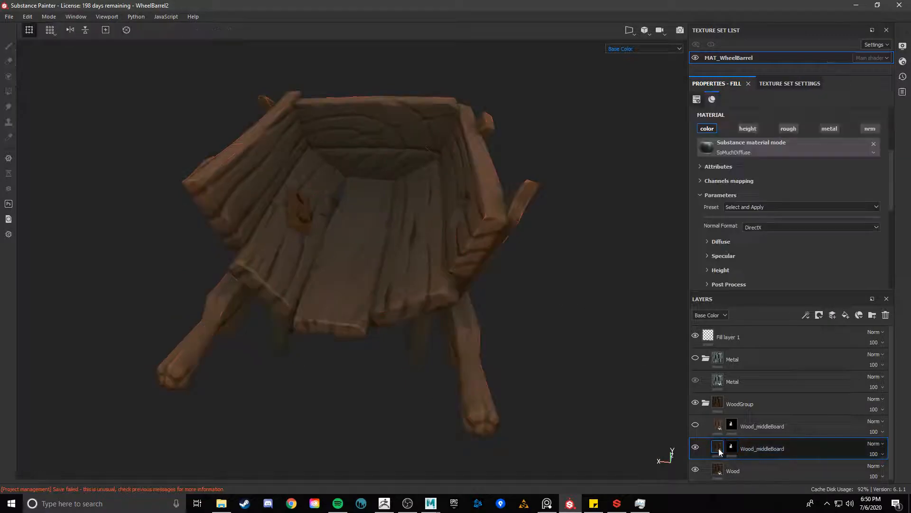
pyautogui.scroll(-3, 750, 270)
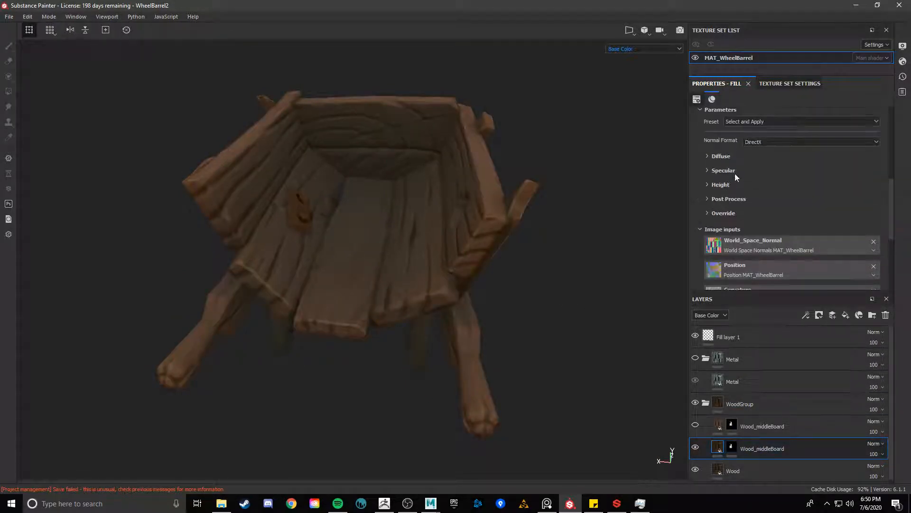
pyautogui.click(736, 172)
pyautogui.click(736, 172)
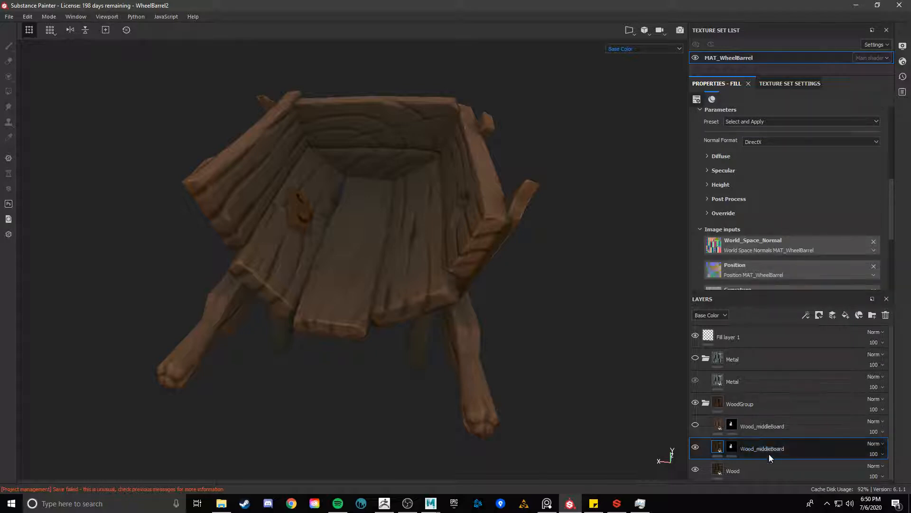
pyautogui.click(720, 156)
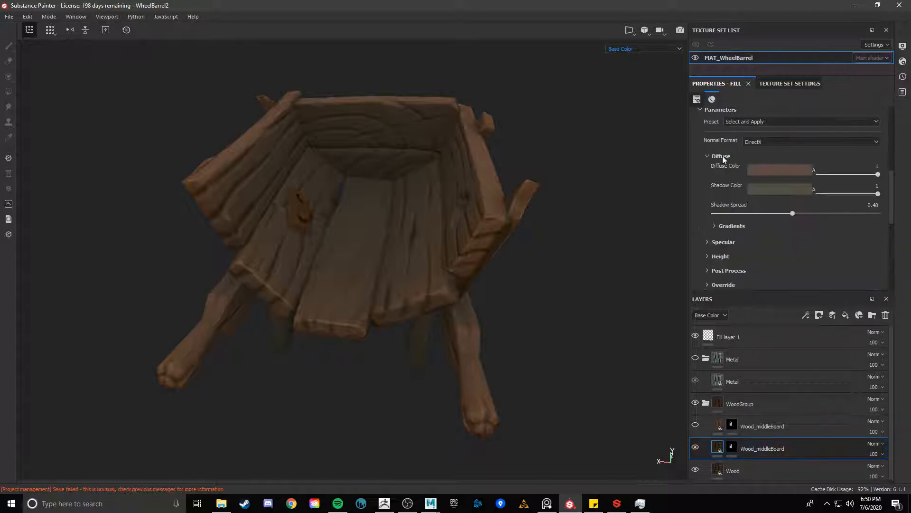
pyautogui.scroll(-1, 739, 200)
pyautogui.click(737, 198)
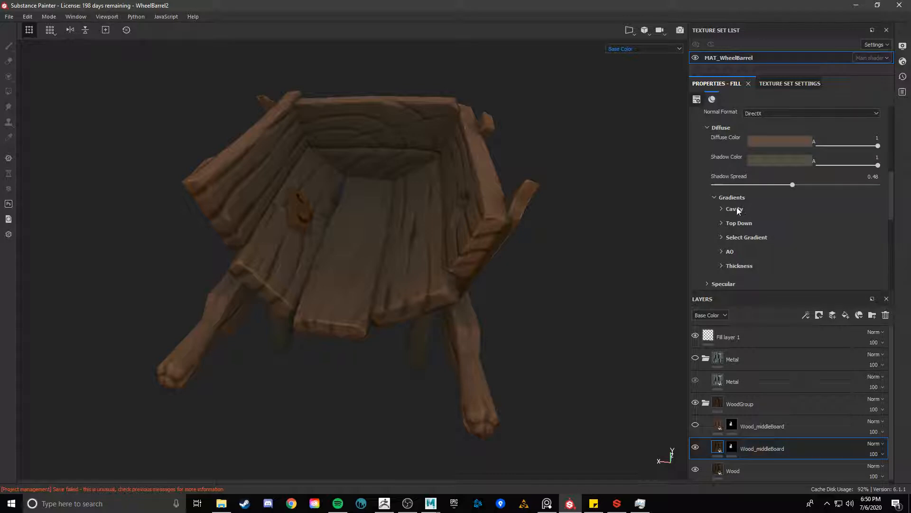
pyautogui.click(737, 208)
pyautogui.scroll(-2, 797, 247)
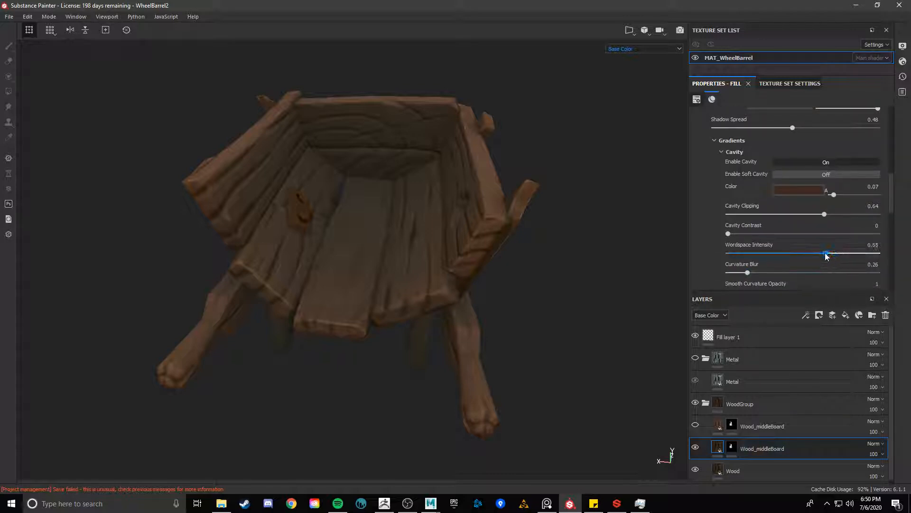
pyautogui.moveTo(826, 256); pyautogui.dragTo(830, 254)
pyautogui.keyDown('alt'); pyautogui.moveTo(573, 242); pyautogui.dragTo(517, 262); pyautogui.keyUp('alt')
pyautogui.scroll(3, 525, 219)
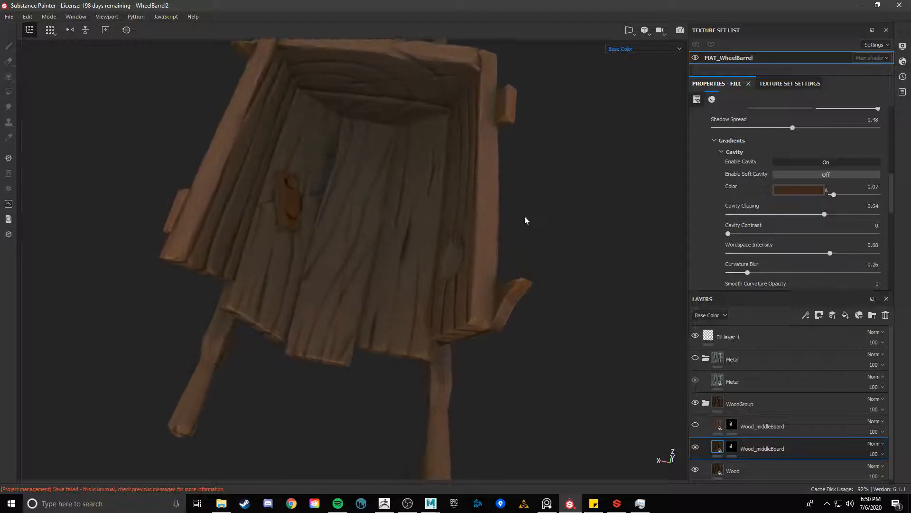
# Step: Try a higher Occlusion Spread in the AO gradient of the Wood_middleBoard fill, and undo it
pyautogui.scroll(-3, 788, 233)
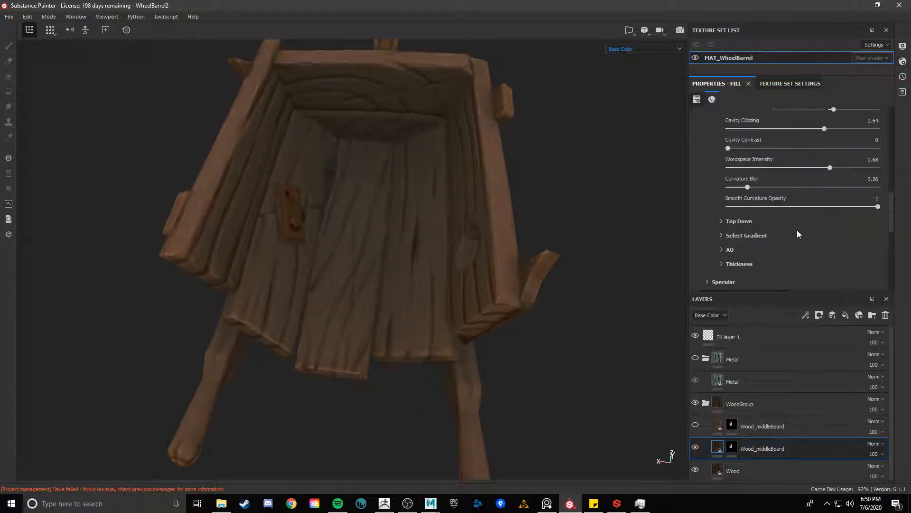
pyautogui.click(730, 249)
pyautogui.scroll(-1, 793, 262)
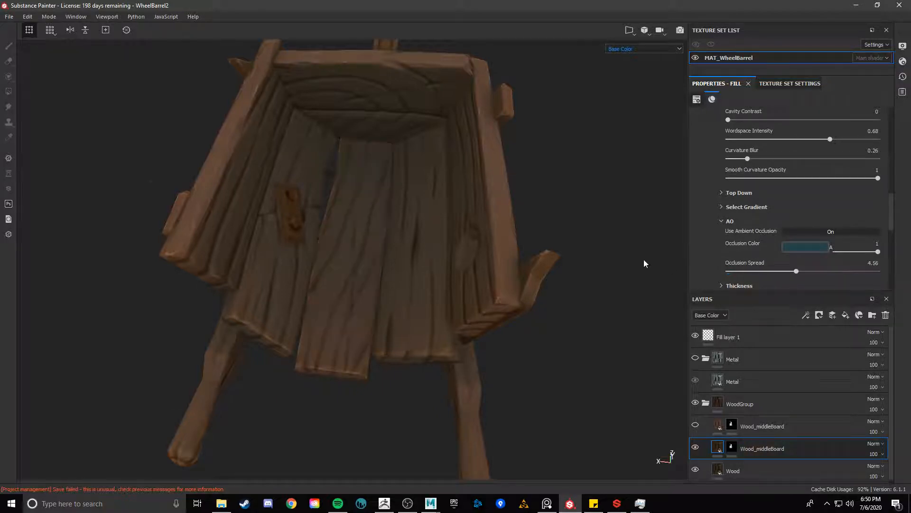
pyautogui.moveTo(644, 261)
pyautogui.keyDown('alt'); pyautogui.mouseDown()
pyautogui.moveTo(655, 236)
pyautogui.moveTo(632, 258)
pyautogui.mouseUp(); pyautogui.keyUp('alt')
pyautogui.moveTo(796, 271); pyautogui.dragTo(843, 271)
pyautogui.hotkey('ctrl', 'z')
# Step: Duplicate the Wood layer at the bottom of WoodGroup and rename the copy WoodenWheel
pyautogui.keyDown('alt'); pyautogui.moveTo(628, 255); pyautogui.dragTo(397, 231); pyautogui.keyUp('alt')
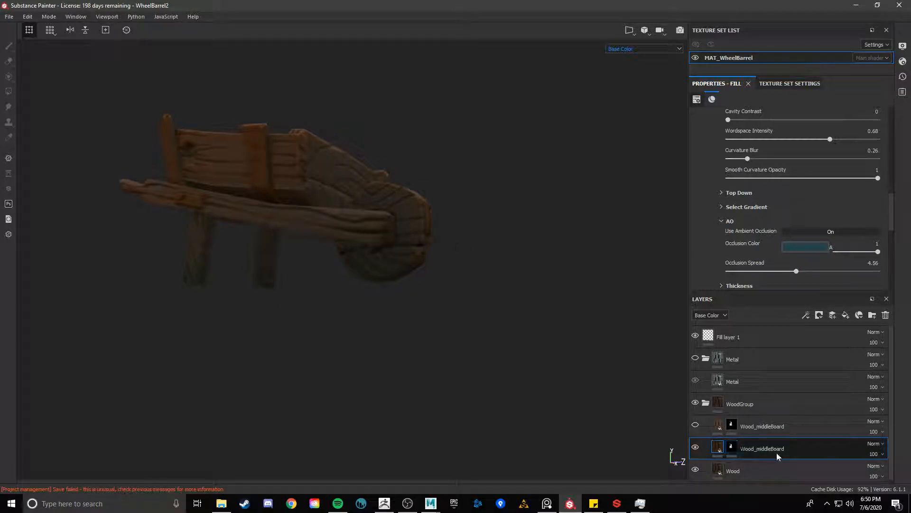
pyautogui.scroll(-1, 765, 457)
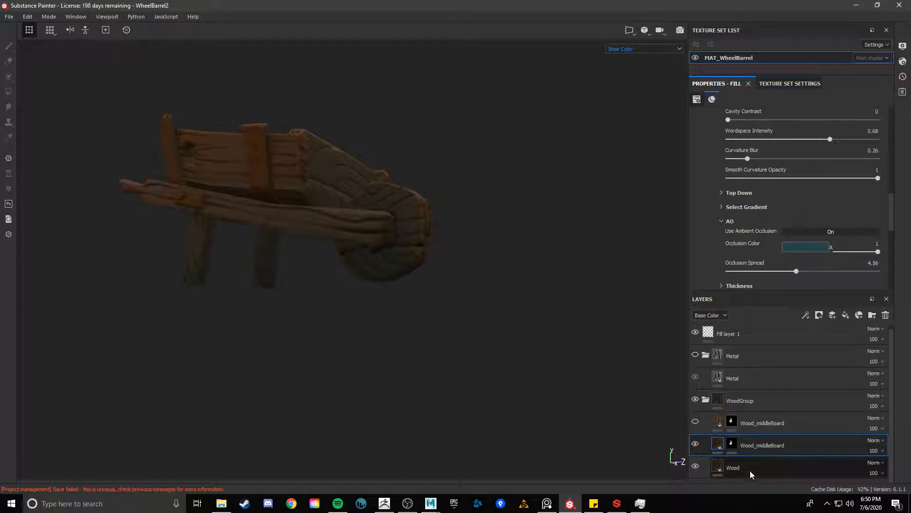
pyautogui.click(750, 470)
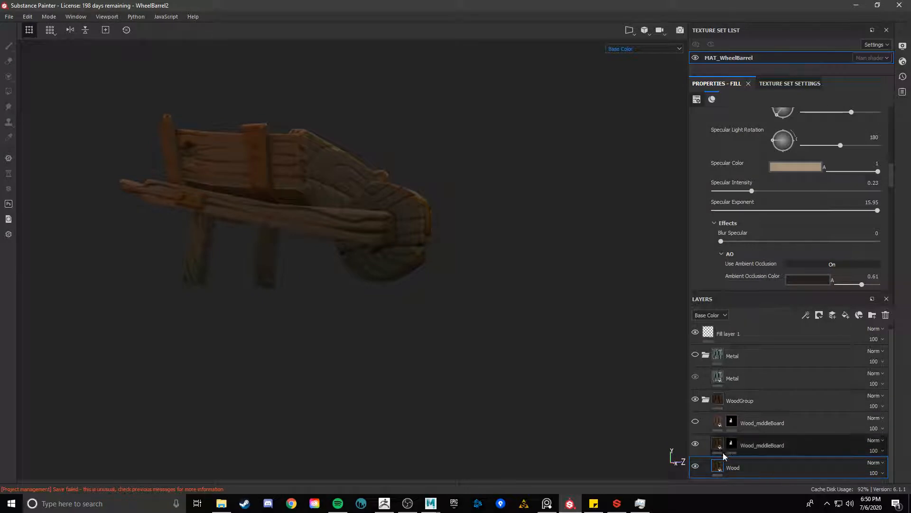
pyautogui.scroll(3, 772, 194)
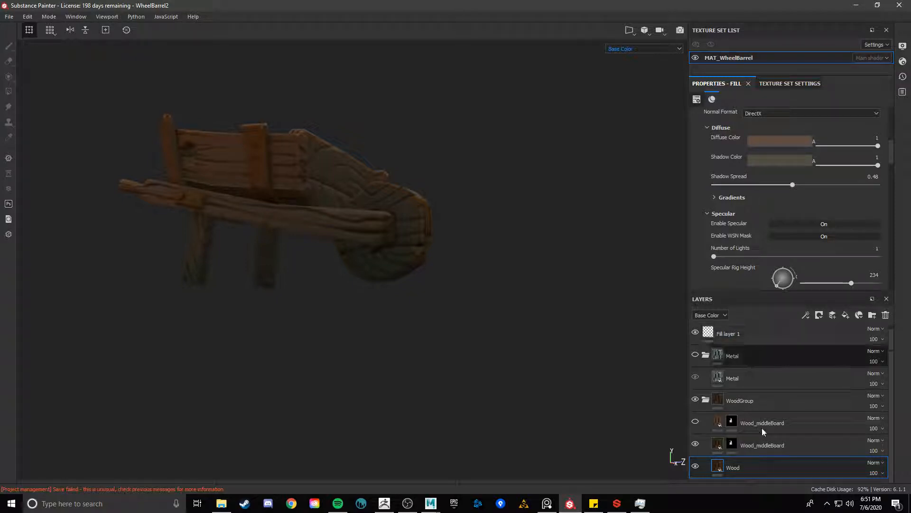
pyautogui.hotkey('ctrl', 'z')
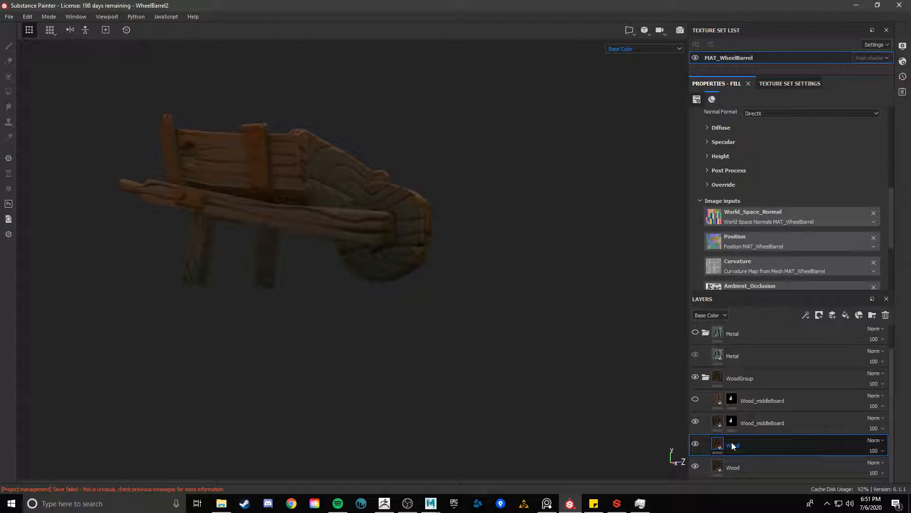
pyautogui.doubleClick(732, 445)
pyautogui.press('Return')
# Step: Move the WoodenWheel layer above the visible Wood_middleBoard layer and give it a black mask
pyautogui.moveTo(779, 444); pyautogui.dragTo(745, 423)
pyautogui.rightClick(745, 423)
pyautogui.click(784, 53)
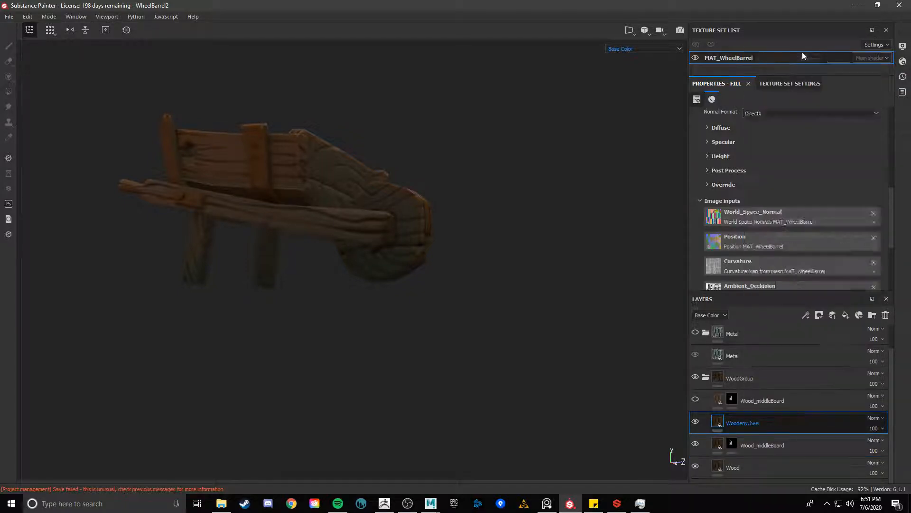
pyautogui.press('4')
pyautogui.rightClick(765, 423)
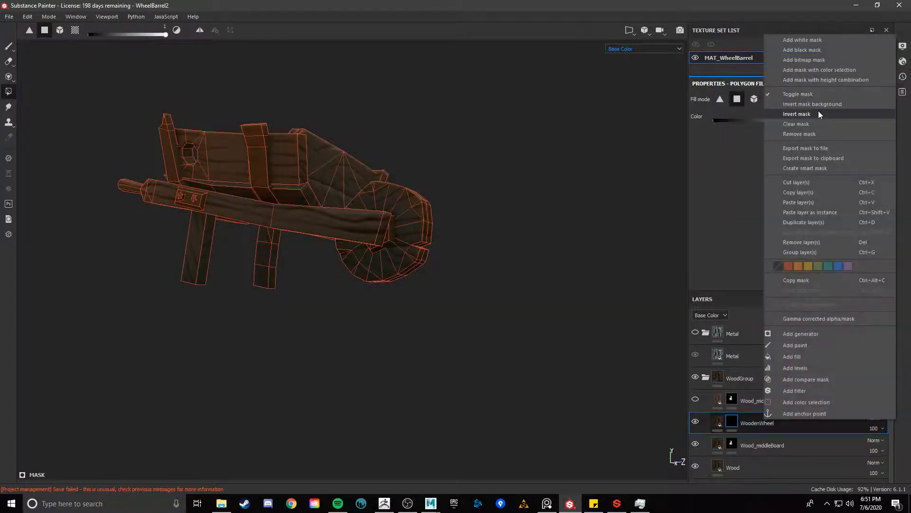
# Step: Show the 3D and UV views together and polygon-fill the round wheel-face UV island in the WoodenWheel mask
pyautogui.click(9, 91)
pyautogui.keyDown('alt'); pyautogui.moveTo(439, 213); pyautogui.dragTo(145, 280); pyautogui.keyUp('alt')
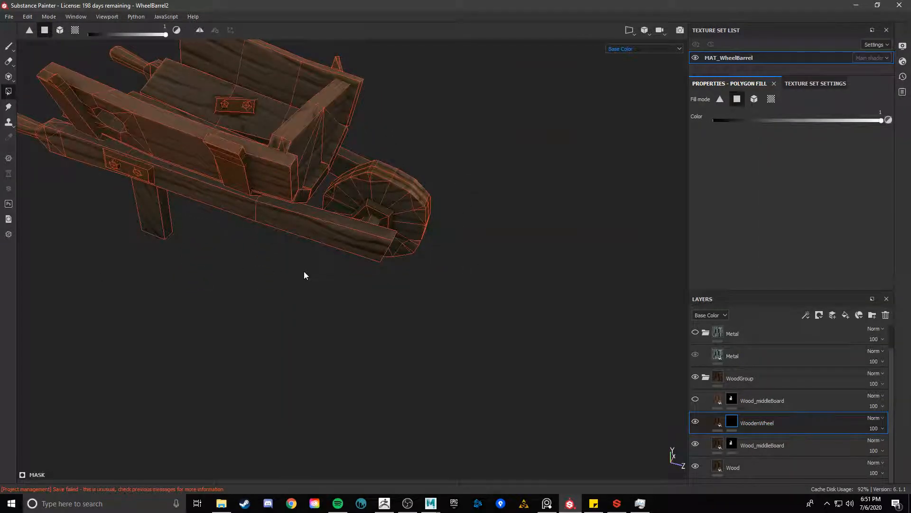
pyautogui.press('F1')
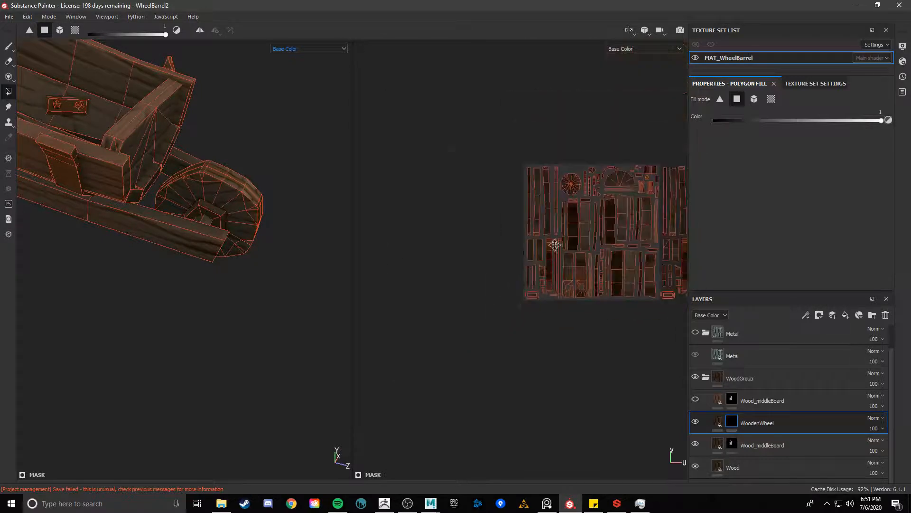
pyautogui.scroll(5, 571, 239)
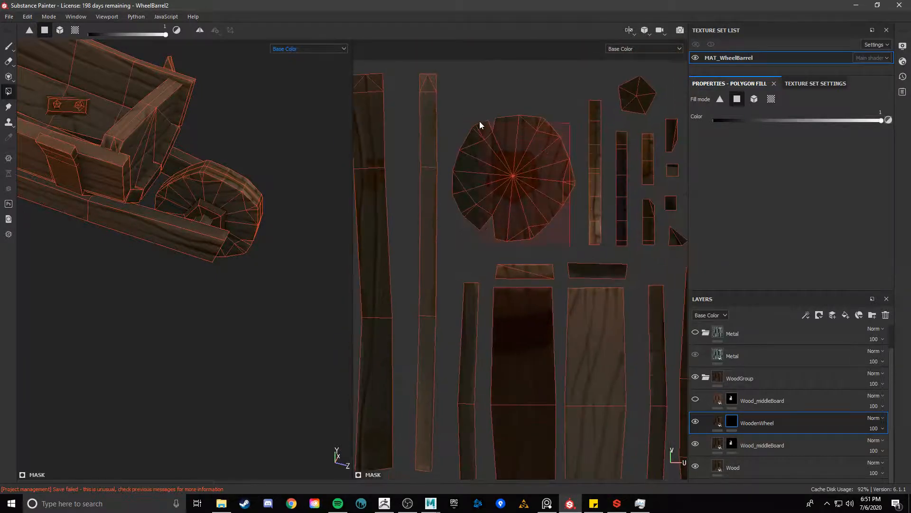
pyautogui.moveTo(451, 109); pyautogui.dragTo(576, 245)
pyautogui.keyDown('alt'); pyautogui.moveTo(626, 172); pyautogui.dragTo(531, 164, button='middle'); pyautogui.keyUp('alt')
pyautogui.keyDown('alt'); pyautogui.moveTo(532, 165); pyautogui.dragTo(626, 228, button='right'); pyautogui.keyUp('alt')
# Step: Add the narrow strips and small UV islands next to the wheel face to the WoodenWheel mask
pyautogui.moveTo(491, 91); pyautogui.dragTo(531, 90)
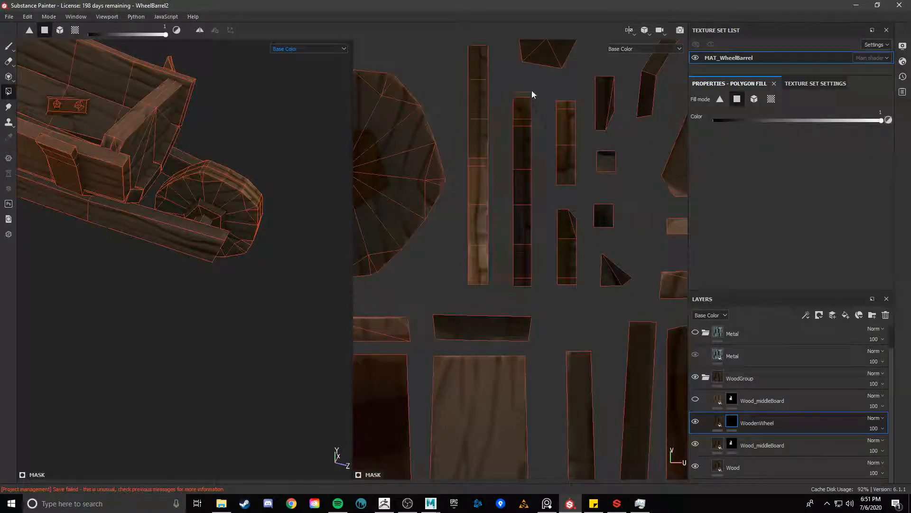
pyautogui.moveTo(583, 263); pyautogui.dragTo(580, 303)
pyautogui.keyDown('alt'); pyautogui.moveTo(622, 271); pyautogui.dragTo(560, 276, button='middle'); pyautogui.keyUp('alt')
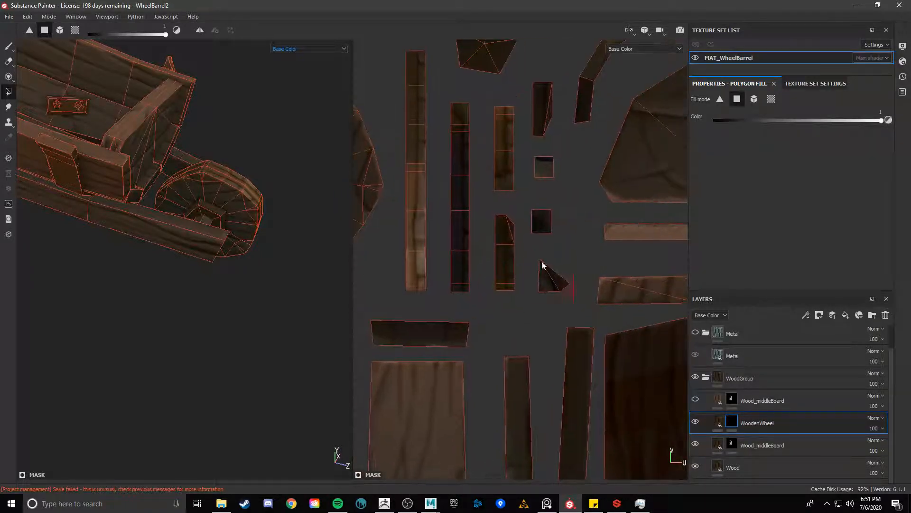
pyautogui.keyDown('alt'); pyautogui.moveTo(246, 162); pyautogui.dragTo(317, 247); pyautogui.keyUp('alt')
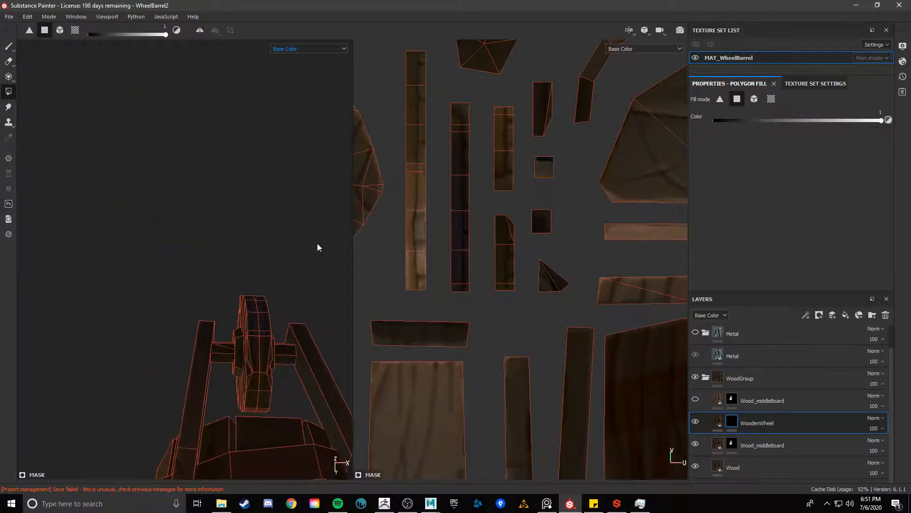
pyautogui.moveTo(527, 76); pyautogui.dragTo(527, 76)
pyautogui.keyDown('alt'); pyautogui.moveTo(541, 118); pyautogui.dragTo(494, 229, button='middle'); pyautogui.keyUp('alt')
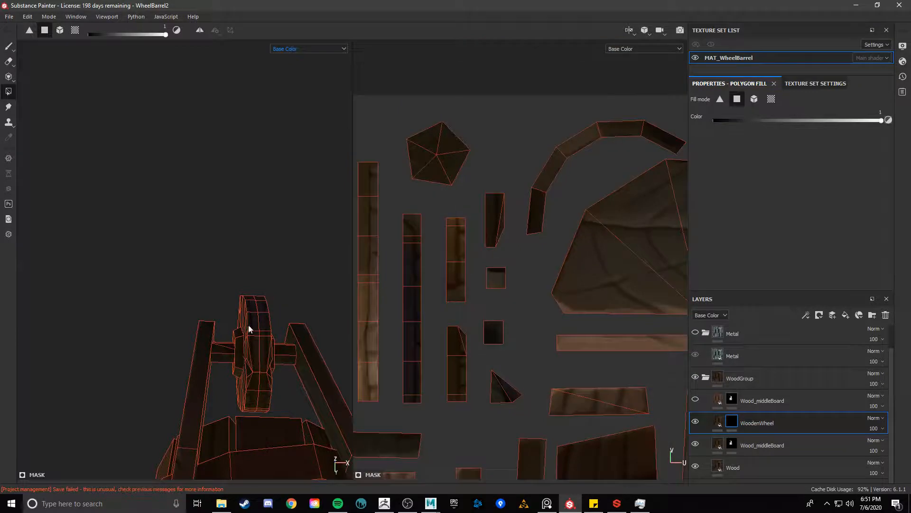
pyautogui.keyDown('alt'); pyautogui.moveTo(221, 258); pyautogui.dragTo(472, 385); pyautogui.keyUp('alt')
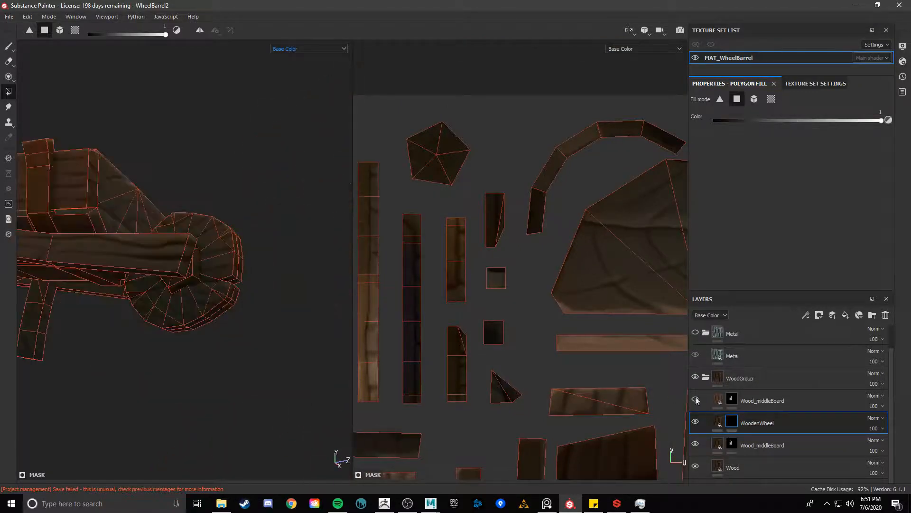
pyautogui.click(719, 423)
pyautogui.click(733, 421)
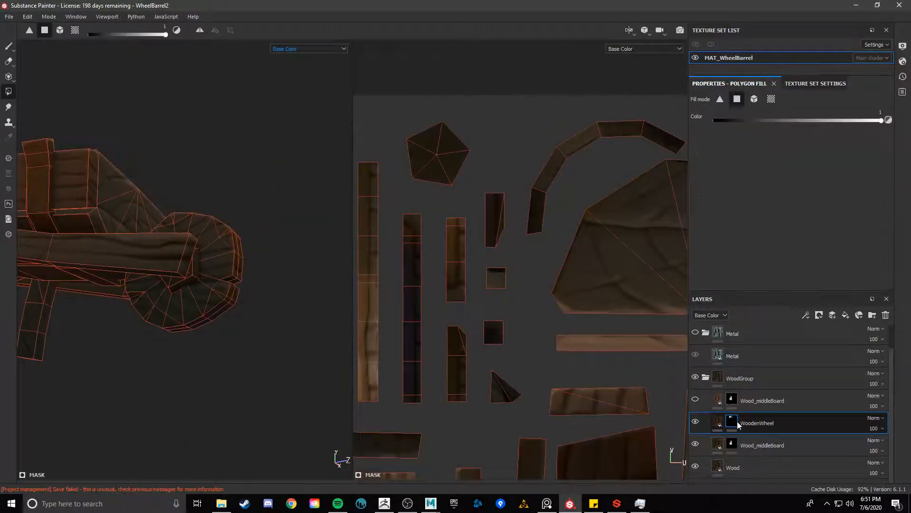
# Step: Try a different Diffuse Color on the WoodenWheel fill, and undo it
pyautogui.click(717, 421)
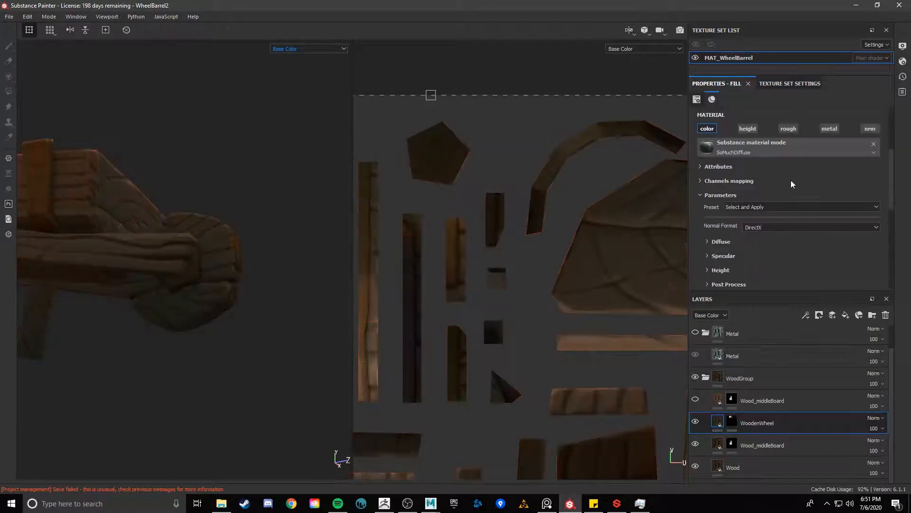
pyautogui.click(739, 241)
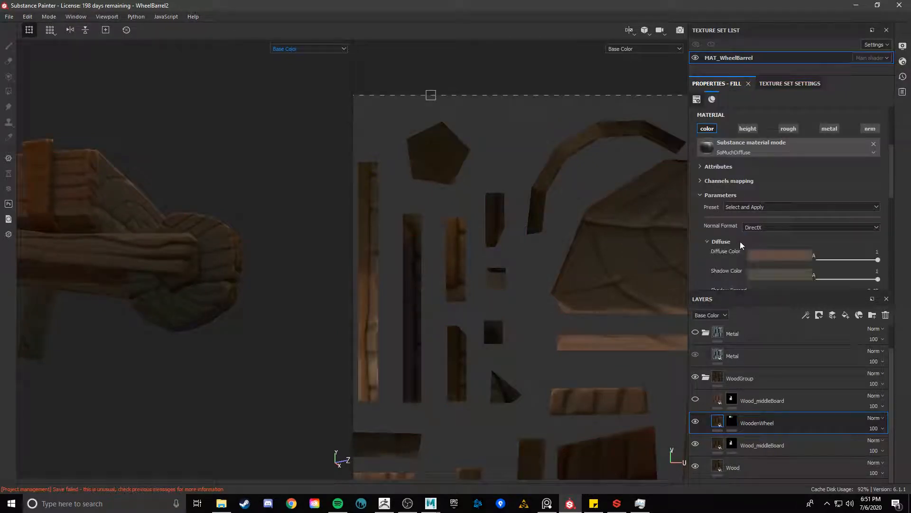
pyautogui.click(769, 254)
pyautogui.moveTo(799, 309); pyautogui.dragTo(847, 275)
pyautogui.keyDown('alt'); pyautogui.moveTo(285, 266); pyautogui.dragTo(303, 322); pyautogui.keyUp('alt')
pyautogui.hotkey('ctrl', 'z')
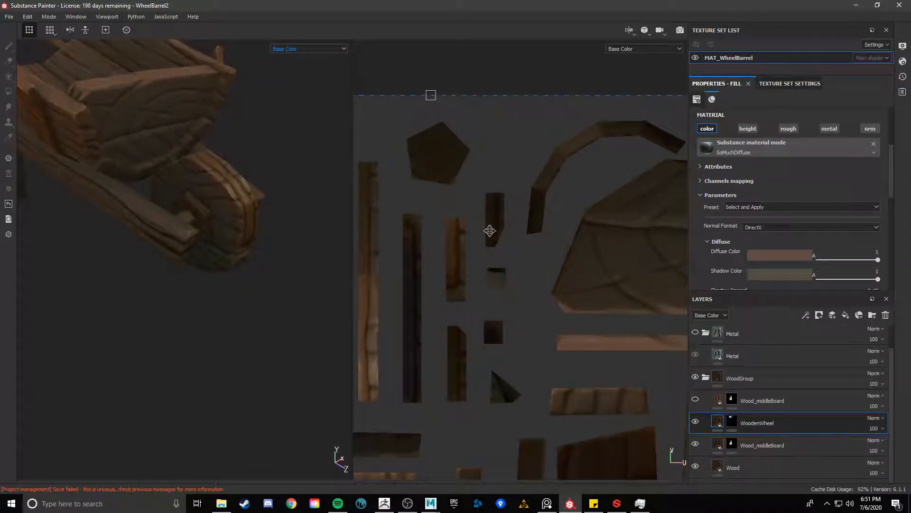
# Step: Examine the wheel from several angles and look through the WoodenWheel fill's gradient, override, post-process and specular settings
pyautogui.keyDown('alt'); pyautogui.moveTo(276, 210); pyautogui.dragTo(307, 191); pyautogui.keyUp('alt')
pyautogui.scroll(-2, 848, 253)
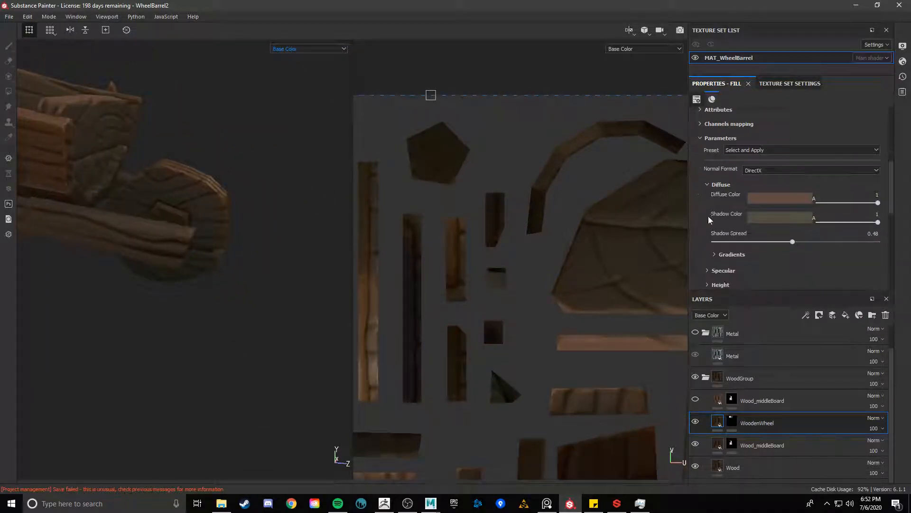
pyautogui.click(732, 254)
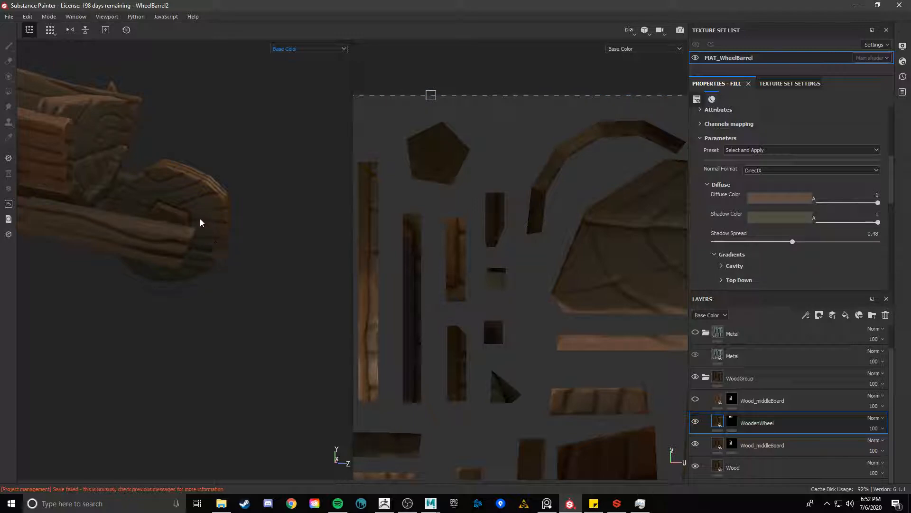
pyautogui.keyDown('alt'); pyautogui.moveTo(166, 279); pyautogui.dragTo(285, 242); pyautogui.keyUp('alt')
pyautogui.keyDown('alt'); pyautogui.moveTo(204, 266); pyautogui.dragTo(281, 267); pyautogui.keyUp('alt')
pyautogui.scroll(-5, 817, 260)
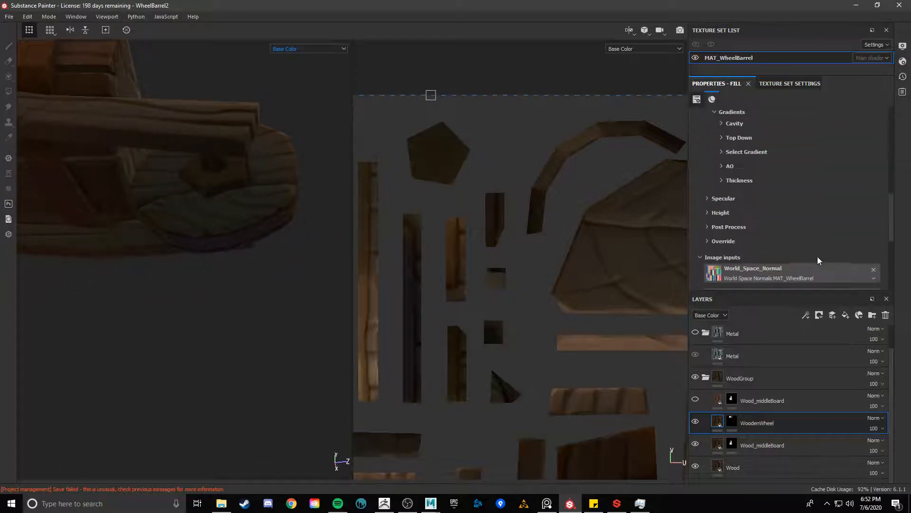
pyautogui.click(734, 243)
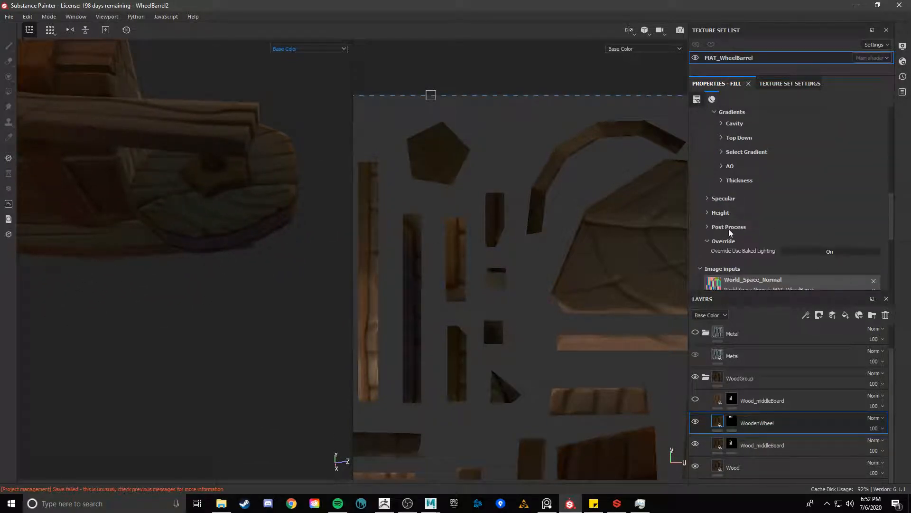
pyautogui.click(729, 228)
pyautogui.click(729, 227)
pyautogui.click(724, 198)
pyautogui.scroll(-3, 748, 224)
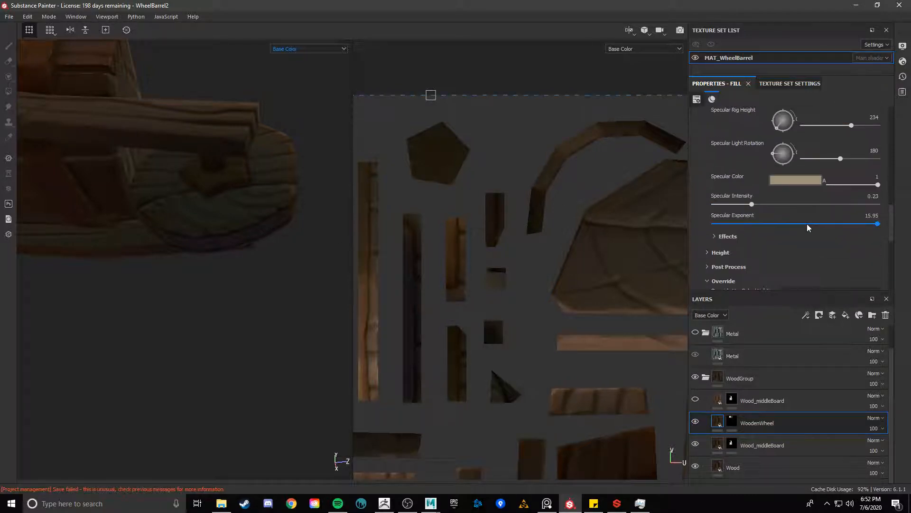
# Step: Disable the Specular Underlight in the specular effects of the WoodenWheel fill
pyautogui.click(728, 236)
pyautogui.scroll(-1, 738, 250)
pyautogui.click(738, 250)
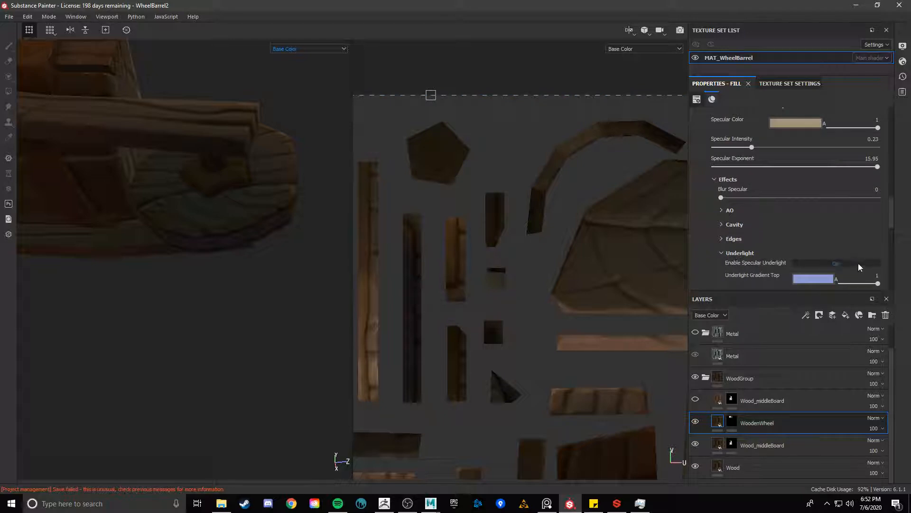
pyautogui.keyDown('alt'); pyautogui.moveTo(142, 203); pyautogui.dragTo(204, 152); pyautogui.keyUp('alt')
pyautogui.keyDown('alt'); pyautogui.moveTo(183, 229); pyautogui.dragTo(133, 183); pyautogui.keyUp('alt')
pyautogui.scroll(-2, 818, 231)
pyautogui.click(834, 207)
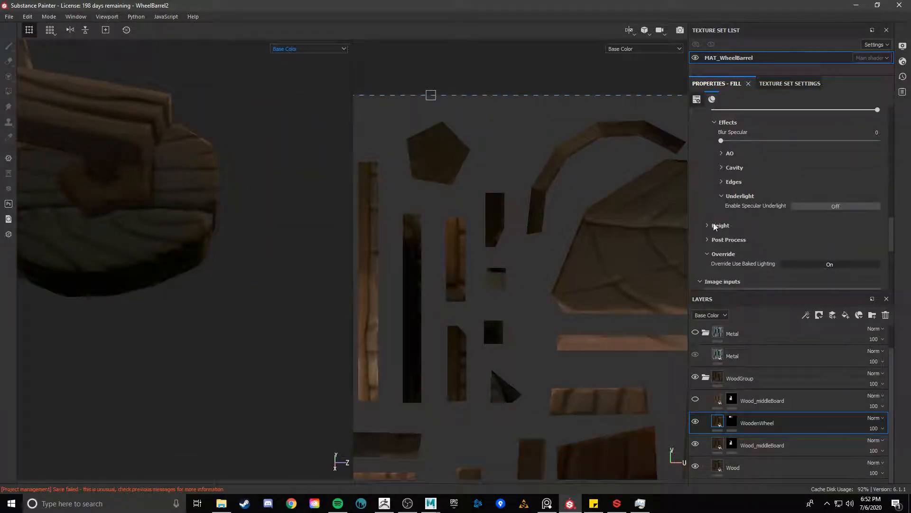
# Step: Inspect the wheel's underside and side face, and compare the WoodenWheel fill with specular disabled and enabled
pyautogui.scroll(1, 776, 183)
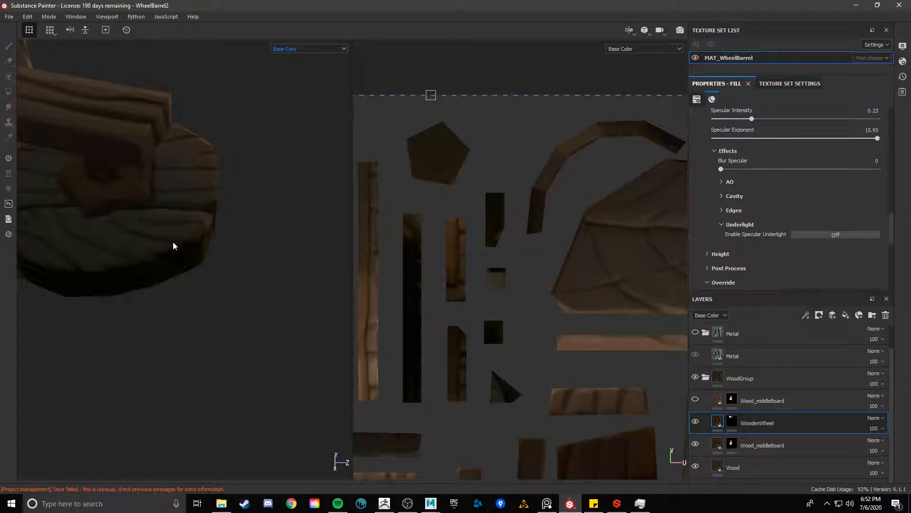
pyautogui.keyDown('alt'); pyautogui.moveTo(173, 243); pyautogui.dragTo(275, 229); pyautogui.keyUp('alt')
pyautogui.scroll(1, 796, 179)
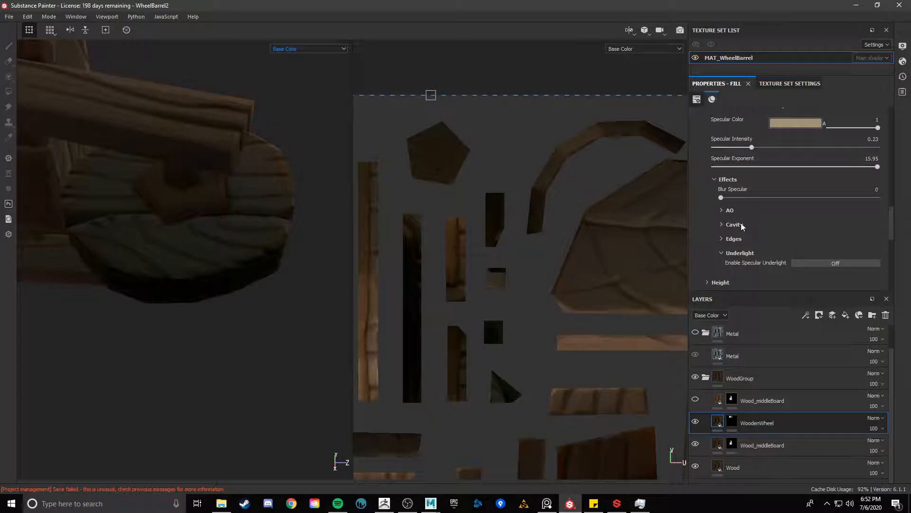
pyautogui.scroll(6, 755, 224)
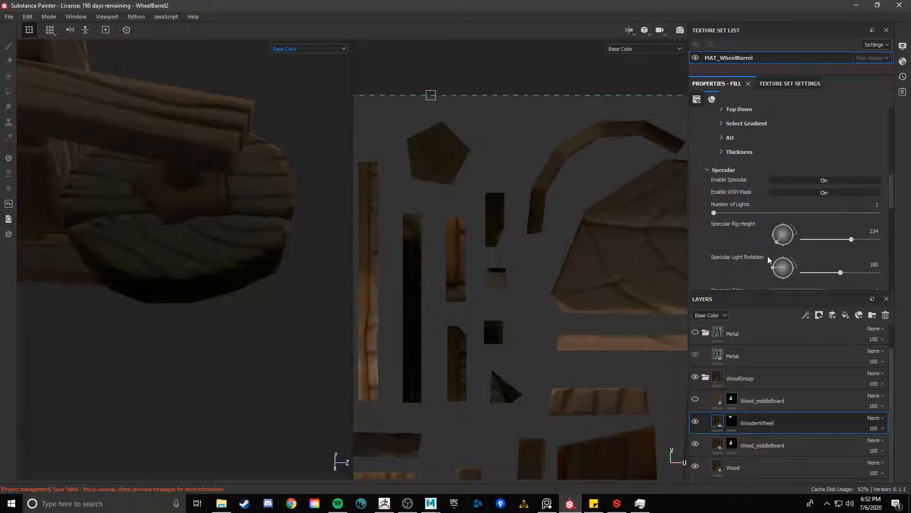
pyautogui.keyDown('alt'); pyautogui.moveTo(332, 254); pyautogui.dragTo(275, 342); pyautogui.keyUp('alt')
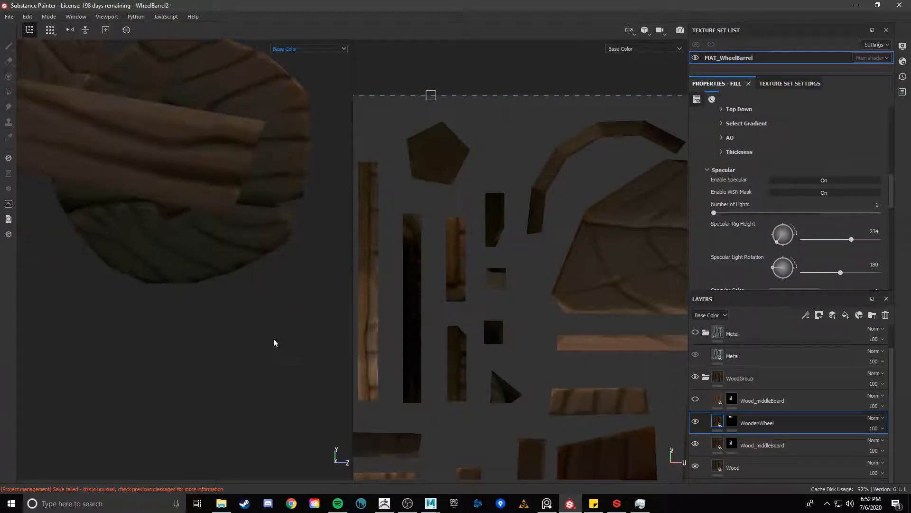
pyautogui.keyDown('alt'); pyautogui.moveTo(279, 276); pyautogui.dragTo(281, 218); pyautogui.keyUp('alt')
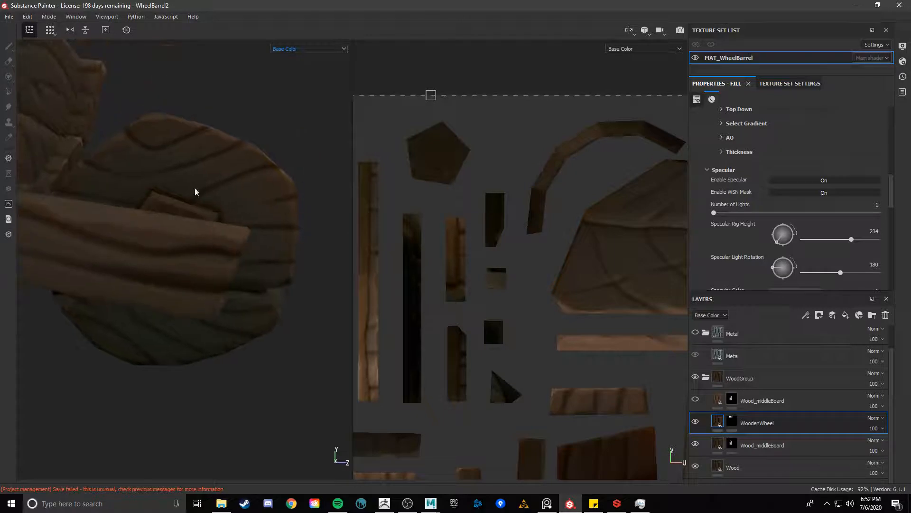
pyautogui.keyDown('alt'); pyautogui.moveTo(223, 171); pyautogui.dragTo(780, 195); pyautogui.keyUp('alt')
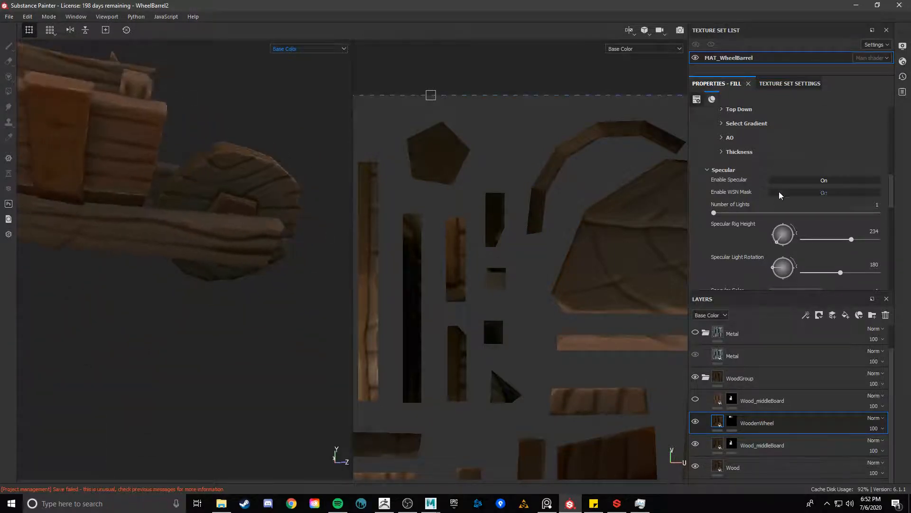
pyautogui.scroll(2, 780, 195)
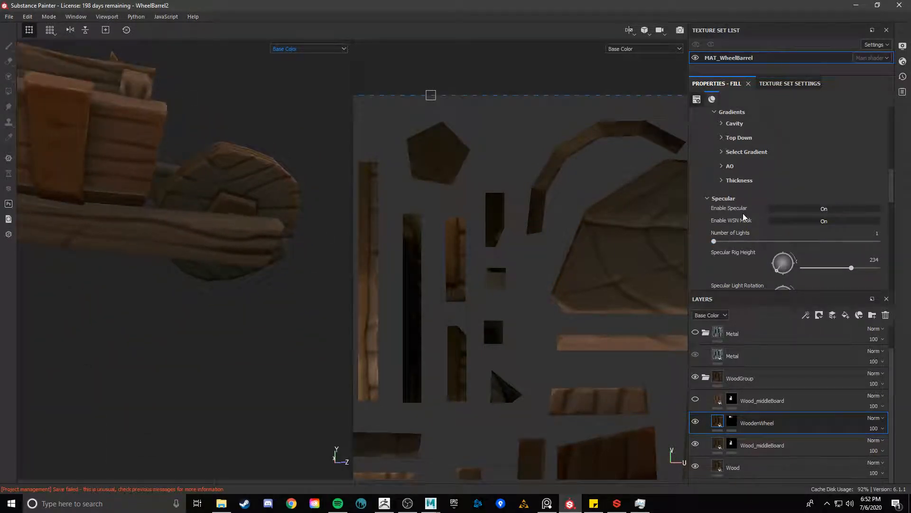
pyautogui.click(805, 209)
pyautogui.click(804, 210)
# Step: Try disabling the Top Down gradient among the WoodenWheel fill's diffuse gradients, and undo it
pyautogui.scroll(2, 754, 207)
pyautogui.click(750, 210)
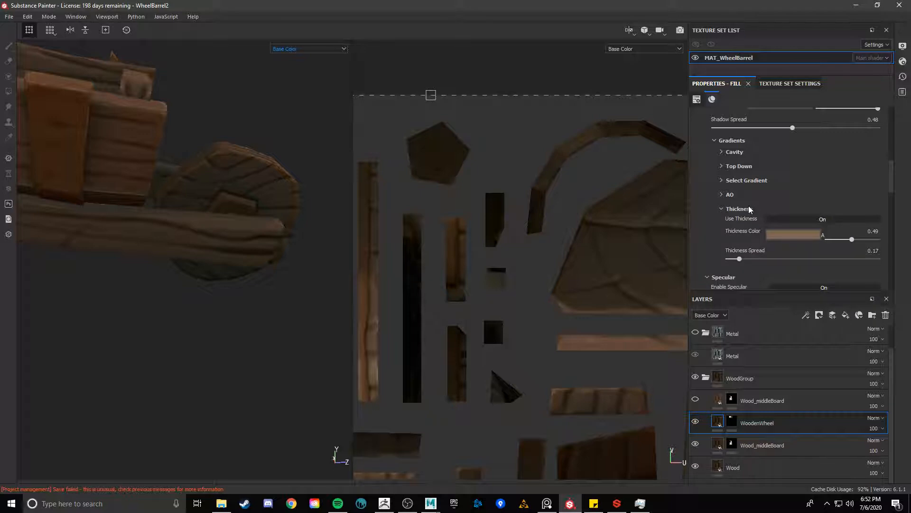
pyautogui.click(730, 195)
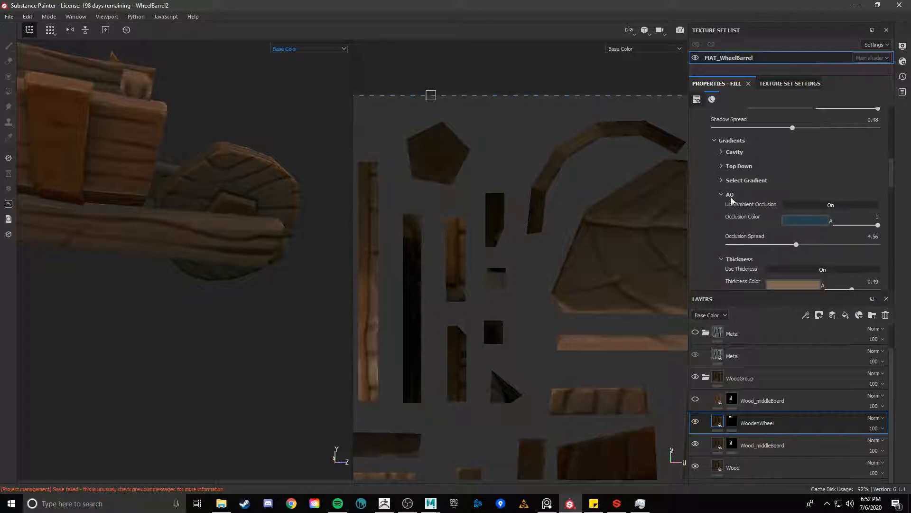
pyautogui.click(744, 167)
pyautogui.click(831, 177)
pyautogui.keyDown('alt'); pyautogui.moveTo(164, 237); pyautogui.dragTo(104, 237); pyautogui.keyUp('alt')
pyautogui.hotkey('ctrl', 'z')
# Step: Try different Top Down Gradient Color opacities and a Gradient Spread of about 1.98 on the WoodenWheel fill
pyautogui.keyDown('alt'); pyautogui.moveTo(162, 252); pyautogui.dragTo(275, 276); pyautogui.keyUp('alt')
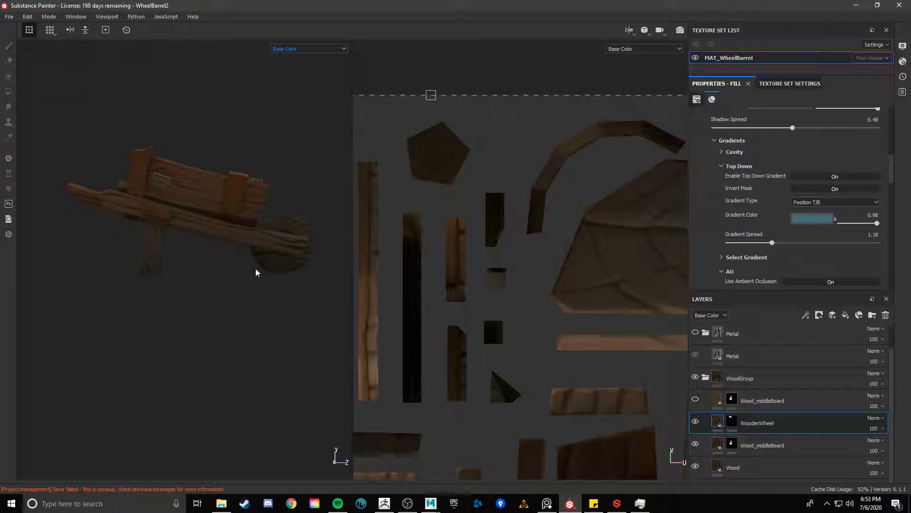
pyautogui.moveTo(860, 227)
pyautogui.mouseDown()
pyautogui.moveTo(849, 227)
pyautogui.moveTo(857, 230)
pyautogui.mouseUp()
pyautogui.keyDown('alt'); pyautogui.moveTo(227, 275); pyautogui.dragTo(248, 265); pyautogui.keyUp('alt')
pyautogui.keyDown('alt'); pyautogui.moveTo(278, 230); pyautogui.dragTo(248, 285); pyautogui.keyUp('alt')
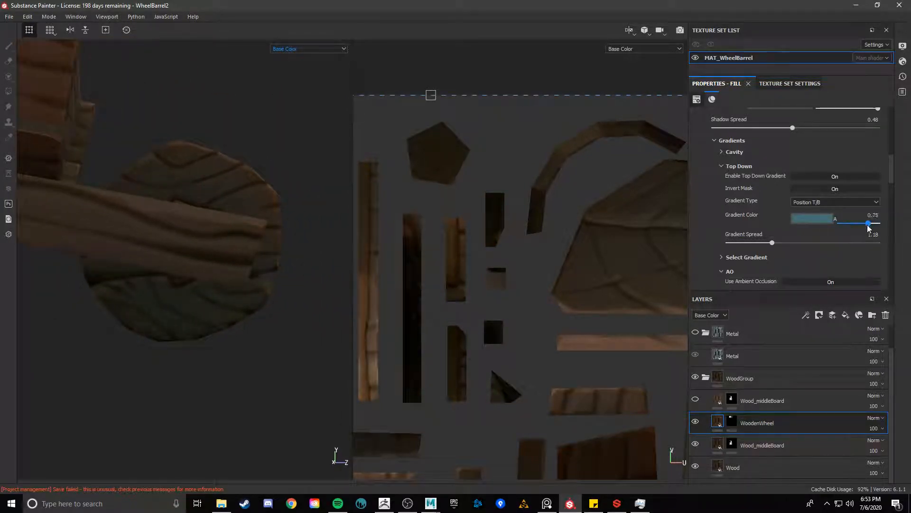
pyautogui.moveTo(772, 242)
pyautogui.mouseDown()
pyautogui.moveTo(802, 243)
pyautogui.moveTo(790, 242)
pyautogui.mouseUp()
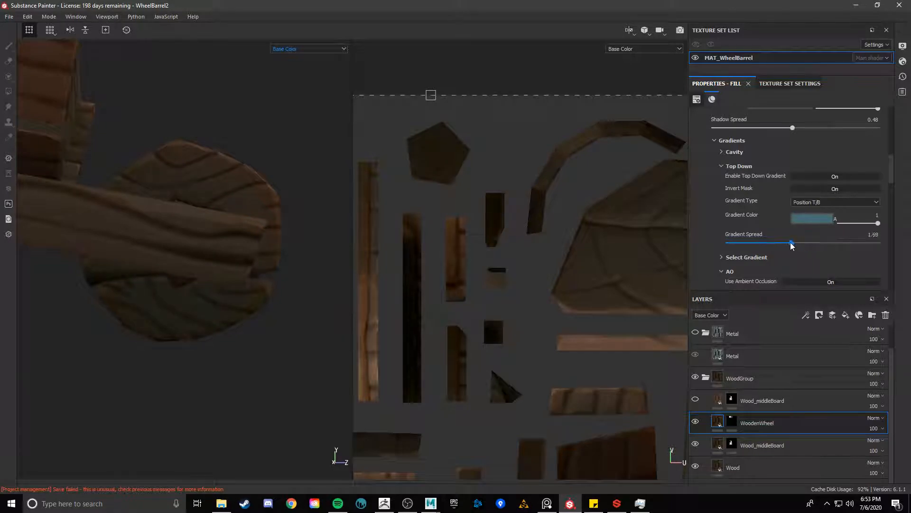
# Step: Try enabling the Select Gradient on the WoodenWheel fill, and undo it
pyautogui.click(756, 256)
pyautogui.click(819, 268)
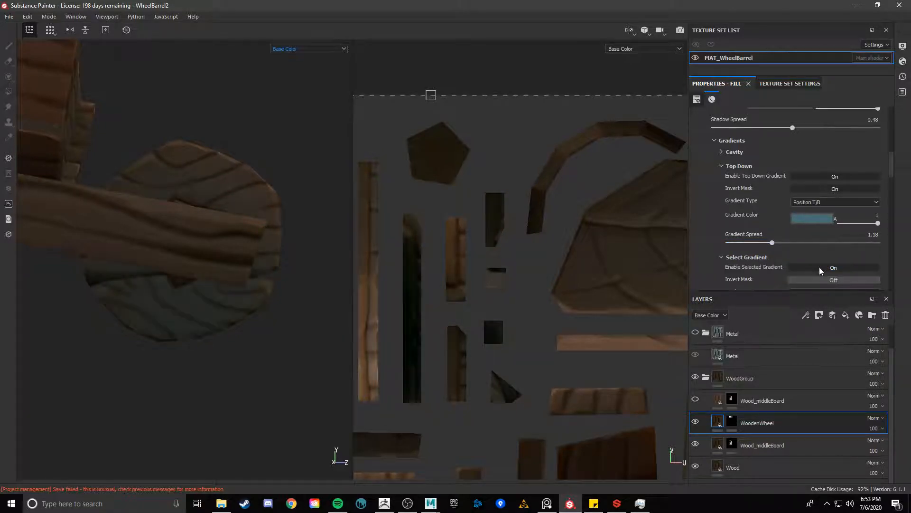
pyautogui.scroll(-2, 819, 267)
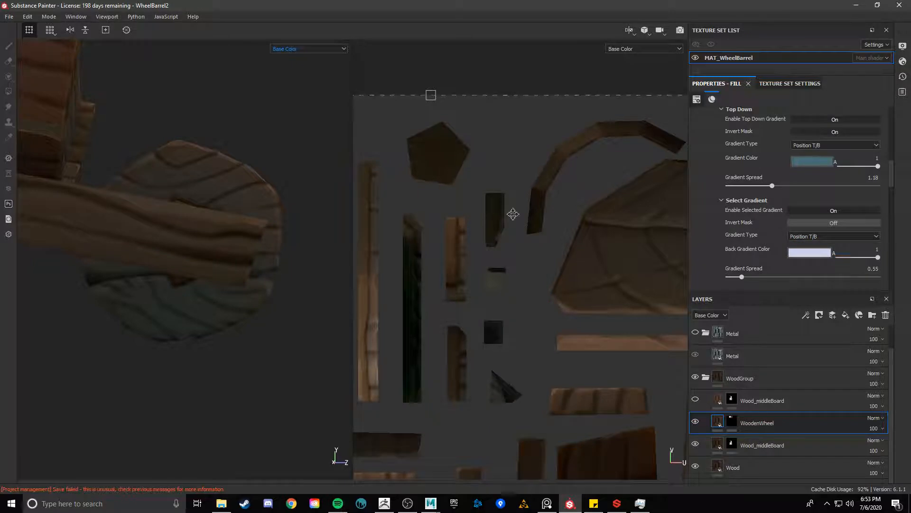
pyautogui.hotkey('ctrl', 'z')
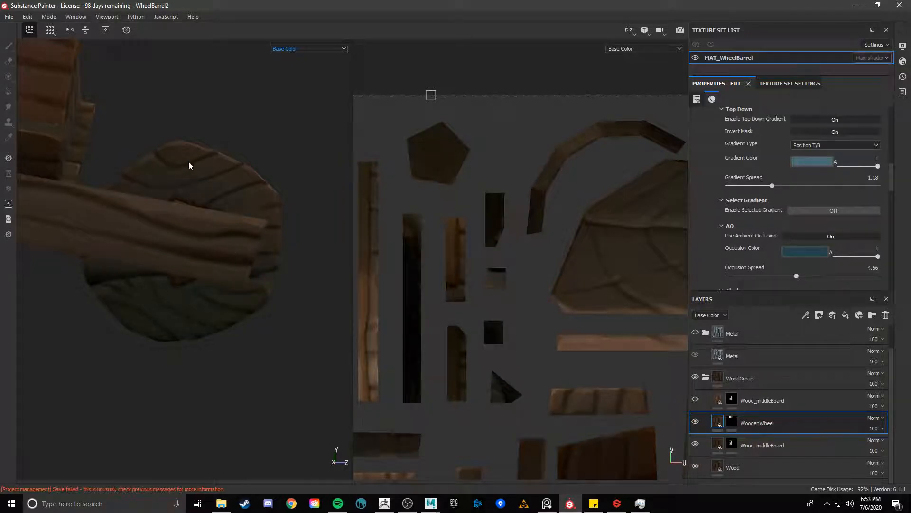
# Step: Inspect both sides of the wheel, try an Occlusion Color opacity of 0, and return it to 1
pyautogui.keyDown('alt'); pyautogui.moveTo(188, 165); pyautogui.dragTo(157, 142); pyautogui.keyUp('alt')
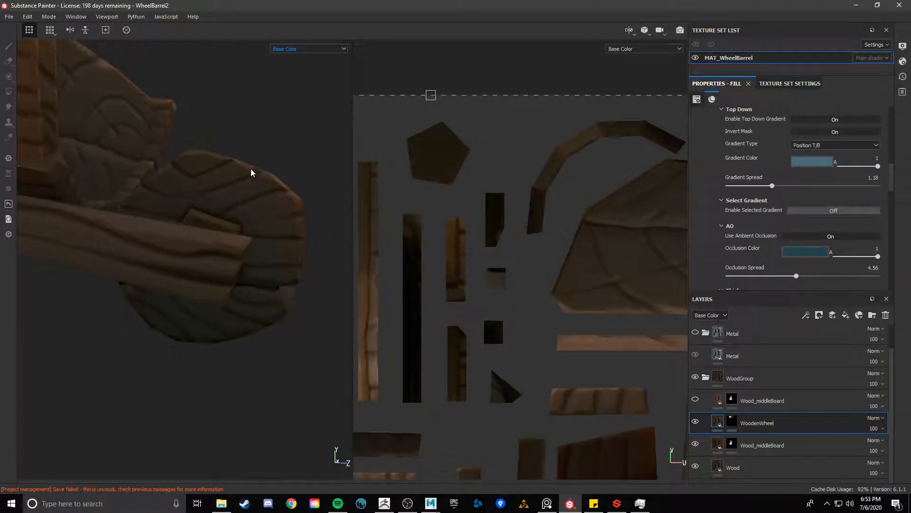
pyautogui.keyDown('alt'); pyautogui.moveTo(251, 169); pyautogui.dragTo(240, 269); pyautogui.keyUp('alt')
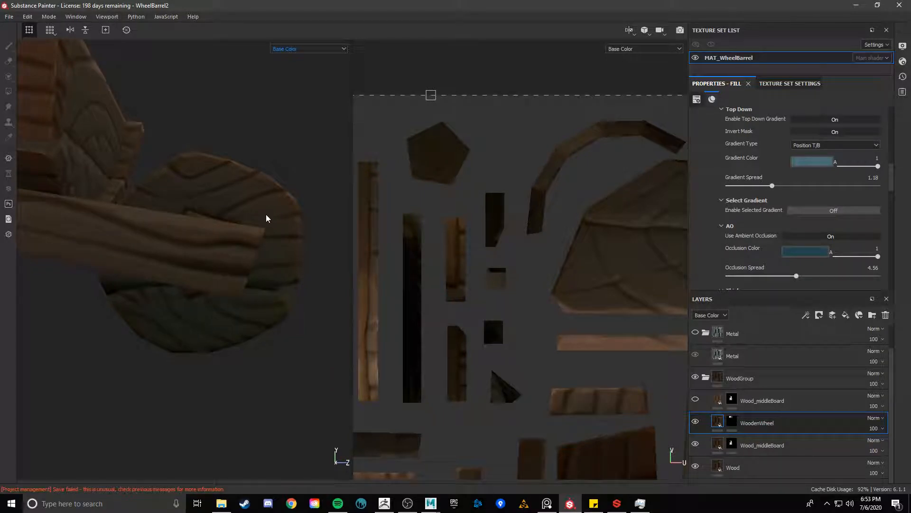
pyautogui.keyDown('alt'); pyautogui.moveTo(239, 183); pyautogui.dragTo(232, 228); pyautogui.keyUp('alt')
pyautogui.keyDown('alt'); pyautogui.moveTo(280, 189); pyautogui.dragTo(224, 279); pyautogui.keyUp('alt')
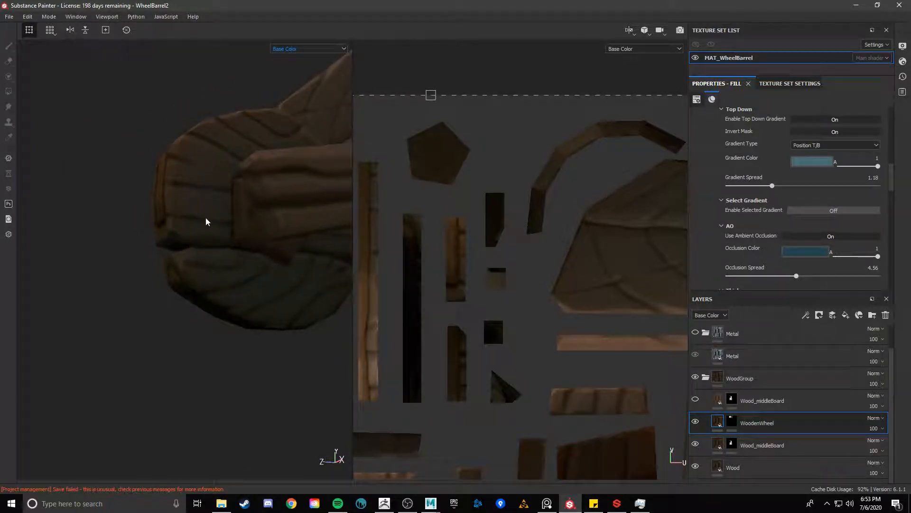
pyautogui.keyDown('alt'); pyautogui.moveTo(194, 187); pyautogui.dragTo(186, 238); pyautogui.keyUp('alt')
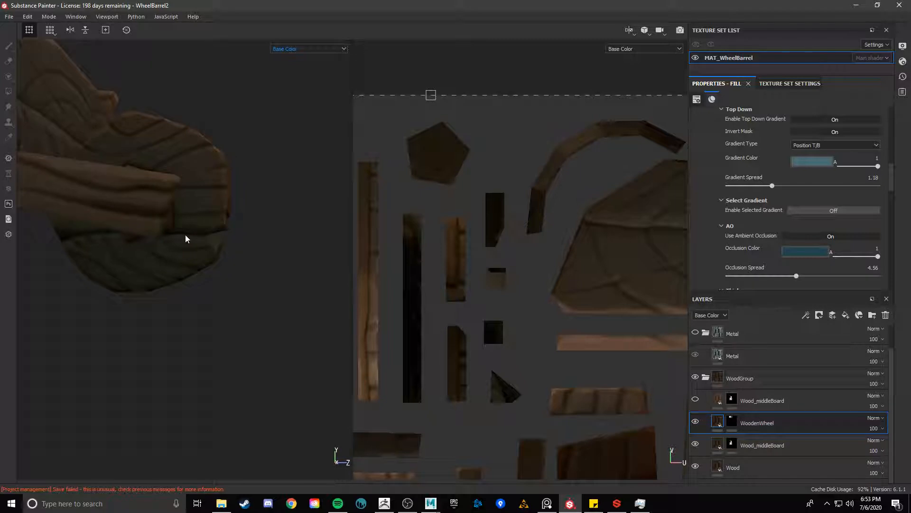
pyautogui.moveTo(877, 257); pyautogui.dragTo(851, 264)
pyautogui.click(857, 256)
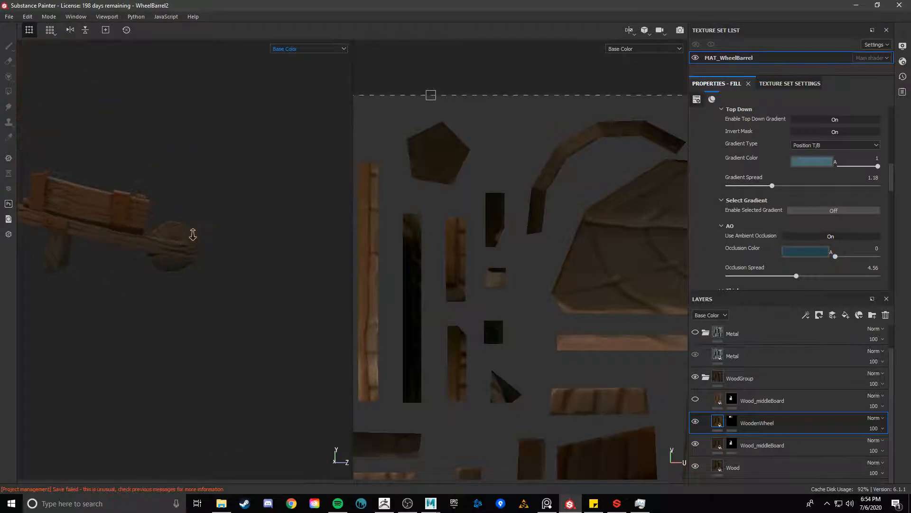
pyautogui.moveTo(849, 257); pyautogui.dragTo(878, 256)
pyautogui.keyDown('alt'); pyautogui.moveTo(135, 231); pyautogui.dragTo(138, 196); pyautogui.keyUp('alt')
pyautogui.keyDown('alt'); pyautogui.moveTo(152, 194); pyautogui.dragTo(226, 183, button='middle'); pyautogui.keyUp('alt')
pyautogui.scroll(3, 226, 183)
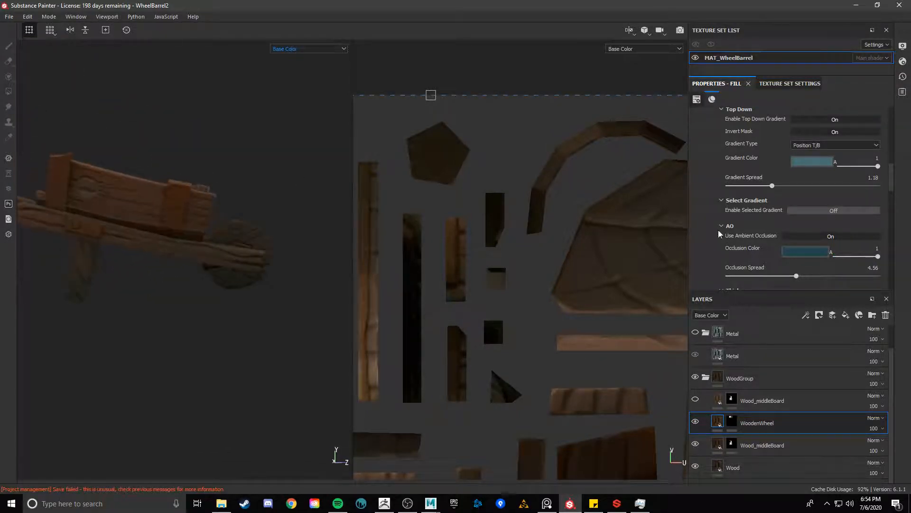
# Step: Compare the wheel with and without ambient occlusion, and set the Occlusion Color opacity to 0.38
pyautogui.moveTo(853, 256); pyautogui.dragTo(766, 266)
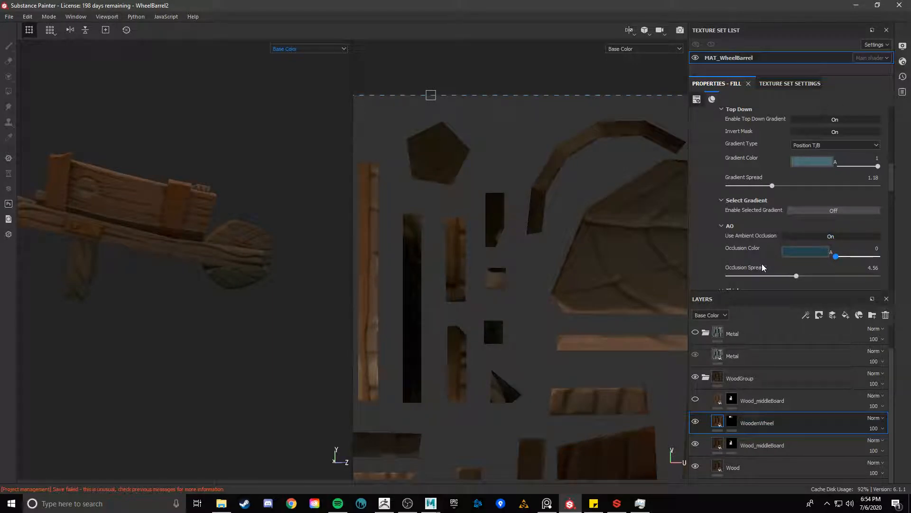
pyautogui.click(832, 235)
pyautogui.moveTo(853, 256); pyautogui.dragTo(879, 256)
pyautogui.keyDown('alt'); pyautogui.moveTo(270, 232); pyautogui.dragTo(316, 169); pyautogui.keyUp('alt')
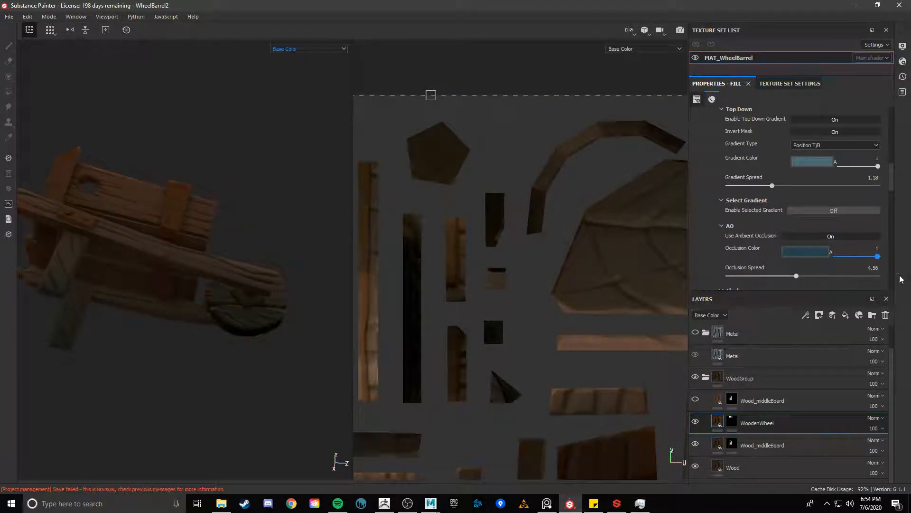
pyautogui.moveTo(878, 257); pyautogui.dragTo(851, 275)
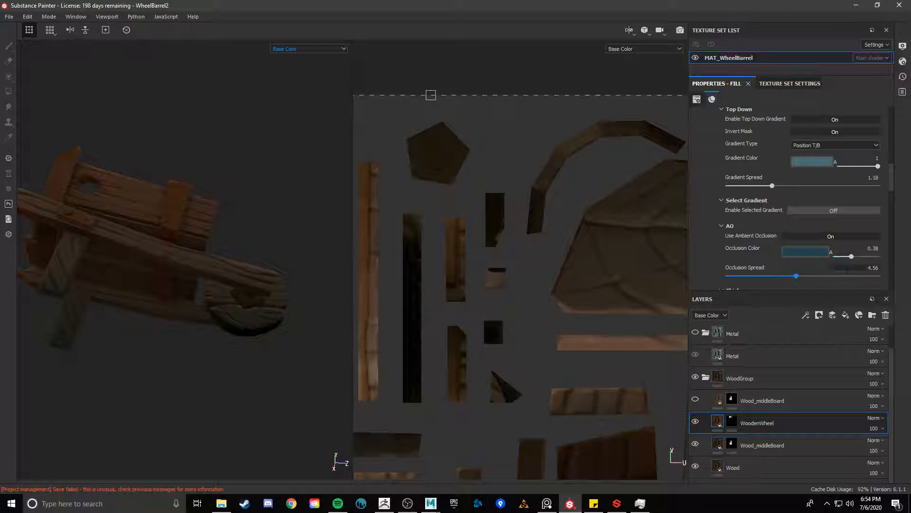
# Step: Set the Top Down gradient's color opacity to 0.34 and its Gradient Spread to 0.01 on the WoodenWheel fill
pyautogui.scroll(1, 837, 228)
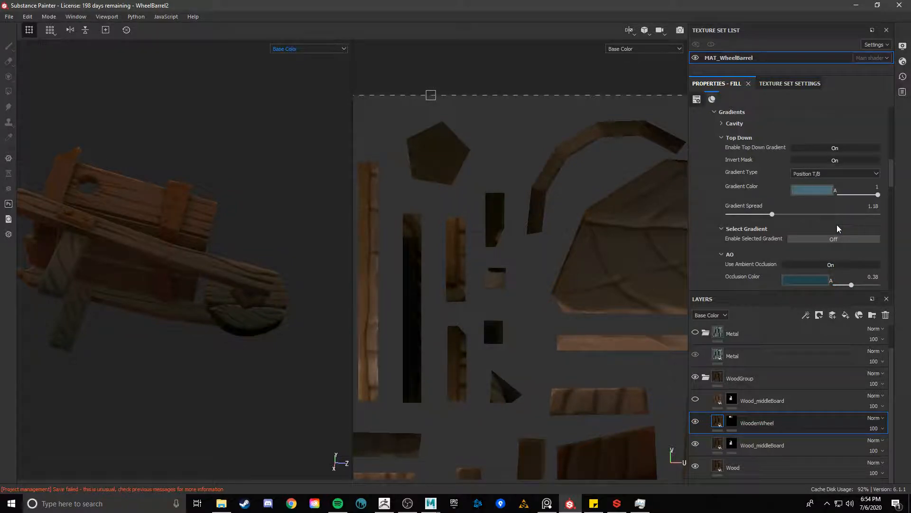
pyautogui.click(835, 148)
pyautogui.keyDown('alt'); pyautogui.moveTo(266, 247); pyautogui.dragTo(218, 248); pyautogui.keyUp('alt')
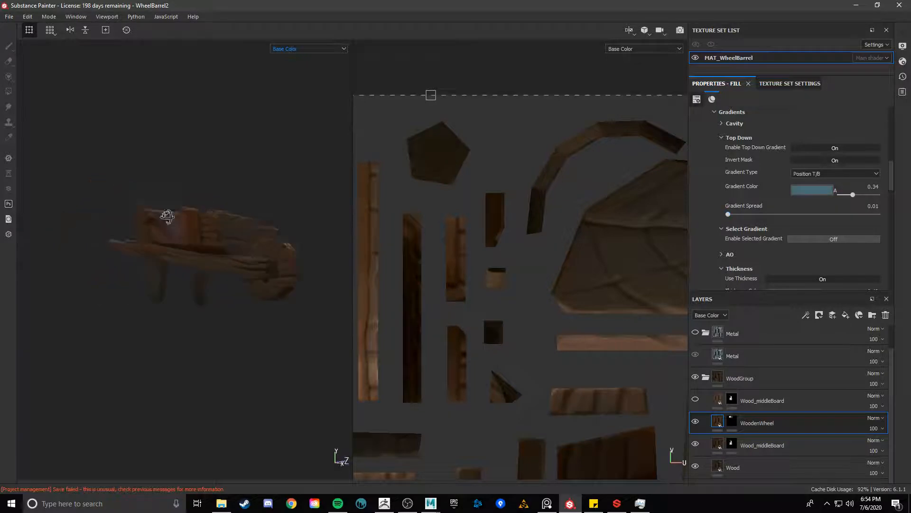
pyautogui.keyDown('alt'); pyautogui.moveTo(167, 216); pyautogui.dragTo(327, 276); pyautogui.keyUp('alt')
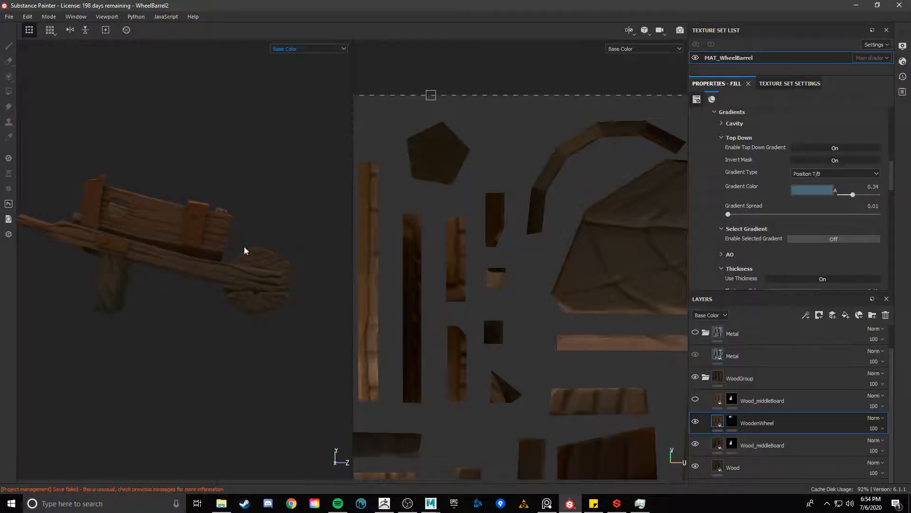
pyautogui.keyDown('alt'); pyautogui.moveTo(244, 250); pyautogui.dragTo(265, 251); pyautogui.keyUp('alt')
pyautogui.scroll(3, 266, 251)
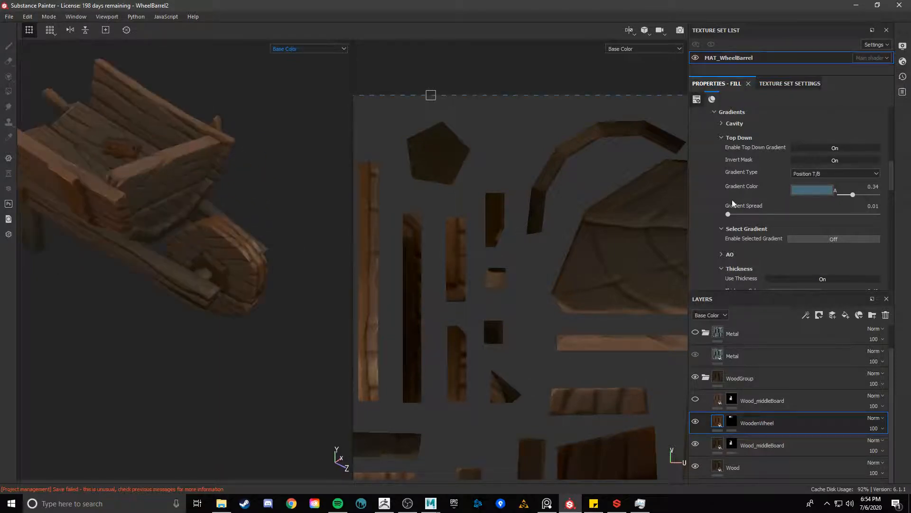
# Step: Set the Occlusion Color opacity to 1 on the WoodenWheel fill and check the wheel from the side
pyautogui.scroll(-1, 852, 214)
pyautogui.click(733, 227)
pyautogui.moveTo(852, 256); pyautogui.dragTo(901, 261)
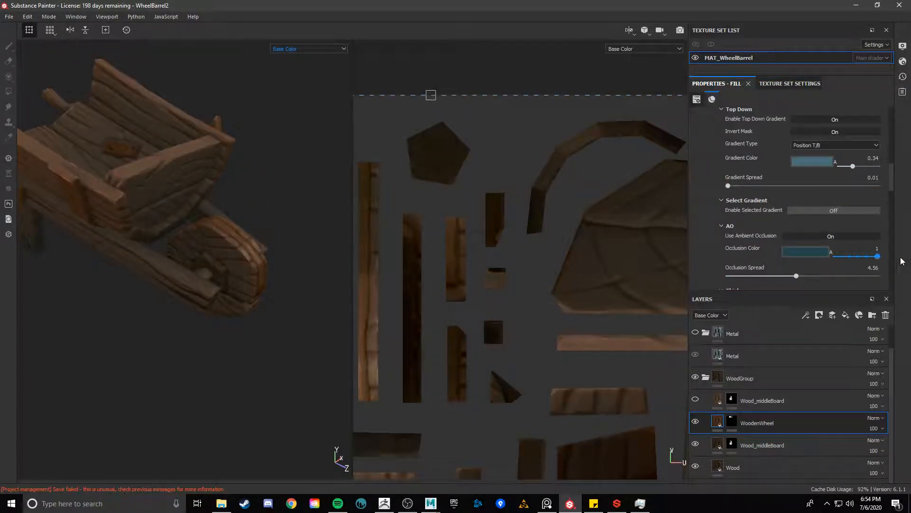
pyautogui.keyDown('alt'); pyautogui.moveTo(190, 216); pyautogui.dragTo(138, 154); pyautogui.keyUp('alt')
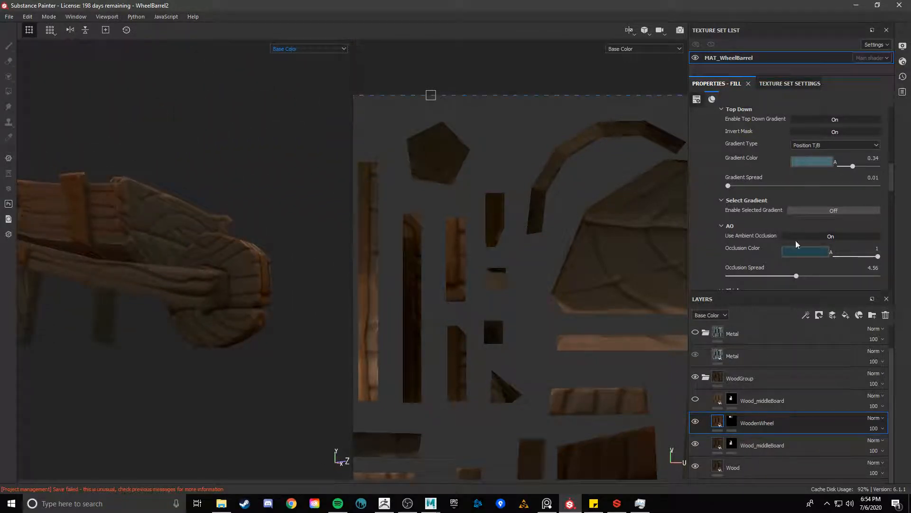
# Step: Try Top Down Gradient Color opacities of 0.44 and 0 on the WoodenWheel fill while viewing the wheel from several angles
pyautogui.moveTo(850, 169)
pyautogui.mouseDown()
pyautogui.moveTo(892, 170)
pyautogui.moveTo(856, 169)
pyautogui.mouseUp()
pyautogui.keyDown('alt'); pyautogui.moveTo(152, 195); pyautogui.dragTo(63, 246); pyautogui.keyUp('alt')
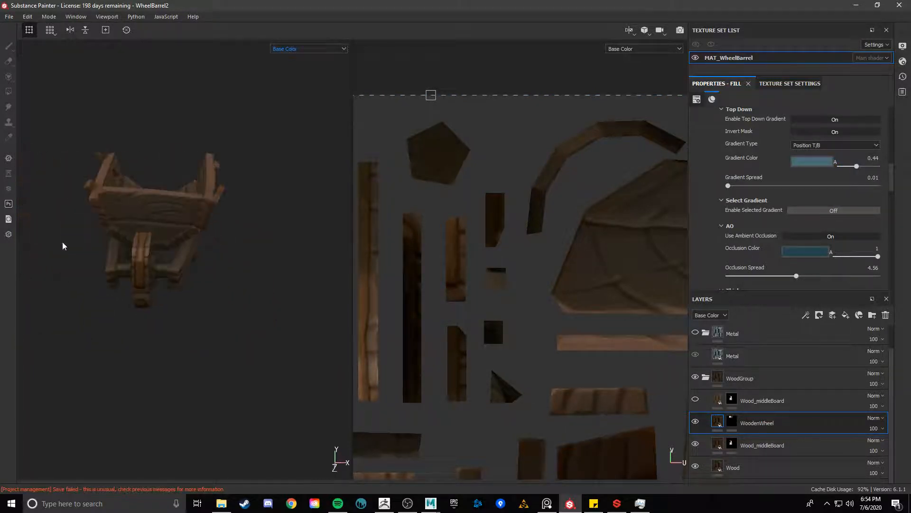
pyautogui.keyDown('alt'); pyautogui.moveTo(63, 246); pyautogui.dragTo(253, 260, button='right'); pyautogui.keyUp('alt')
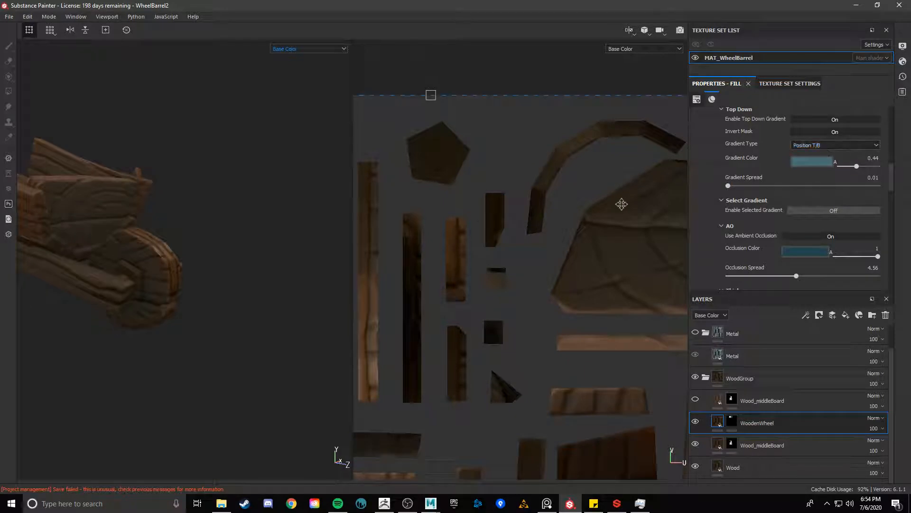
pyautogui.moveTo(184, 276)
pyautogui.keyDown('alt'); pyautogui.mouseDown()
pyautogui.moveTo(240, 228)
pyautogui.moveTo(186, 275)
pyautogui.mouseUp(); pyautogui.keyUp('alt')
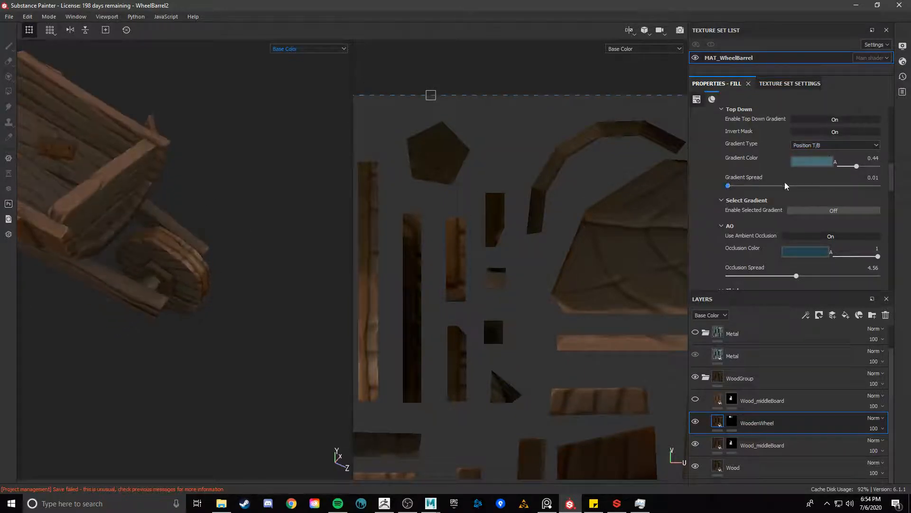
pyautogui.scroll(2, 815, 156)
pyautogui.keyDown('alt'); pyautogui.moveTo(101, 246); pyautogui.dragTo(181, 221); pyautogui.keyUp('alt')
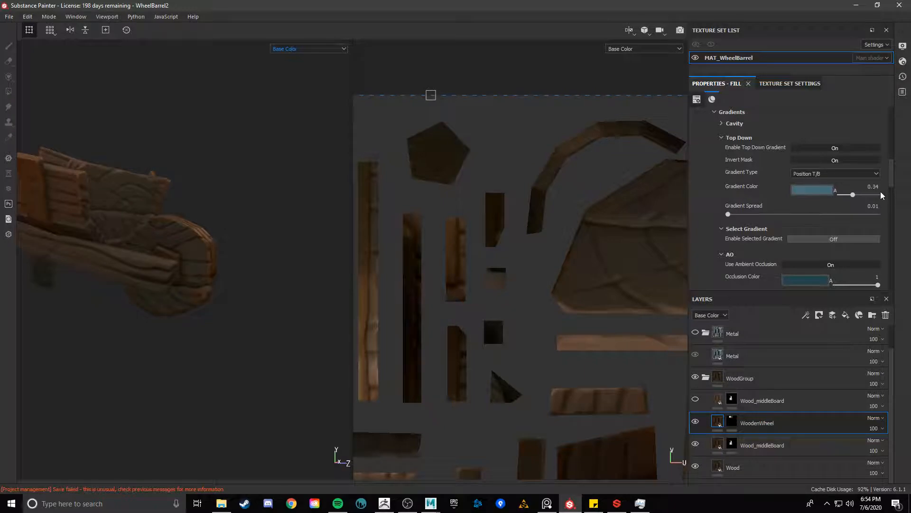
pyautogui.moveTo(881, 194); pyautogui.dragTo(761, 200)
pyautogui.keyDown('alt'); pyautogui.moveTo(328, 256); pyautogui.dragTo(204, 266); pyautogui.keyUp('alt')
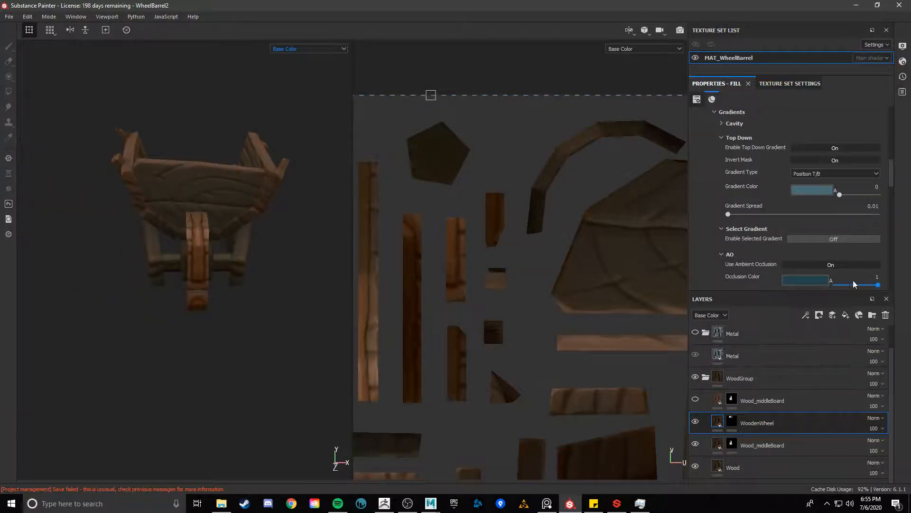
# Step: Try an Occlusion Spread of 7.58 on the WoodenWheel fill, and return it to 4.56
pyautogui.scroll(-2, 789, 259)
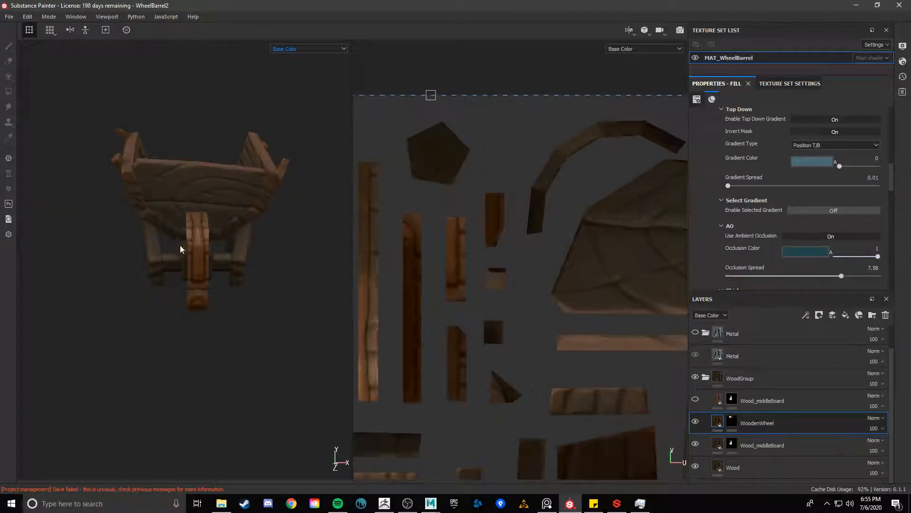
pyautogui.keyDown('alt'); pyautogui.moveTo(181, 244); pyautogui.dragTo(205, 264); pyautogui.keyUp('alt')
pyautogui.moveTo(794, 276)
pyautogui.mouseDown()
pyautogui.moveTo(901, 278)
pyautogui.moveTo(565, 267)
pyautogui.moveTo(796, 277)
pyautogui.mouseUp()
pyautogui.keyDown('alt'); pyautogui.moveTo(229, 248); pyautogui.dragTo(195, 248); pyautogui.keyUp('alt')
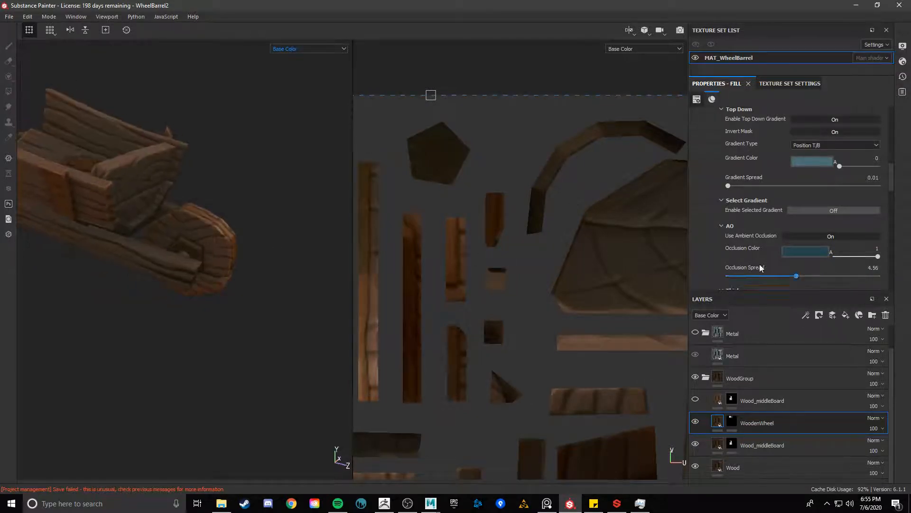
pyautogui.keyDown('alt'); pyautogui.moveTo(332, 230); pyautogui.dragTo(299, 232); pyautogui.keyUp('alt')
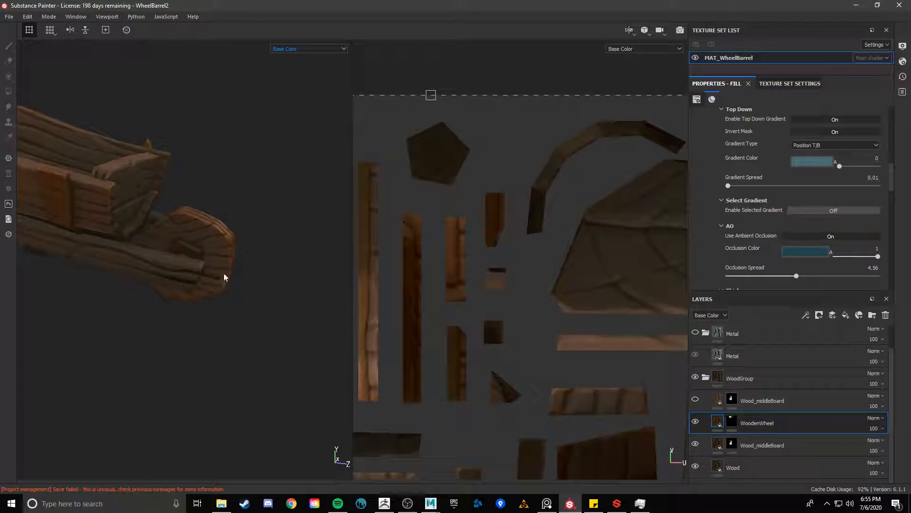
pyautogui.keyDown('alt'); pyautogui.moveTo(216, 267); pyautogui.dragTo(211, 255); pyautogui.keyUp('alt')
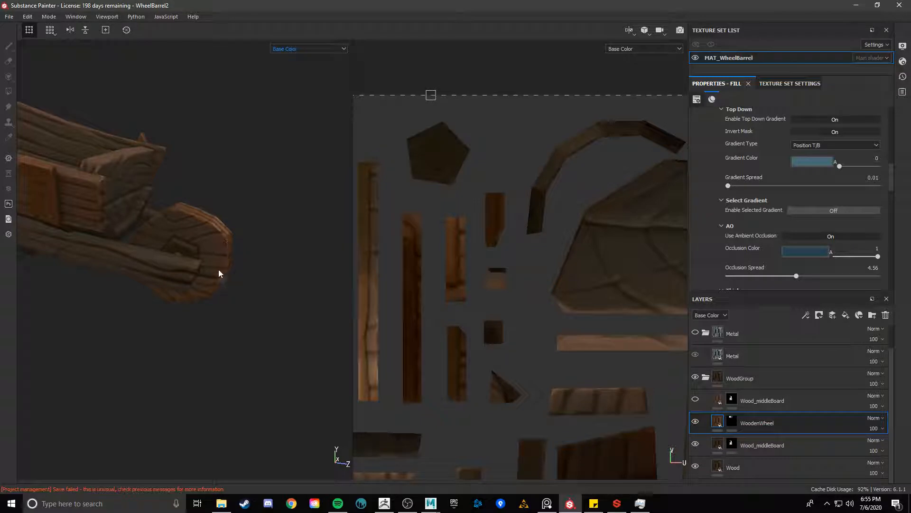
# Step: Set the Top Down Gradient Color opacity to 0.35, compare the wheel with and without the gradient, and leave the gradient off
pyautogui.moveTo(845, 164)
pyautogui.mouseDown()
pyautogui.moveTo(884, 169)
pyautogui.moveTo(853, 174)
pyautogui.mouseUp()
pyautogui.keyDown('alt'); pyautogui.moveTo(242, 261); pyautogui.dragTo(185, 308); pyautogui.keyUp('alt')
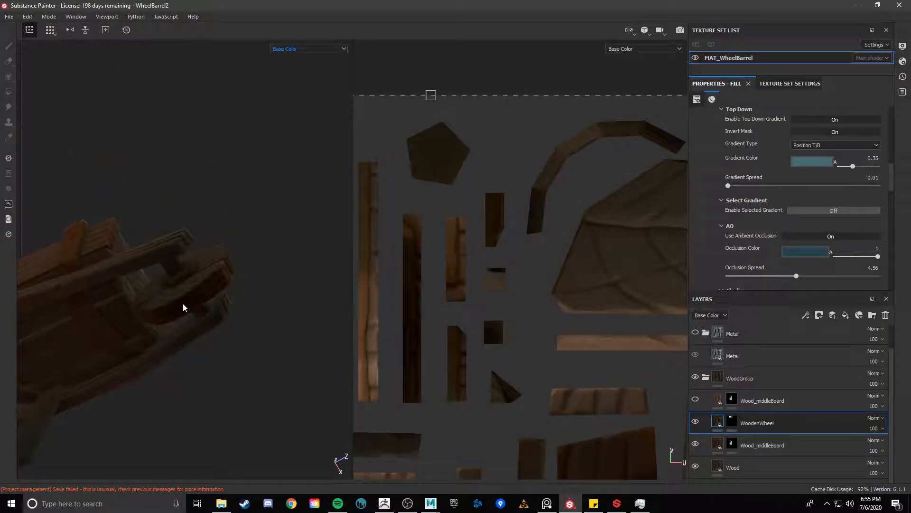
pyautogui.scroll(2, 824, 141)
pyautogui.click(820, 147)
pyautogui.click(820, 148)
pyautogui.click(820, 147)
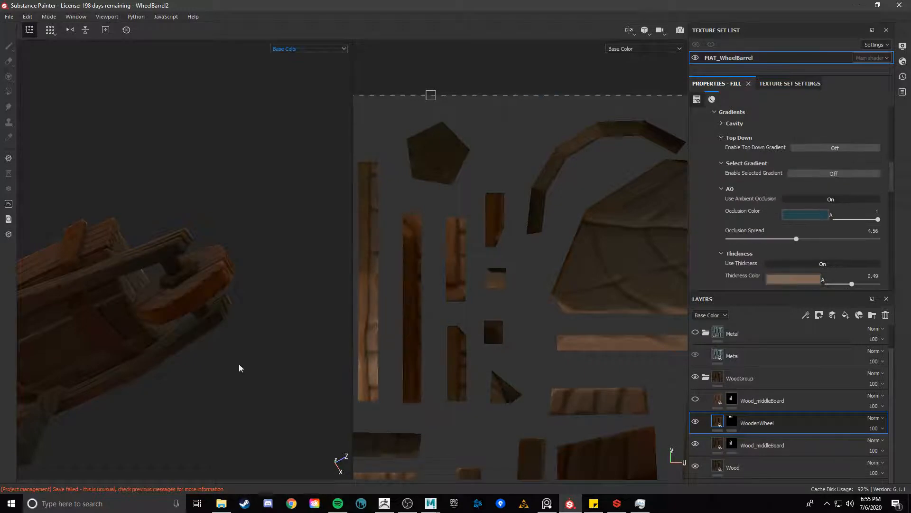
# Step: Compare the wheel with ambient occlusion off and on in the WoodenWheel fill, leaving it on
pyautogui.keyDown('alt'); pyautogui.moveTo(238, 368); pyautogui.dragTo(164, 408); pyautogui.keyUp('alt')
pyautogui.click(833, 199)
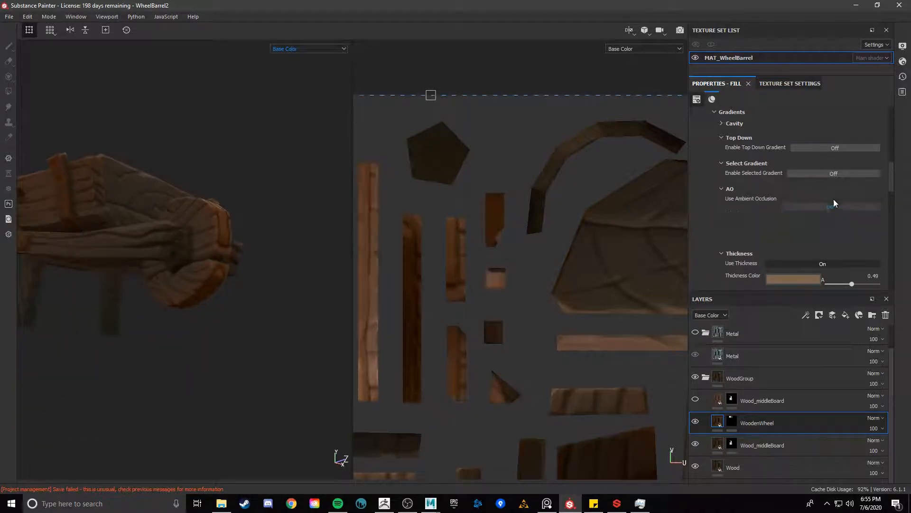
pyautogui.click(824, 200)
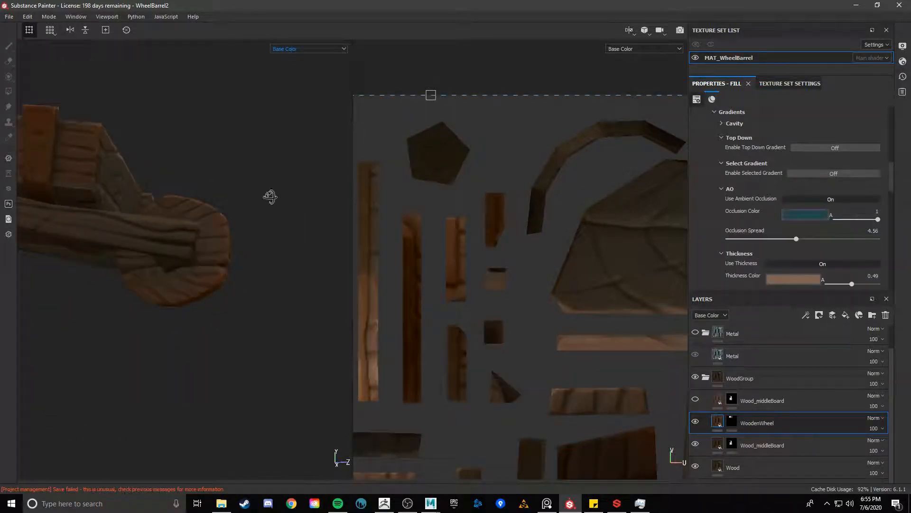
# Step: Examine the wheel's rim, faces, hub and underside up close and against the whole wheelbarrow
pyautogui.keyDown('alt'); pyautogui.moveTo(270, 198); pyautogui.dragTo(236, 240); pyautogui.keyUp('alt')
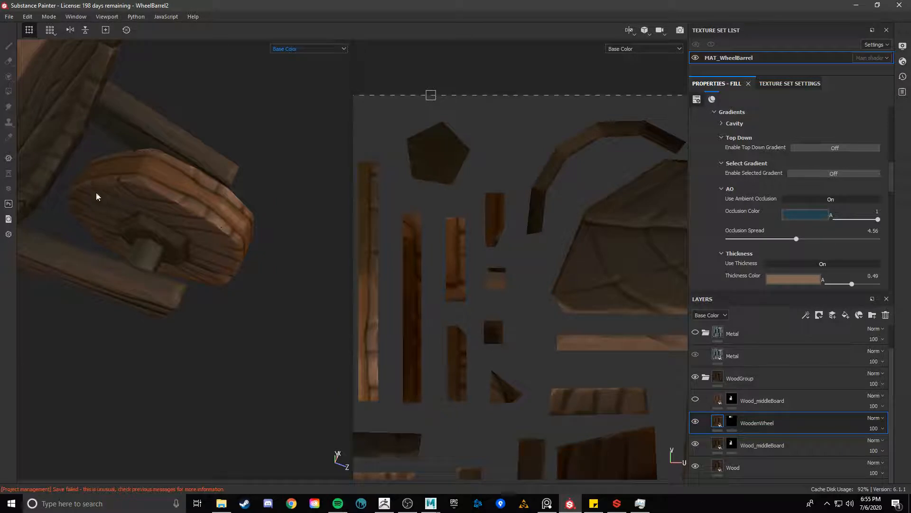
pyautogui.keyDown('alt'); pyautogui.moveTo(84, 188); pyautogui.dragTo(219, 257); pyautogui.keyUp('alt')
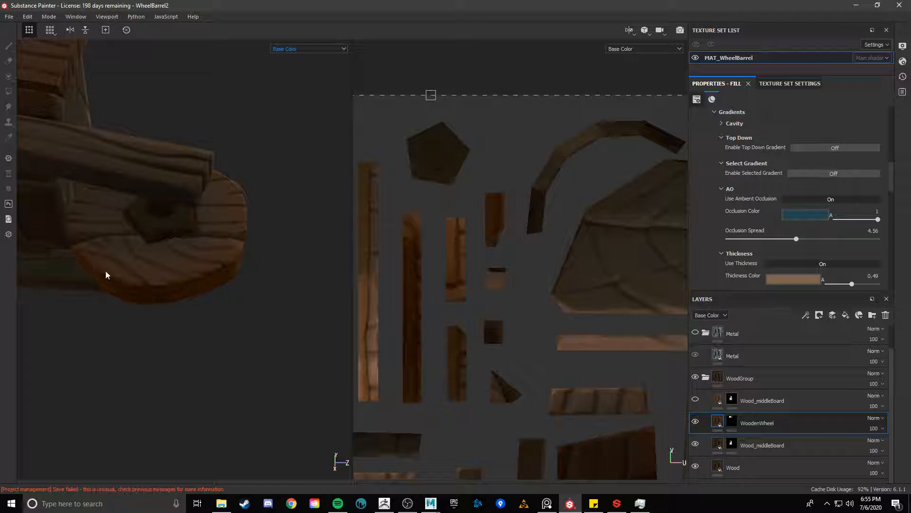
pyautogui.keyDown('alt'); pyautogui.moveTo(200, 304); pyautogui.dragTo(75, 229); pyautogui.keyUp('alt')
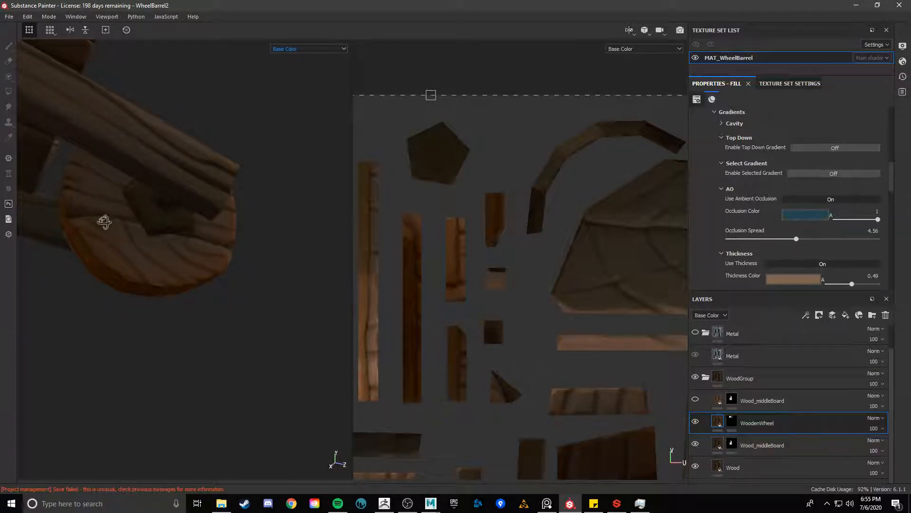
pyautogui.keyDown('alt'); pyautogui.moveTo(104, 217); pyautogui.dragTo(159, 249); pyautogui.keyUp('alt')
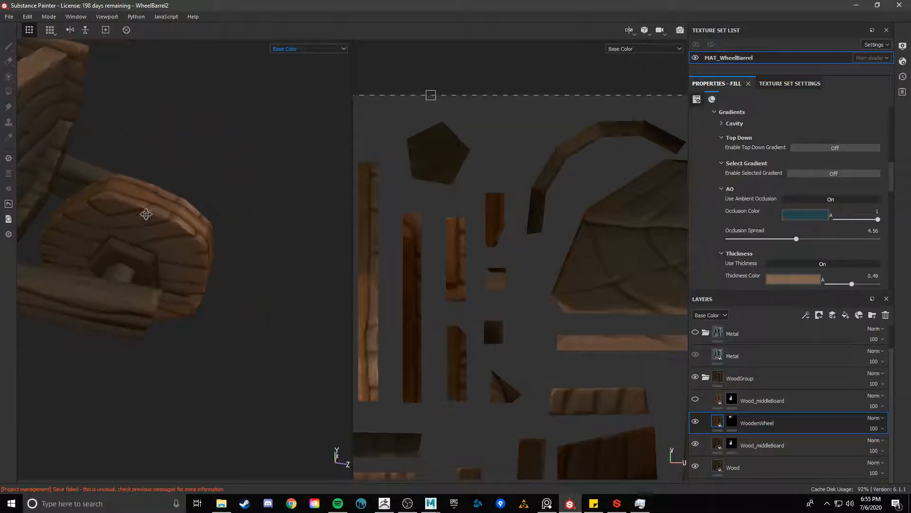
pyautogui.keyDown('alt'); pyautogui.moveTo(147, 212); pyautogui.dragTo(233, 256); pyautogui.keyUp('alt')
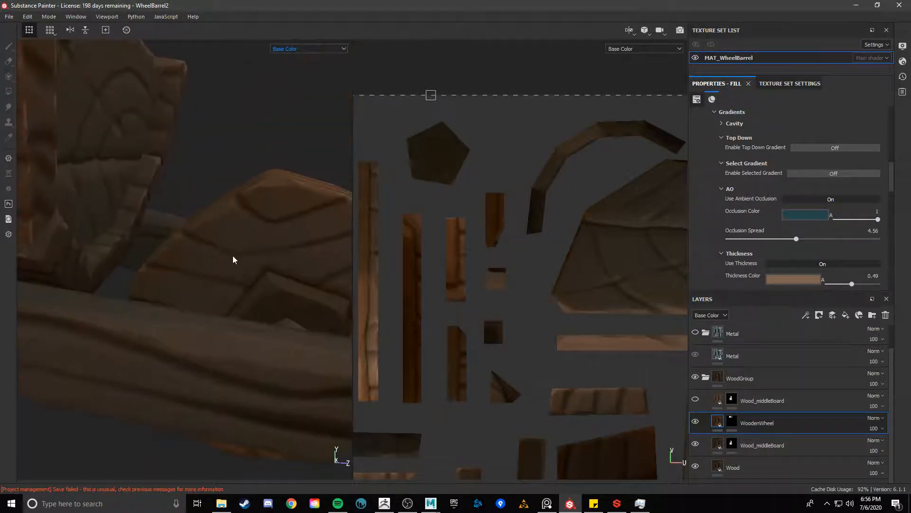
pyautogui.keyDown('alt'); pyautogui.moveTo(290, 184); pyautogui.dragTo(235, 201); pyautogui.keyUp('alt')
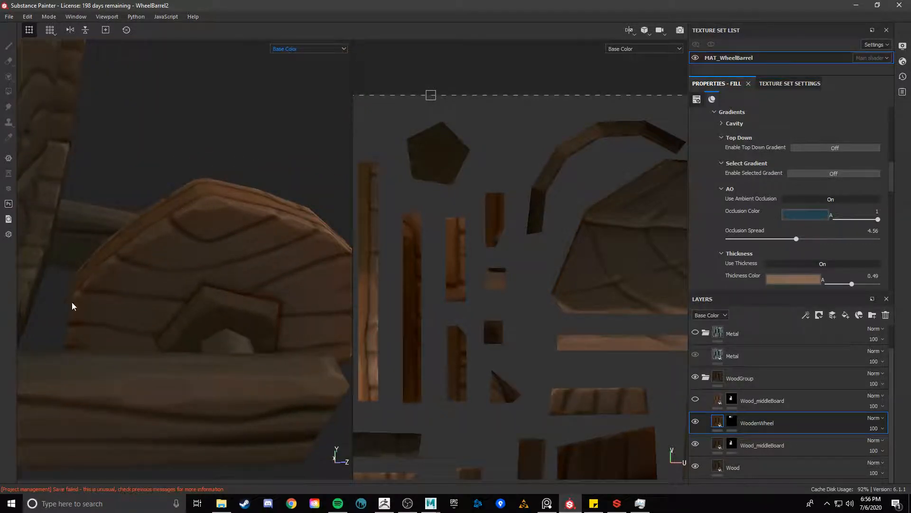
pyautogui.keyDown('alt'); pyautogui.moveTo(72, 302); pyautogui.dragTo(110, 237); pyautogui.keyUp('alt')
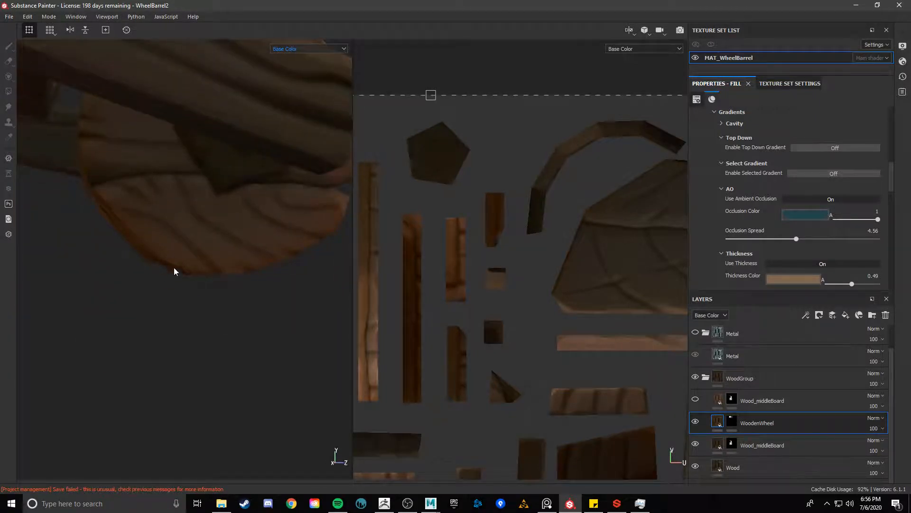
pyautogui.keyDown('alt'); pyautogui.moveTo(174, 271); pyautogui.dragTo(313, 191); pyautogui.keyUp('alt')
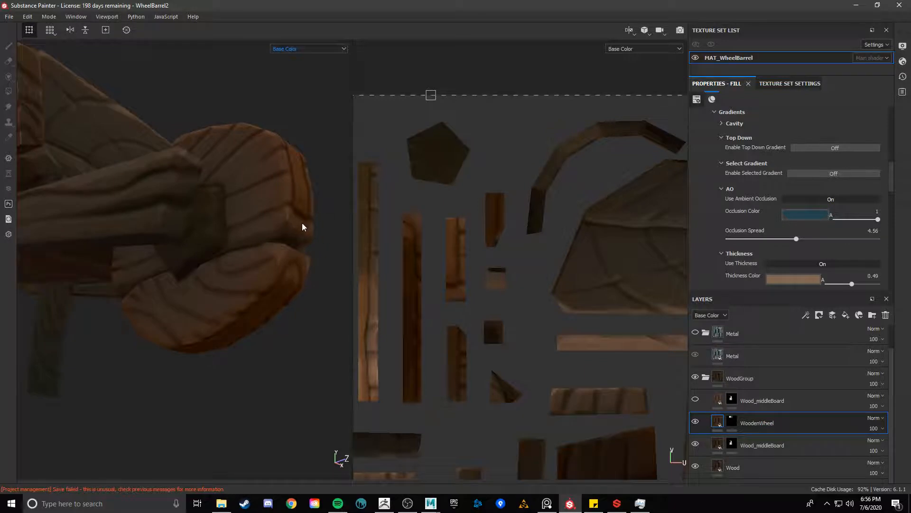
pyautogui.keyDown('alt'); pyautogui.moveTo(293, 223); pyautogui.dragTo(317, 245); pyautogui.keyUp('alt')
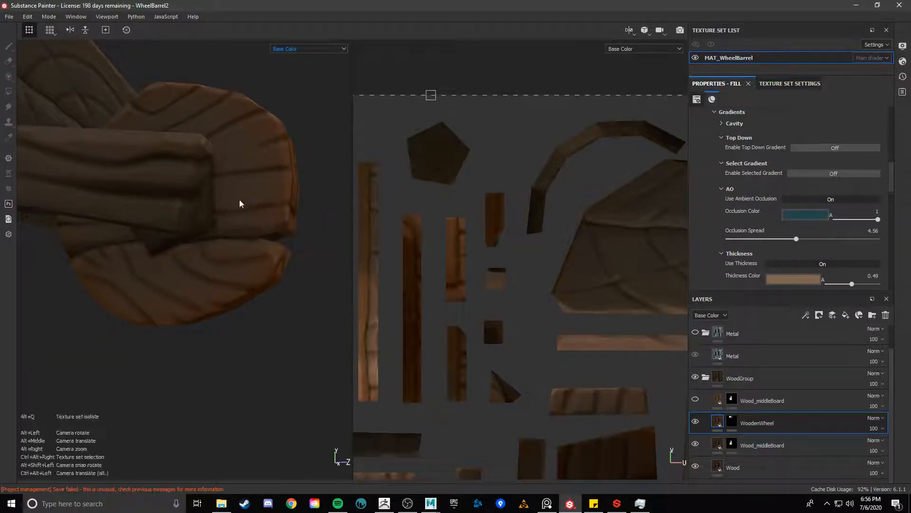
pyautogui.keyDown('alt'); pyautogui.moveTo(239, 199); pyautogui.dragTo(228, 217); pyautogui.keyUp('alt')
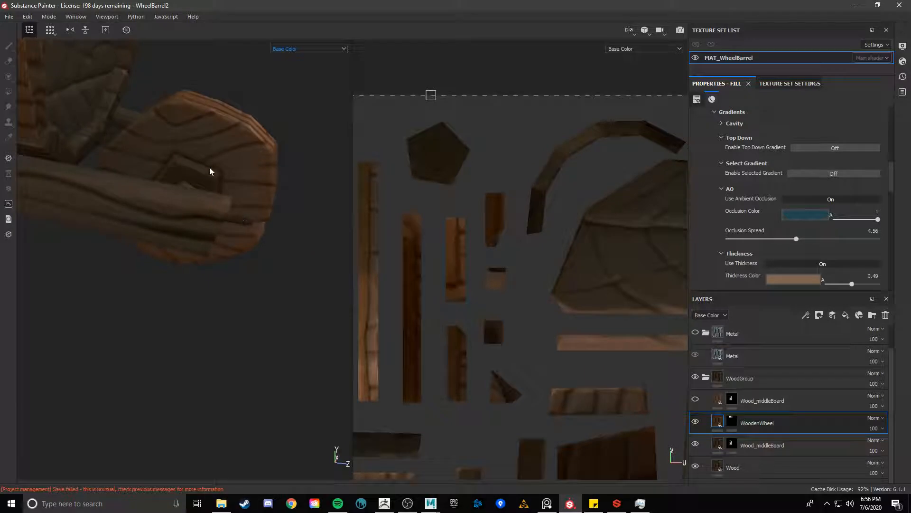
pyautogui.keyDown('alt'); pyautogui.moveTo(211, 170); pyautogui.dragTo(191, 207); pyautogui.keyUp('alt')
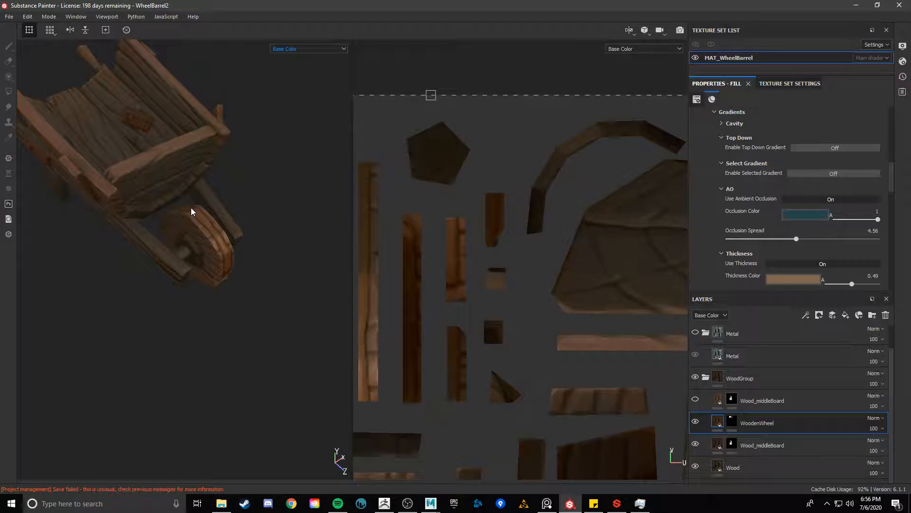
pyautogui.keyDown('alt'); pyautogui.moveTo(192, 208); pyautogui.dragTo(206, 284); pyautogui.keyUp('alt')
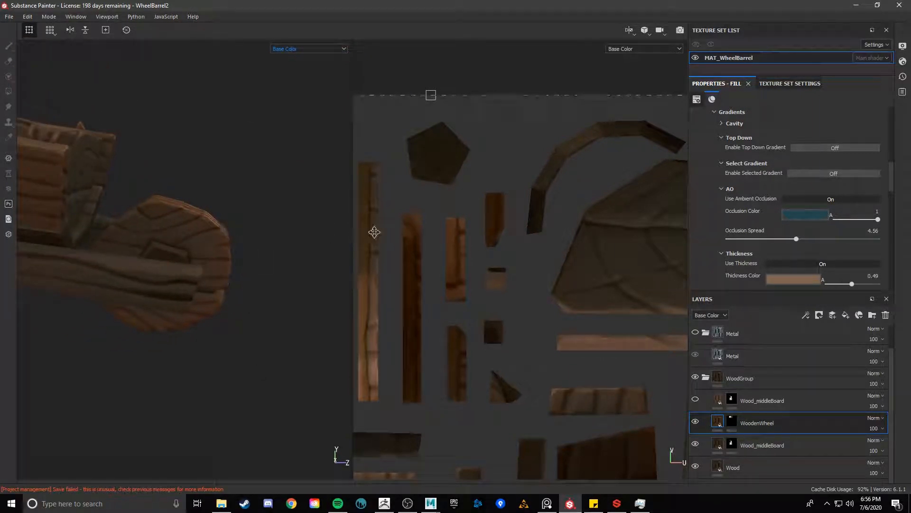
pyautogui.keyDown('alt'); pyautogui.moveTo(297, 252); pyautogui.dragTo(581, 284); pyautogui.keyUp('alt')
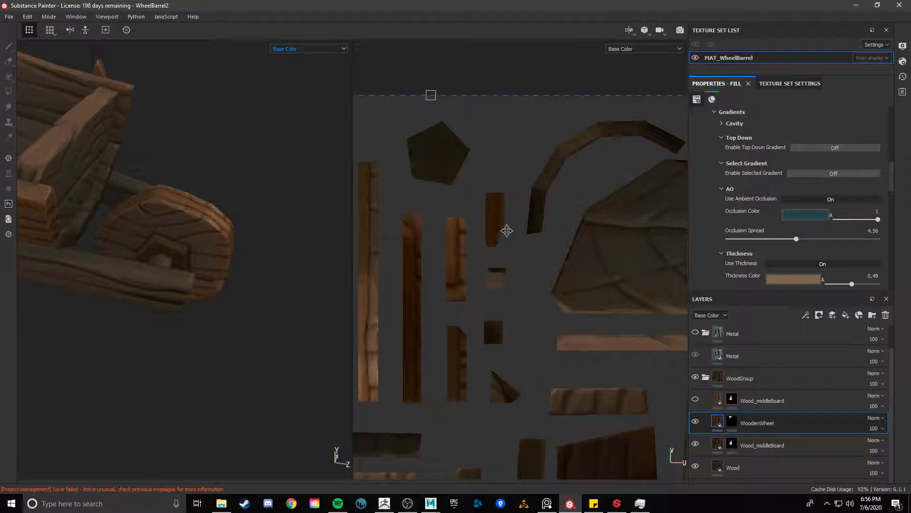
pyautogui.keyDown('alt'); pyautogui.moveTo(264, 223); pyautogui.dragTo(183, 205); pyautogui.keyUp('alt')
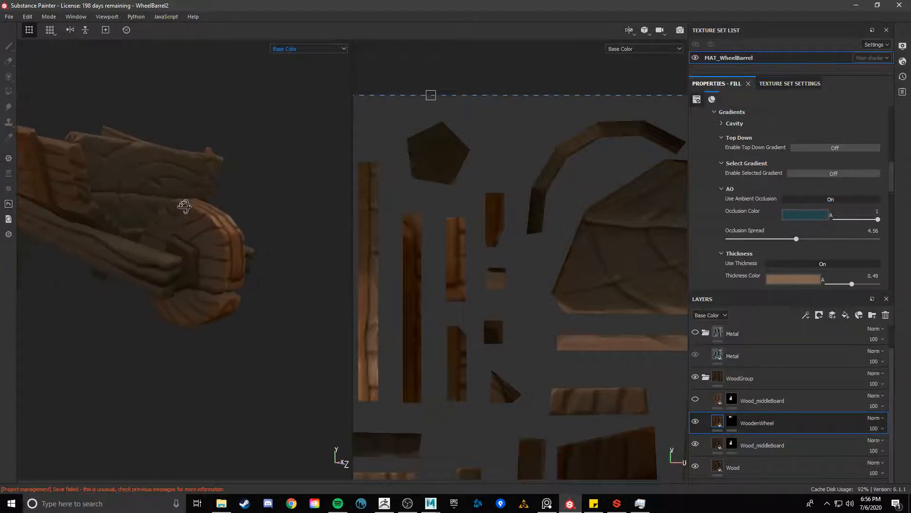
pyautogui.keyDown('alt'); pyautogui.moveTo(183, 206); pyautogui.dragTo(153, 234, button='right'); pyautogui.keyUp('alt')
pyautogui.keyDown('alt'); pyautogui.moveTo(152, 234); pyautogui.dragTo(219, 279); pyautogui.keyUp('alt')
# Step: Collapse the Diffuse and Specular settings of the WoodenWheel fill and review its remaining parameters and image inputs
pyautogui.scroll(11, 824, 232)
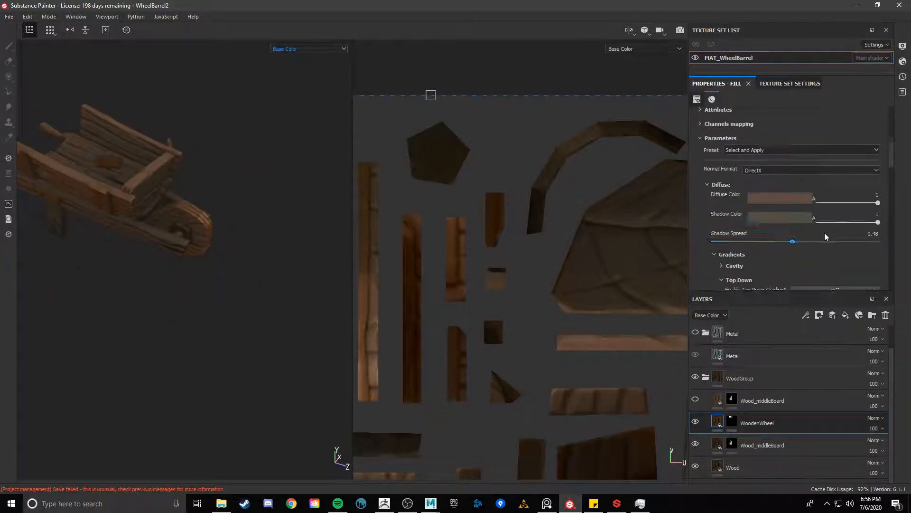
pyautogui.scroll(-8, 826, 244)
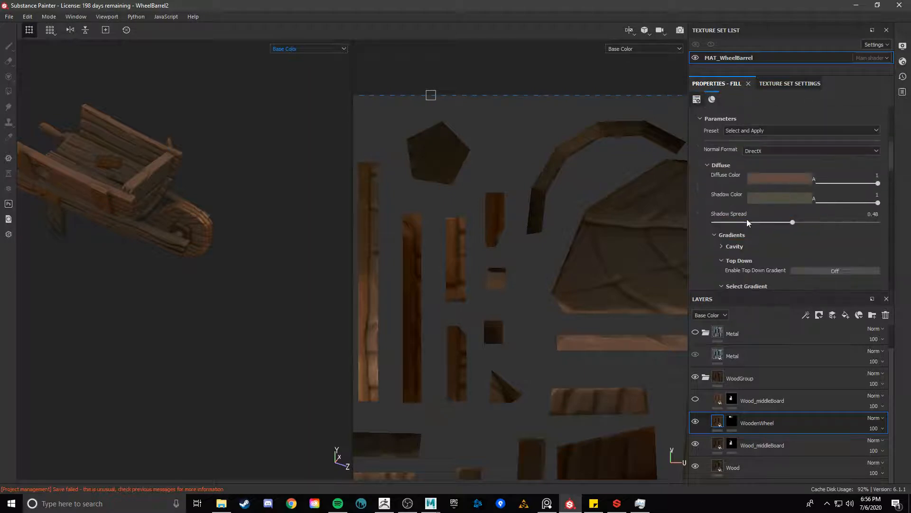
pyautogui.click(707, 137)
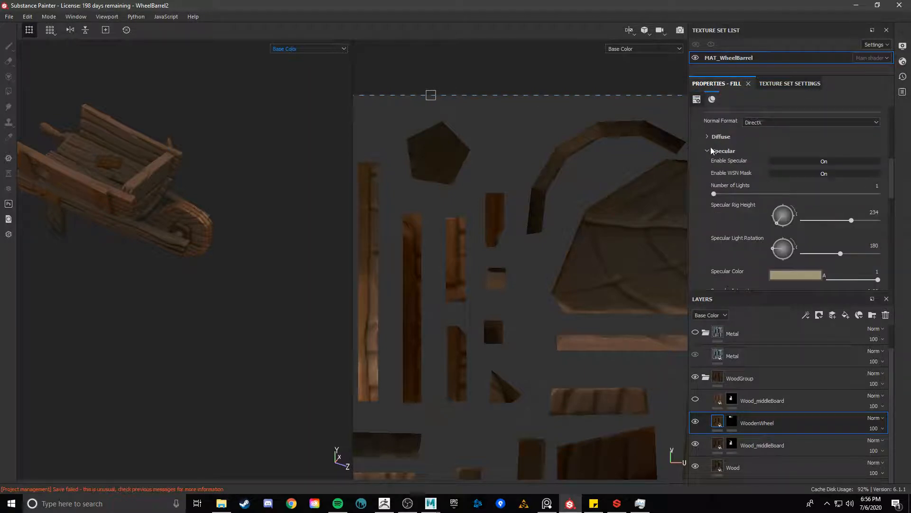
pyautogui.click(708, 151)
pyautogui.scroll(-2, 763, 274)
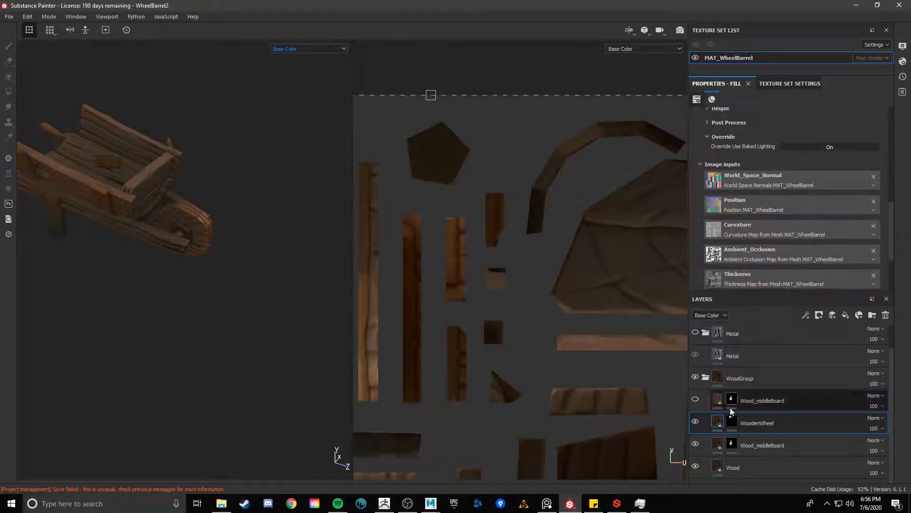
# Step: Review the base Wood fill's specular underlight and height settings and inspect the wheelbarrow's underside
pyautogui.click(755, 474)
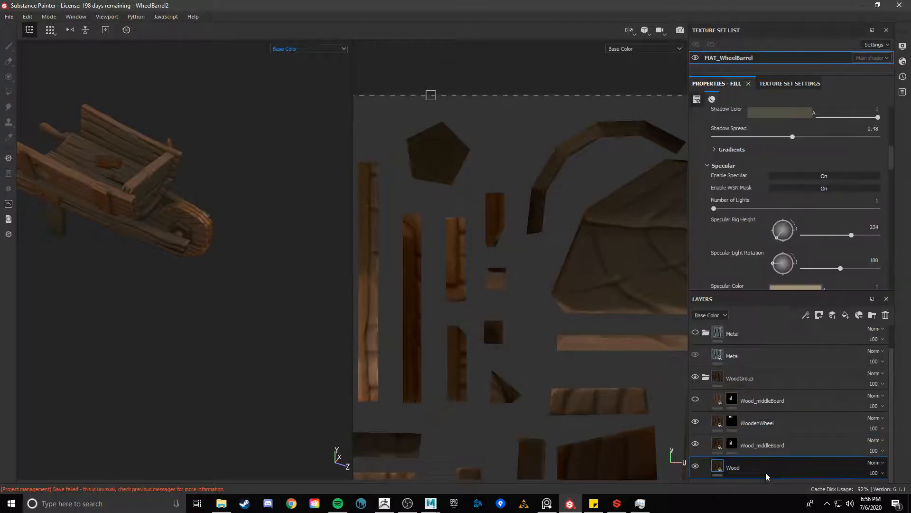
pyautogui.scroll(-8, 801, 229)
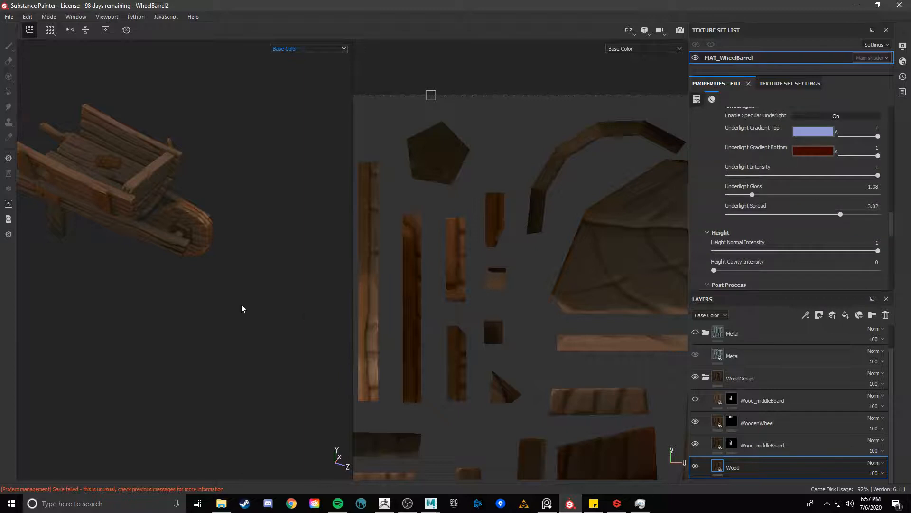
pyautogui.keyDown('alt'); pyautogui.moveTo(241, 308); pyautogui.dragTo(184, 241); pyautogui.keyUp('alt')
pyautogui.keyDown('alt'); pyautogui.moveTo(190, 321); pyautogui.dragTo(102, 255); pyautogui.keyUp('alt')
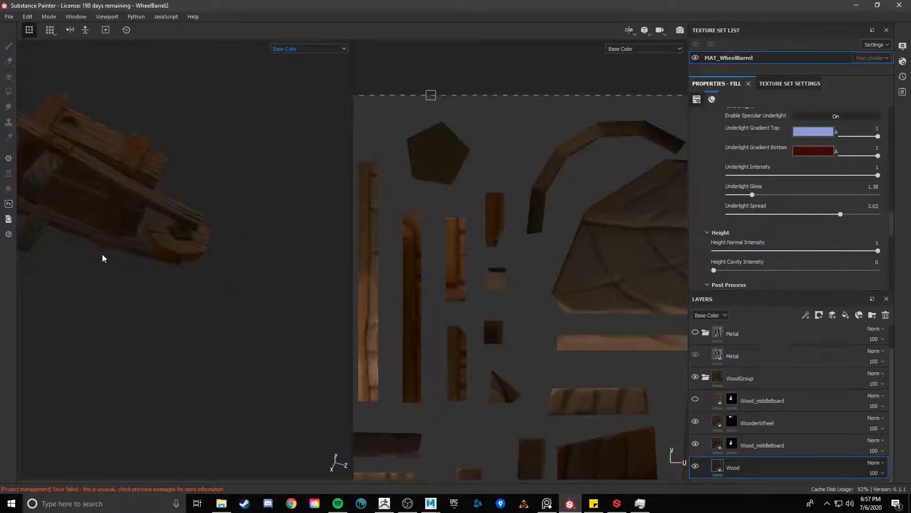
# Step: Add a new fill layer and paste a copy of the Wood fill above the Metal fill in the Metal group
pyautogui.click(845, 315)
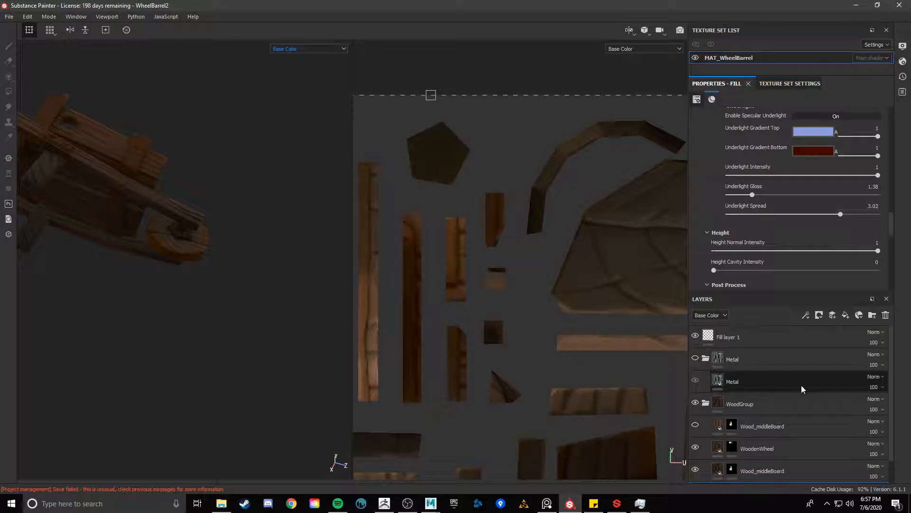
pyautogui.click(801, 384)
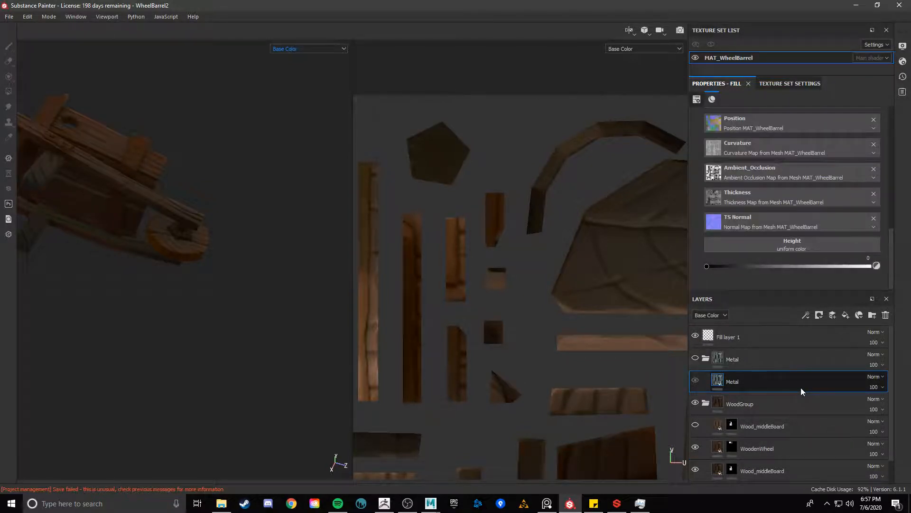
pyautogui.hotkey('ctrl', 'v')
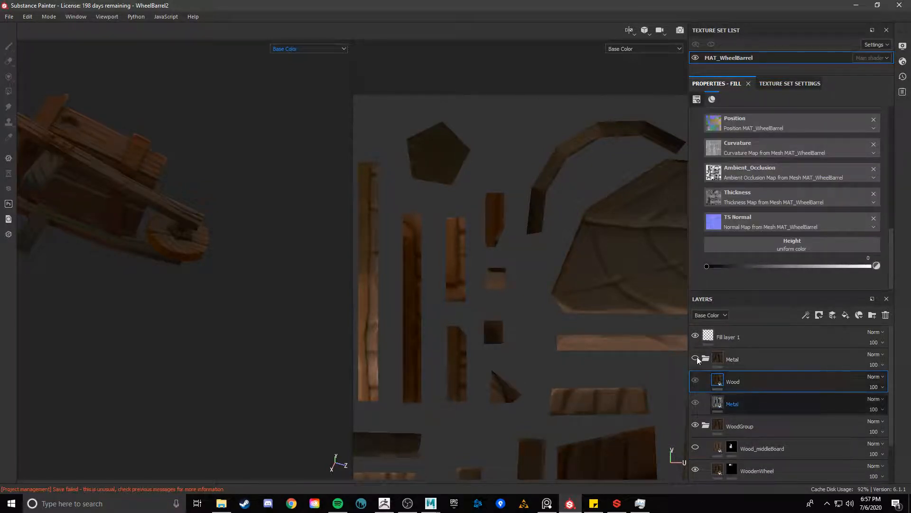
# Step: Make the Metal group visible with its Wood copy hidden, and view only the 3D model
pyautogui.rightClick(752, 360)
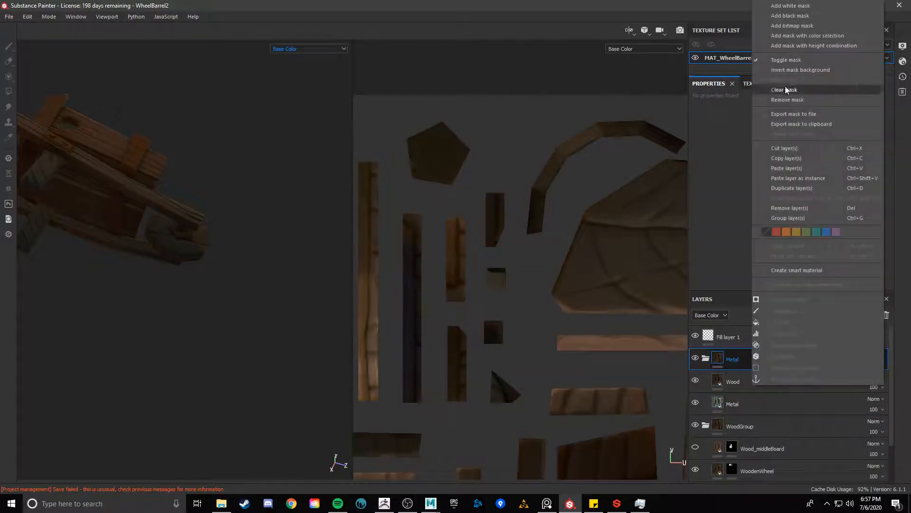
pyautogui.click(714, 382)
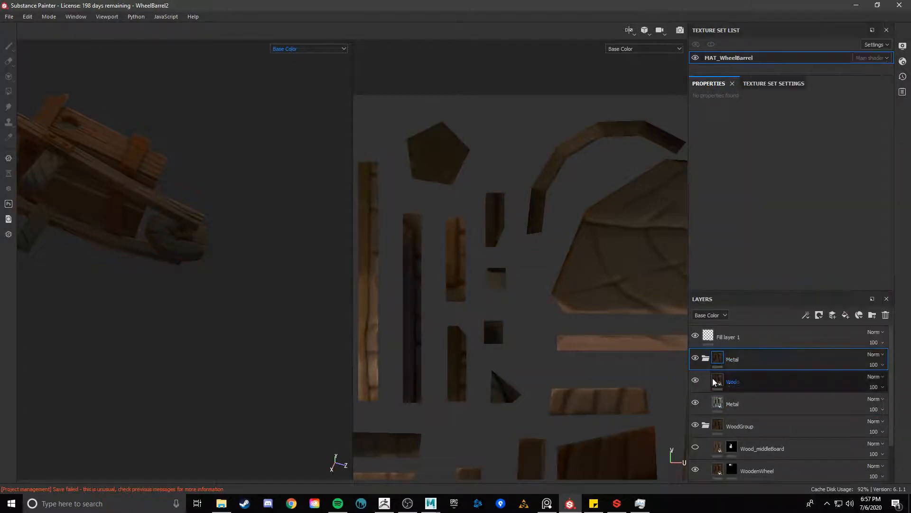
pyautogui.keyDown('alt'); pyautogui.moveTo(285, 187); pyautogui.dragTo(522, 280); pyautogui.keyUp('alt')
pyautogui.press('F2')
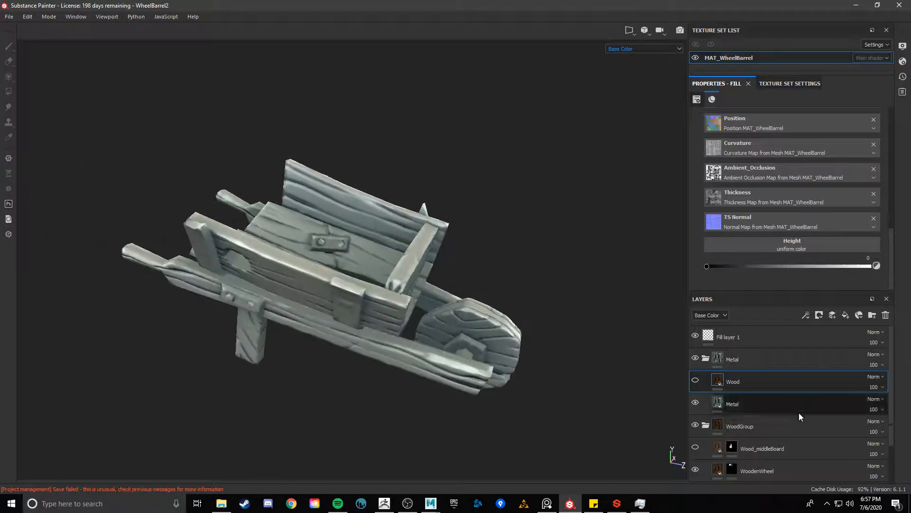
# Step: Add a color selection mask to the Metal group and pick the ID colors of the red bolts and orange plates
pyautogui.rightClick(752, 359)
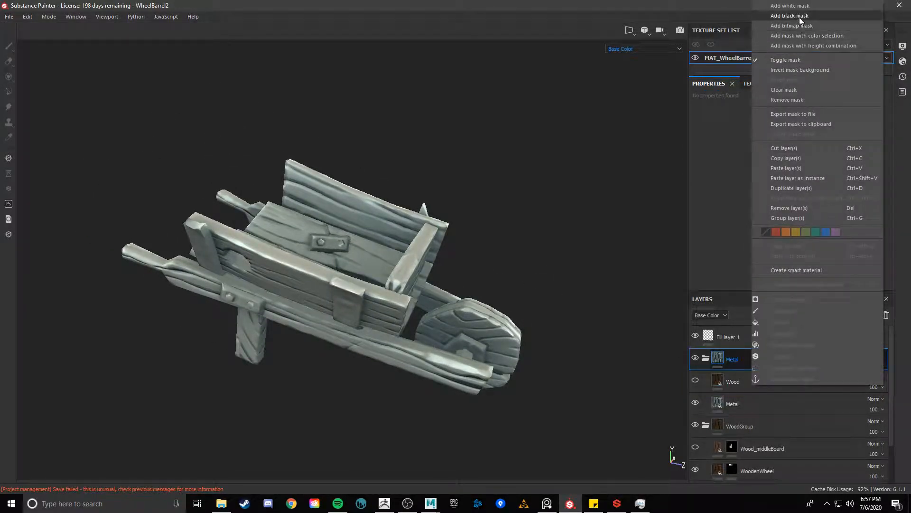
pyautogui.click(810, 36)
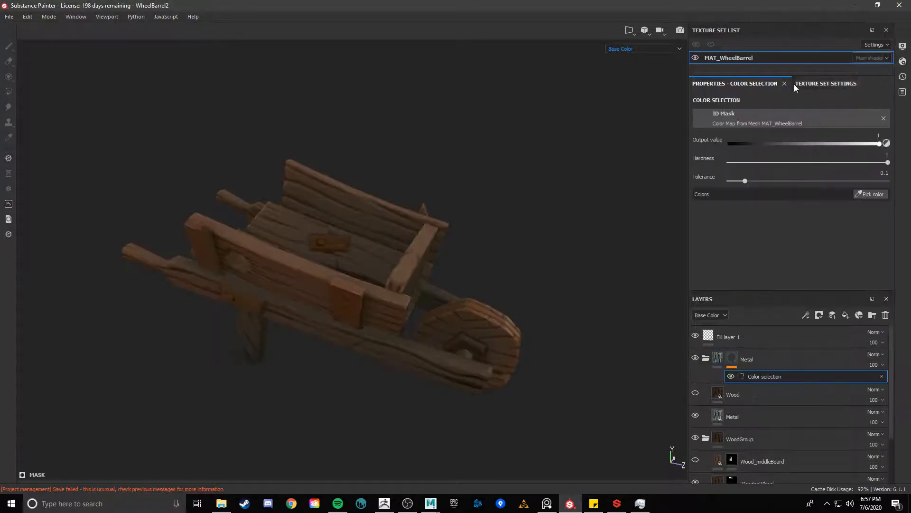
pyautogui.click(871, 196)
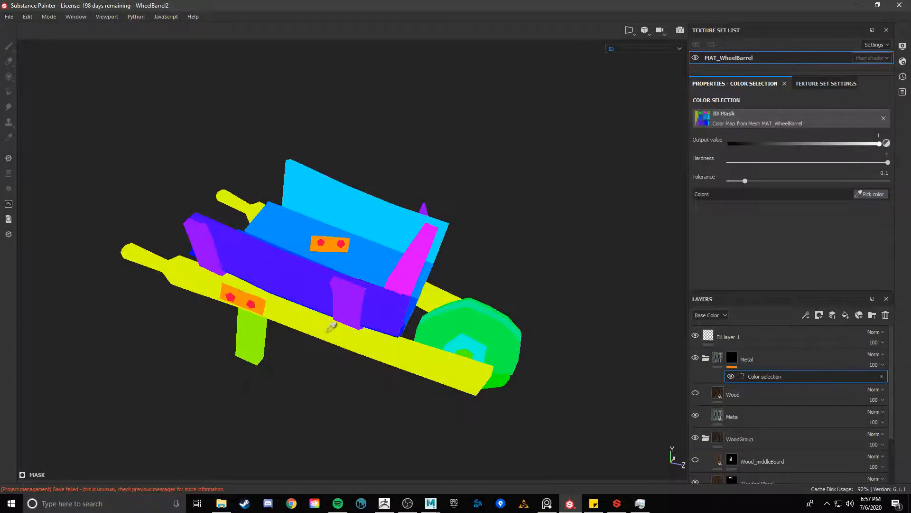
pyautogui.click(252, 303)
pyautogui.keyDown('alt'); pyautogui.moveTo(295, 338); pyautogui.dragTo(455, 280); pyautogui.keyUp('alt')
pyautogui.click(866, 194)
pyautogui.click(239, 322)
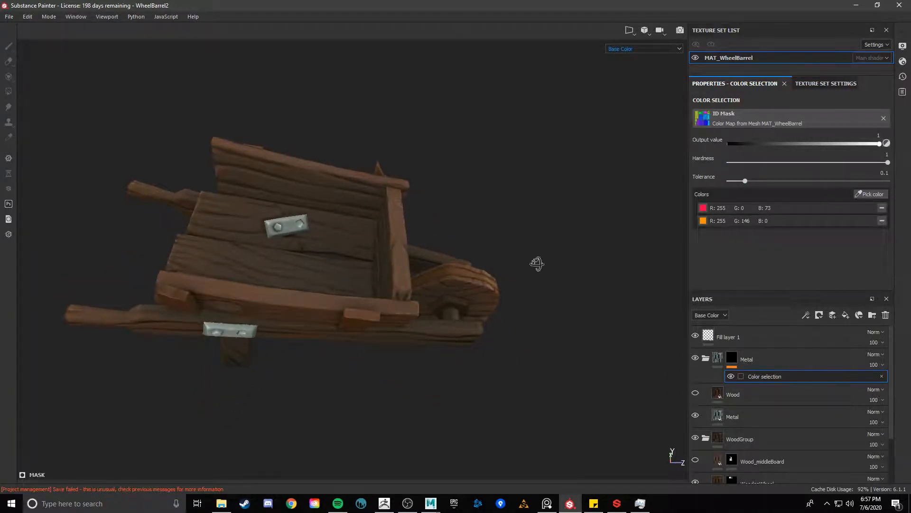
# Step: Add the wheel rim's teal-green and the side straps' purple ID colors to the Metal group's color selection
pyautogui.keyDown('alt'); pyautogui.moveTo(537, 262); pyautogui.dragTo(470, 237); pyautogui.keyUp('alt')
pyautogui.click(869, 194)
pyautogui.click(505, 342)
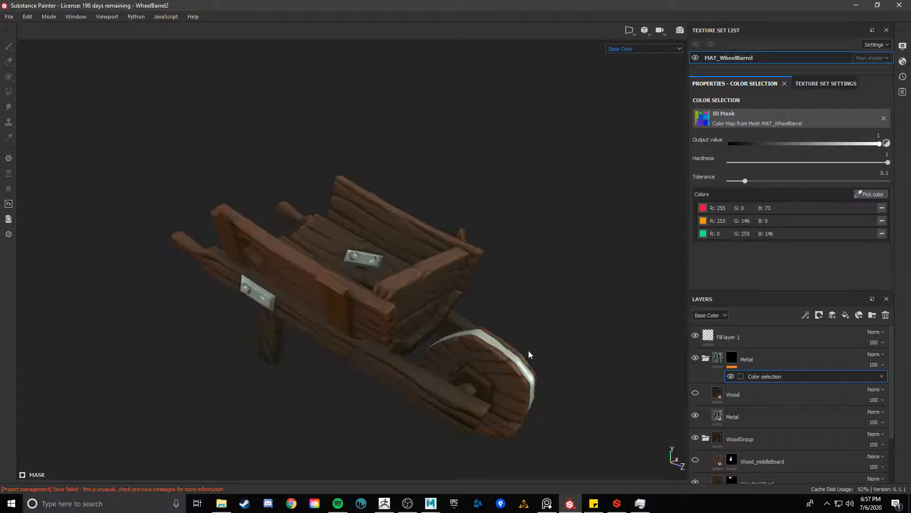
pyautogui.keyDown('alt'); pyautogui.moveTo(529, 356); pyautogui.dragTo(517, 294); pyautogui.keyUp('alt')
pyautogui.click(869, 195)
pyautogui.click(393, 293)
# Step: Add the wheel hub's cyan and the axle's green ID colors to the Metal group's color selection
pyautogui.keyDown('alt'); pyautogui.moveTo(499, 382); pyautogui.dragTo(295, 288); pyautogui.keyUp('alt')
pyautogui.click(871, 194)
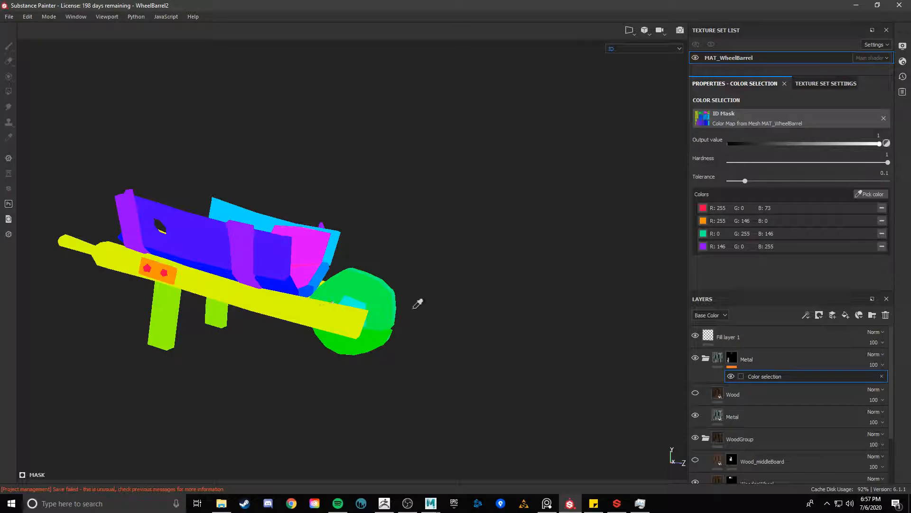
pyautogui.click(363, 294)
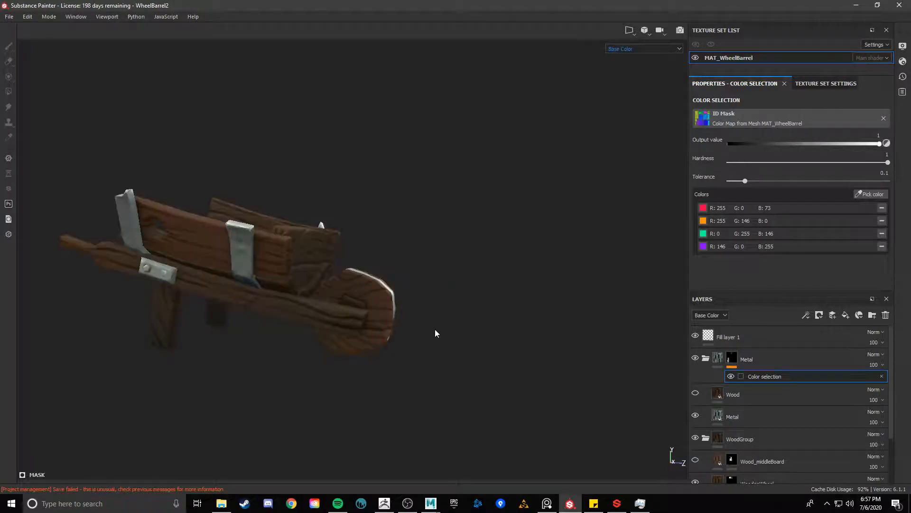
pyautogui.keyDown('alt'); pyautogui.moveTo(433, 332); pyautogui.dragTo(617, 323); pyautogui.keyUp('alt')
pyautogui.click(871, 194)
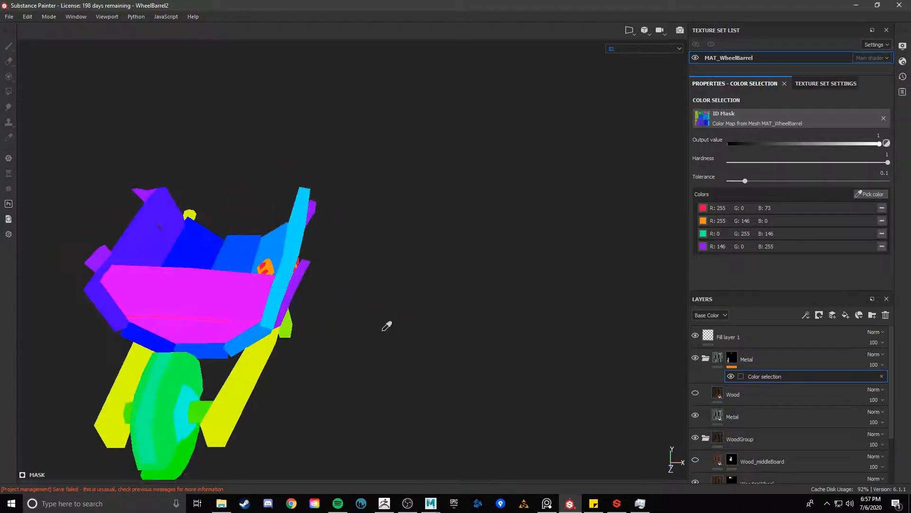
pyautogui.click(193, 392)
pyautogui.click(874, 194)
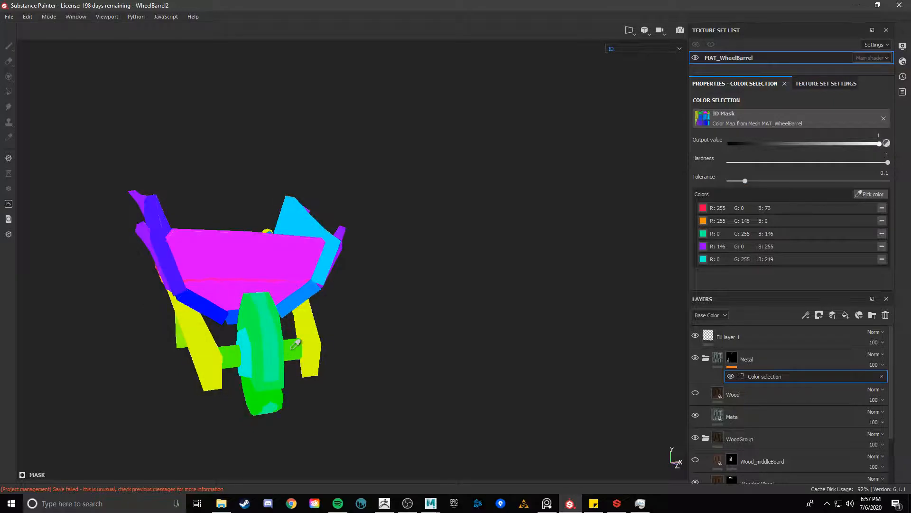
pyautogui.click(296, 344)
# Step: Compare the Wood copy with the Metal fill in the Metal group, leaving Wood shown and Metal hidden
pyautogui.keyDown('alt'); pyautogui.moveTo(446, 330); pyautogui.dragTo(528, 336); pyautogui.keyUp('alt')
pyautogui.click(695, 393)
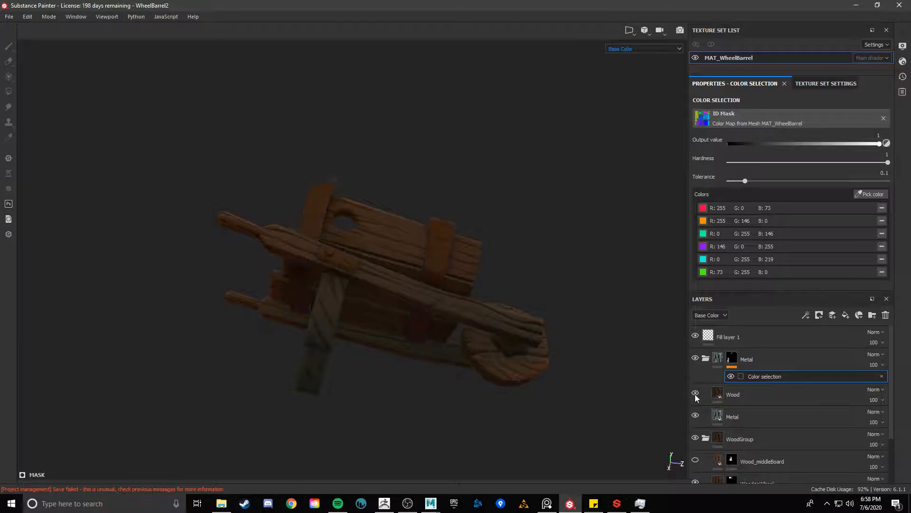
pyautogui.click(696, 393)
pyautogui.click(696, 410)
pyautogui.click(695, 393)
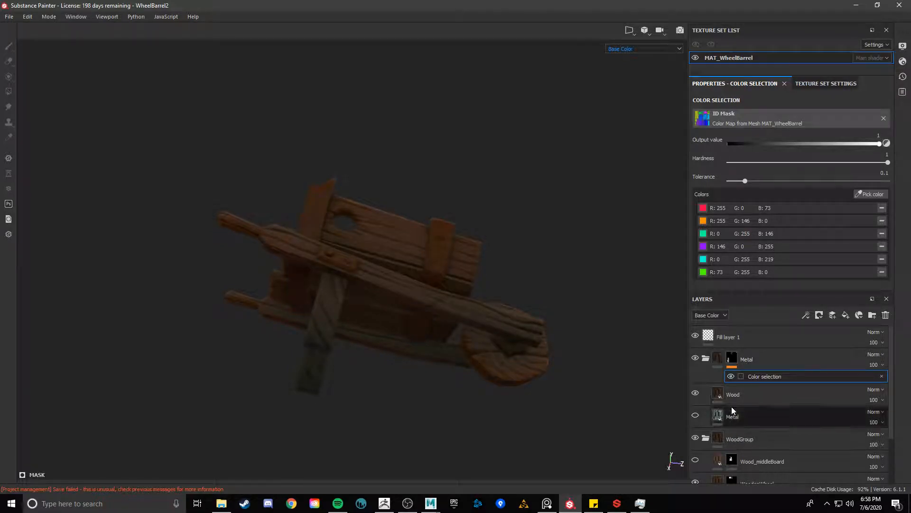
# Step: Review the Override, Post Process, Height and Diffuse parameters of the Wood copy in the Metal group
pyautogui.click(766, 396)
pyautogui.click(746, 394)
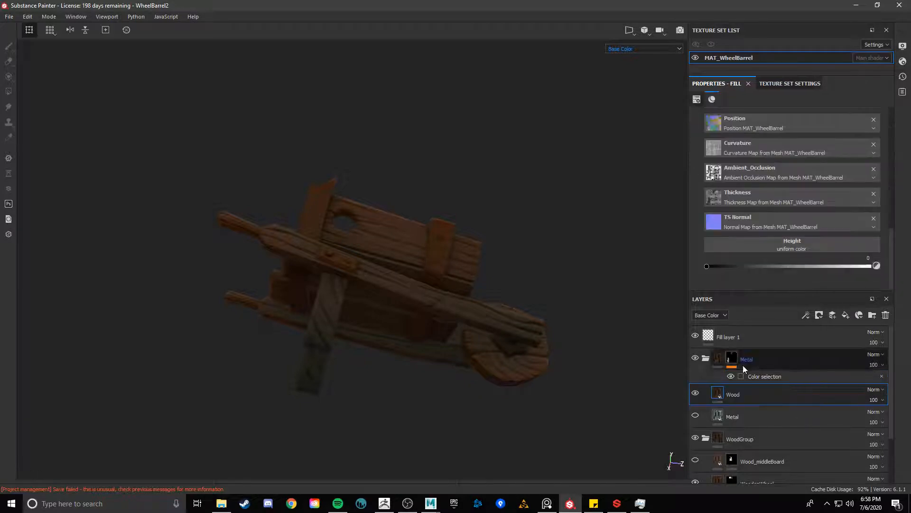
pyautogui.scroll(9, 752, 257)
pyautogui.scroll(-2, 761, 247)
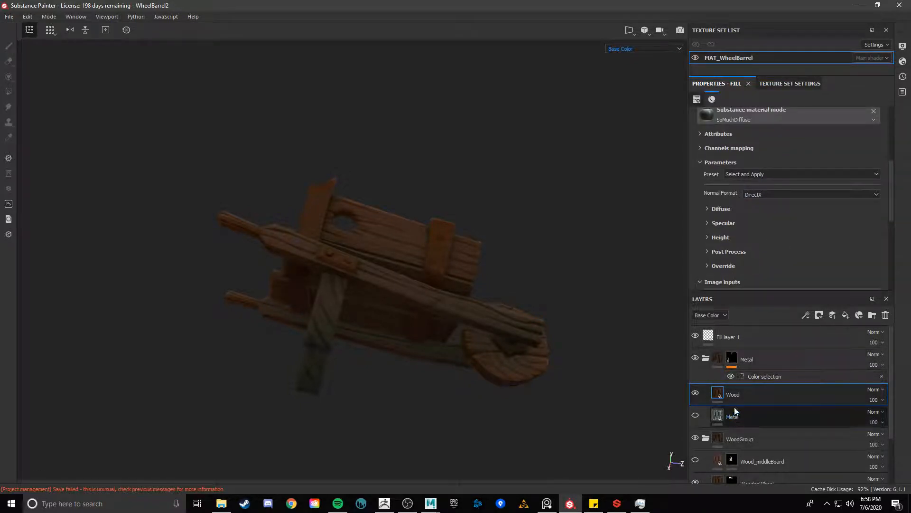
pyautogui.click(729, 267)
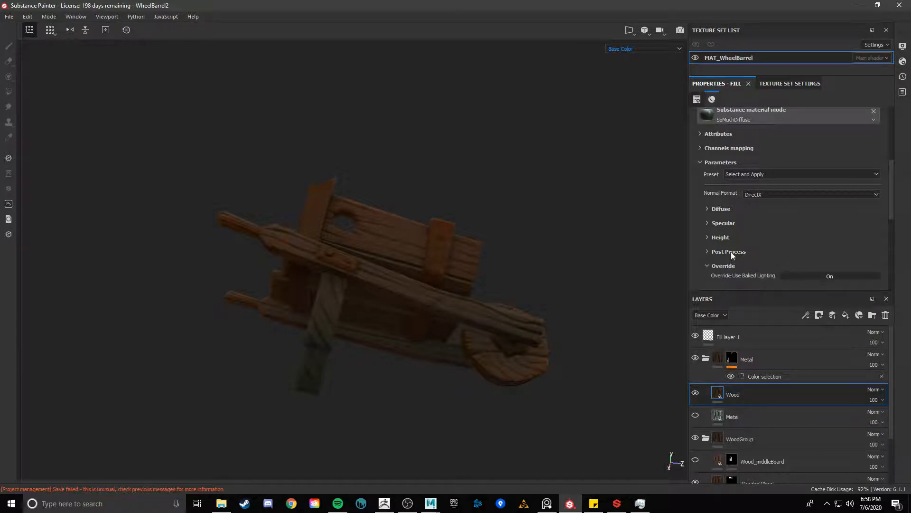
pyautogui.scroll(-1, 731, 255)
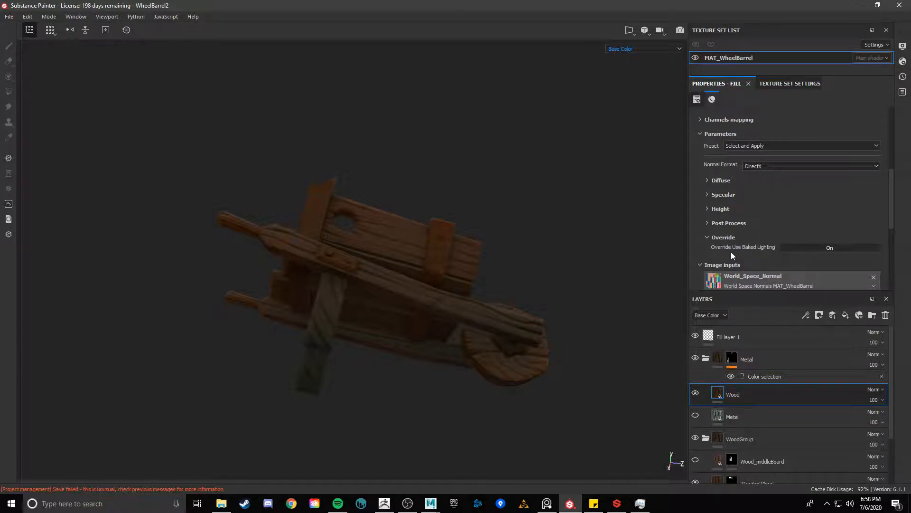
pyautogui.scroll(-2, 731, 254)
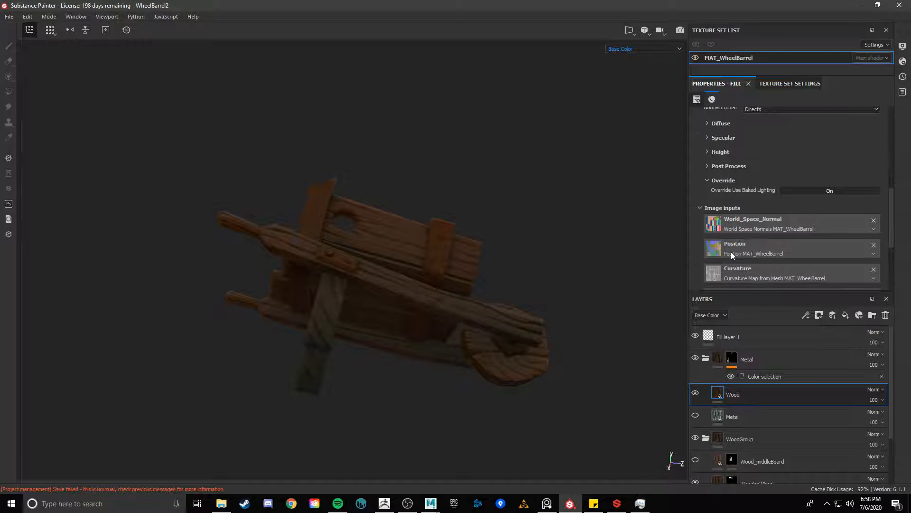
pyautogui.click(722, 165)
pyautogui.click(721, 152)
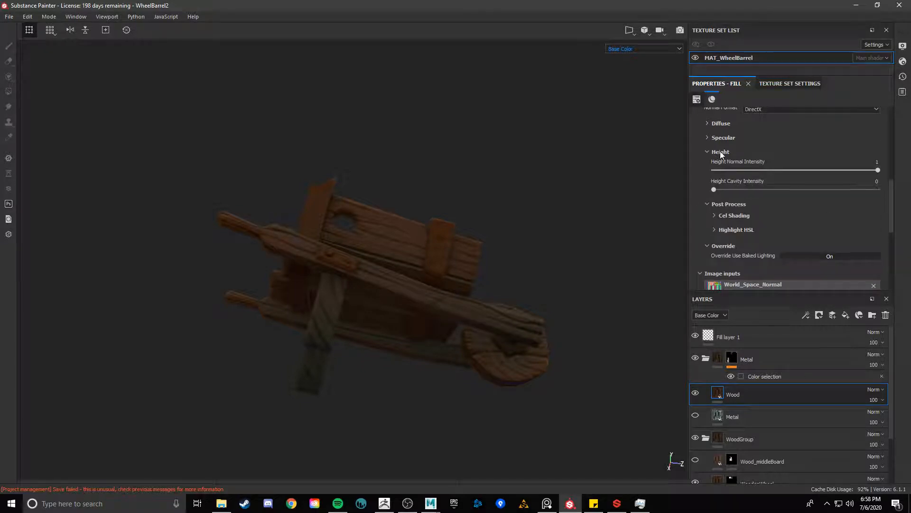
pyautogui.scroll(2, 720, 159)
pyautogui.click(721, 180)
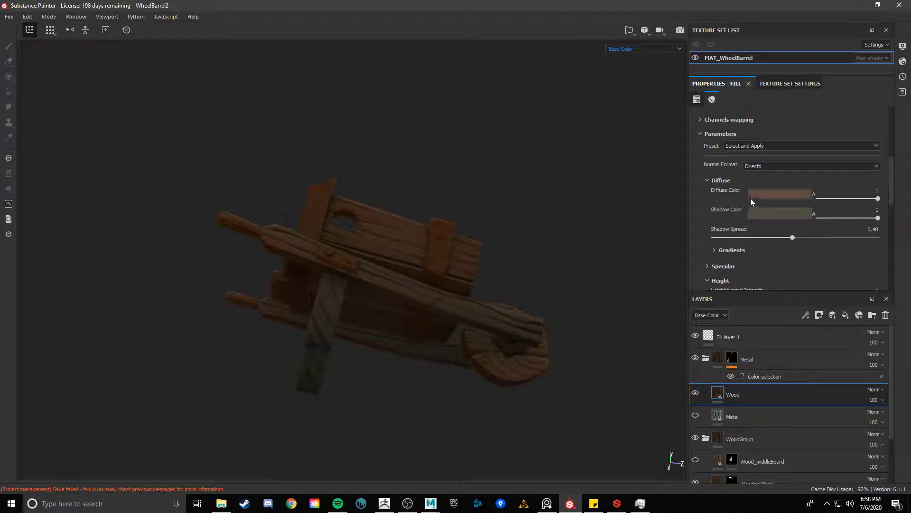
# Step: Try the Base Fabric preset on the Wood copy in the Metal group
pyautogui.click(754, 145)
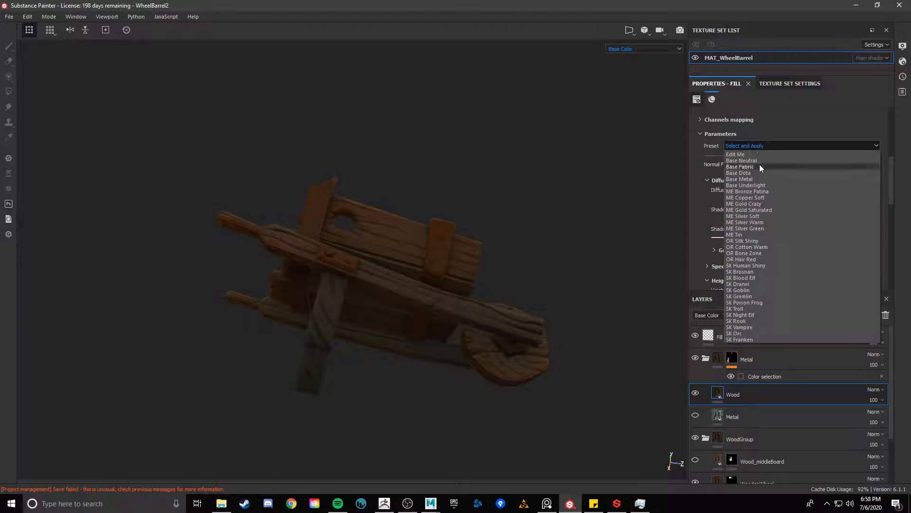
pyautogui.click(760, 166)
pyautogui.keyDown('alt'); pyautogui.moveTo(626, 237); pyautogui.dragTo(566, 258); pyautogui.keyUp('alt')
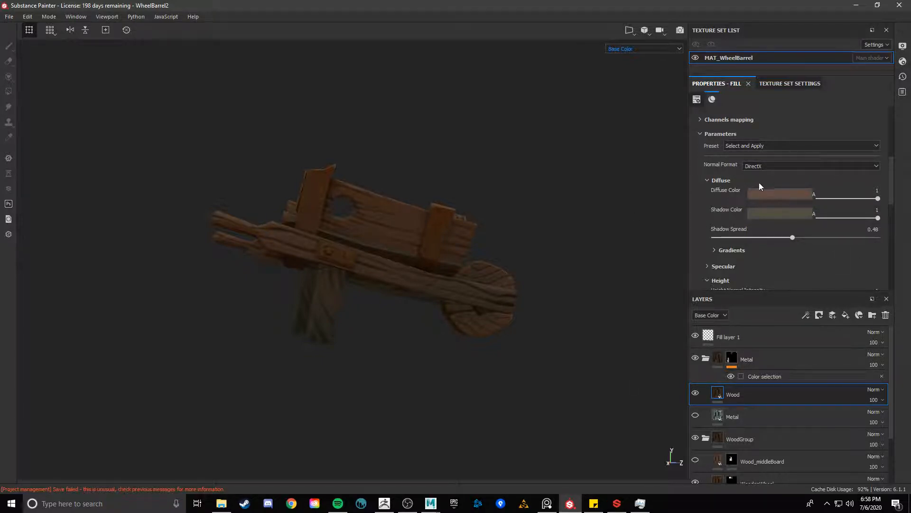
# Step: Change the Diffuse Color of the Metal group's Wood copy to a muted greyish blue-violet
pyautogui.click(771, 193)
pyautogui.moveTo(806, 237)
pyautogui.mouseDown()
pyautogui.moveTo(817, 231)
pyautogui.moveTo(812, 250)
pyautogui.moveTo(858, 246)
pyautogui.moveTo(859, 238)
pyautogui.moveTo(853, 283)
pyautogui.moveTo(851, 246)
pyautogui.moveTo(790, 233)
pyautogui.moveTo(801, 236)
pyautogui.mouseUp()
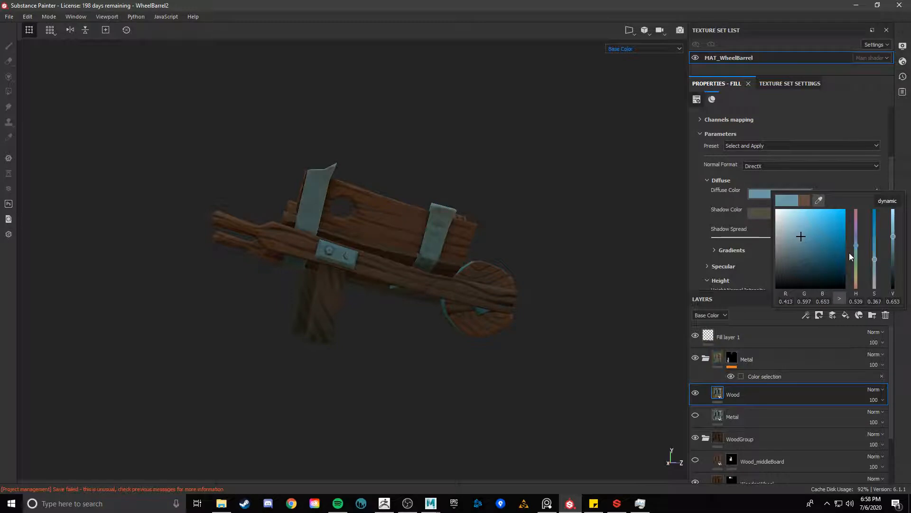
pyautogui.moveTo(854, 246); pyautogui.dragTo(857, 242)
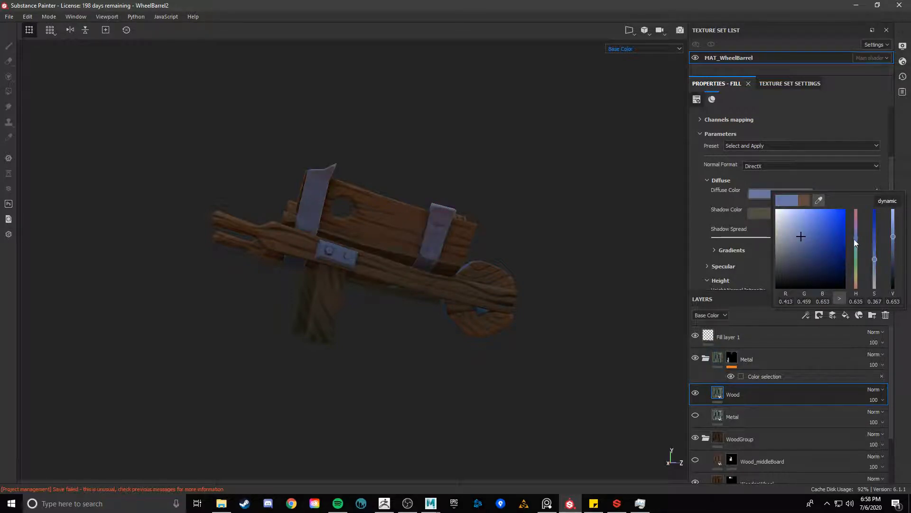
pyautogui.moveTo(796, 241); pyautogui.dragTo(793, 246)
pyautogui.keyDown('alt'); pyautogui.moveTo(536, 245); pyautogui.dragTo(455, 261); pyautogui.keyUp('alt')
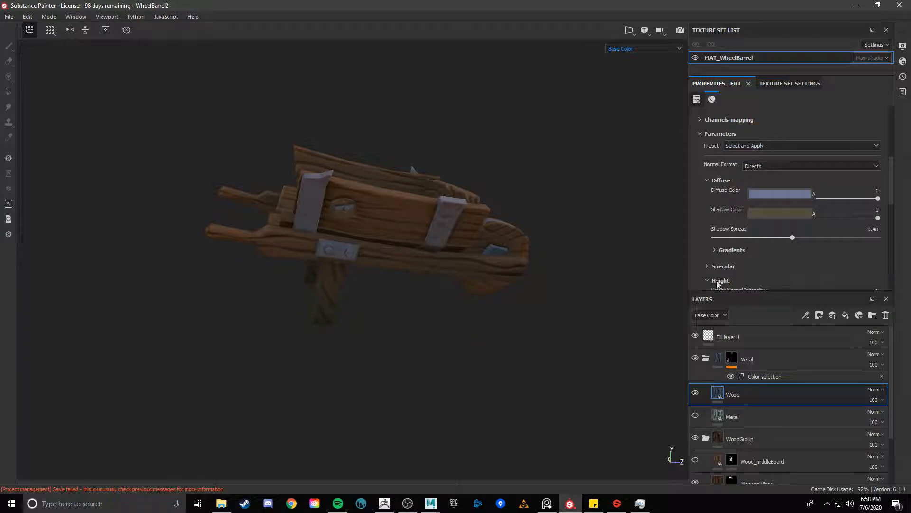
# Step: Hide the recolored Wood copy and show the Metal fill in the Metal group instead
pyautogui.click(695, 393)
pyautogui.click(695, 415)
pyautogui.keyDown('alt'); pyautogui.moveTo(601, 386); pyautogui.dragTo(606, 347); pyautogui.keyUp('alt')
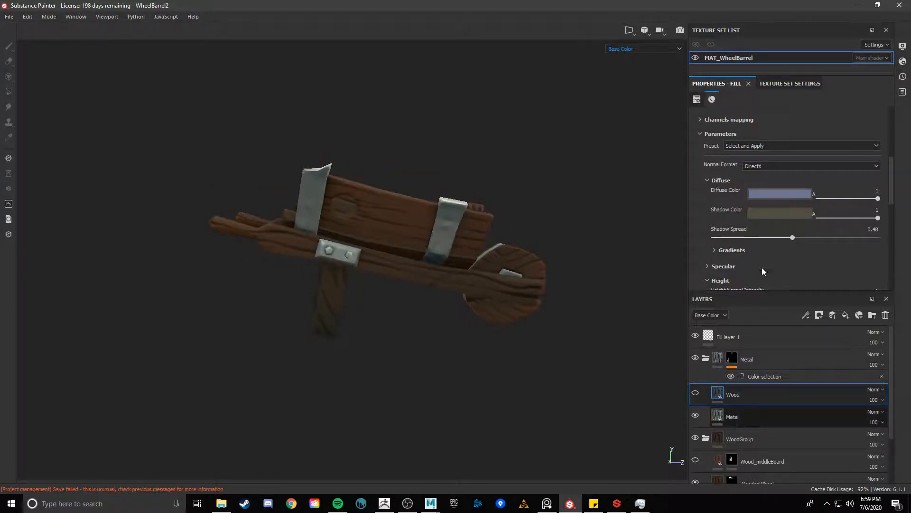
# Step: Apply the ME Silver Green preset to the Metal fill and inspect the metal parts
pyautogui.click(771, 146)
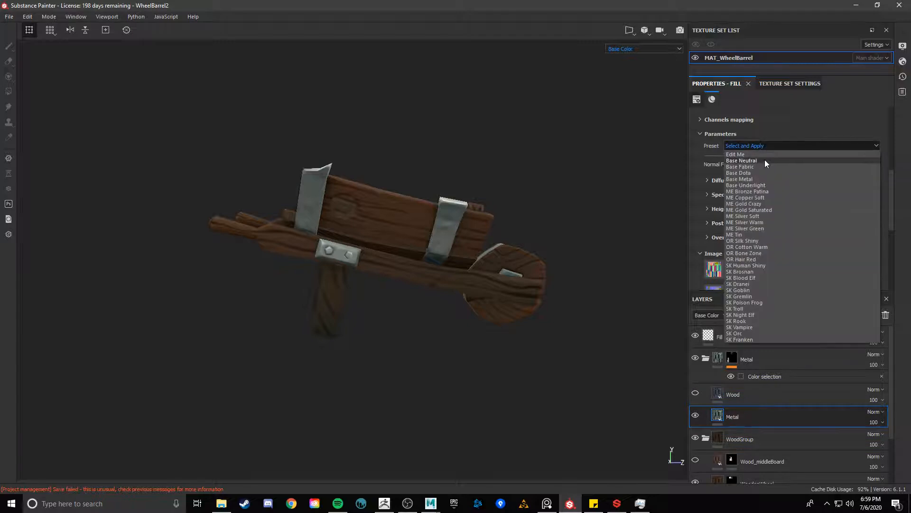
pyautogui.click(752, 228)
pyautogui.moveTo(556, 238)
pyautogui.keyDown('alt'); pyautogui.mouseDown()
pyautogui.moveTo(641, 264)
pyautogui.moveTo(779, 380)
pyautogui.mouseUp(); pyautogui.keyUp('alt')
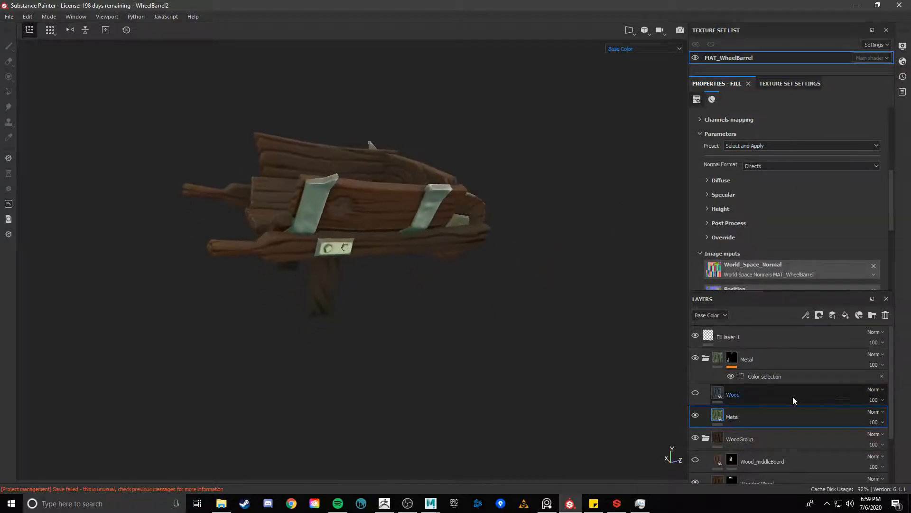
# Step: Try a warmer silver preset on the Metal fill and inspect the metal parts from several angles
pyautogui.moveTo(665, 342)
pyautogui.keyDown('alt'); pyautogui.mouseDown()
pyautogui.moveTo(533, 293)
pyautogui.moveTo(807, 349)
pyautogui.mouseUp(); pyautogui.keyUp('alt')
pyautogui.moveTo(570, 346)
pyautogui.keyDown('alt'); pyautogui.mouseDown()
pyautogui.moveTo(457, 338)
pyautogui.moveTo(508, 360)
pyautogui.moveTo(346, 370)
pyautogui.moveTo(187, 210)
pyautogui.moveTo(231, 285)
pyautogui.moveTo(539, 325)
pyautogui.moveTo(475, 304)
pyautogui.mouseUp(); pyautogui.keyUp('alt')
pyautogui.keyDown('alt'); pyautogui.moveTo(382, 270); pyautogui.dragTo(770, 193); pyautogui.keyUp('alt')
pyautogui.click(712, 181)
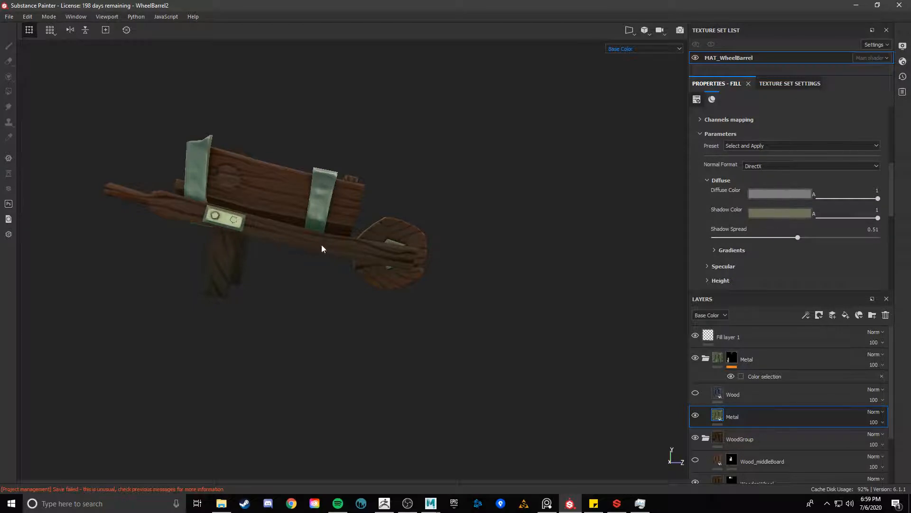
pyautogui.keyDown('alt'); pyautogui.moveTo(322, 245); pyautogui.dragTo(368, 230); pyautogui.keyUp('alt')
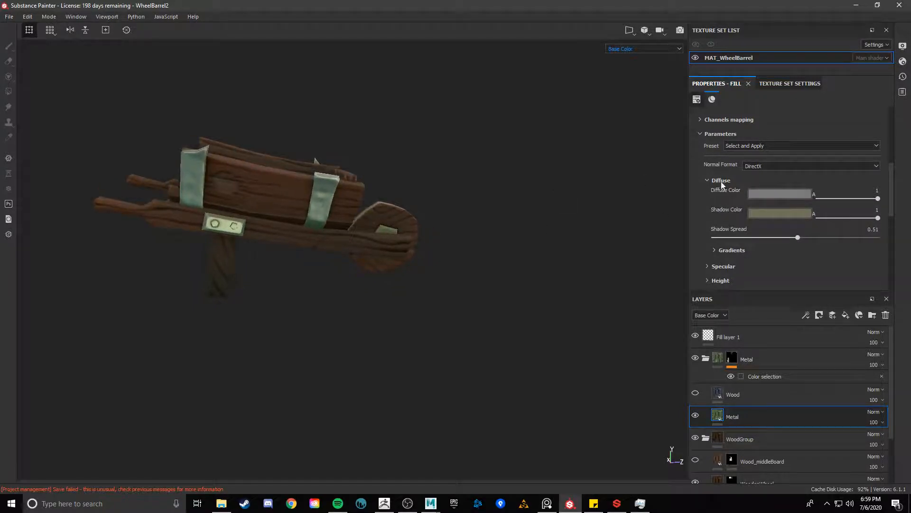
pyautogui.click(767, 146)
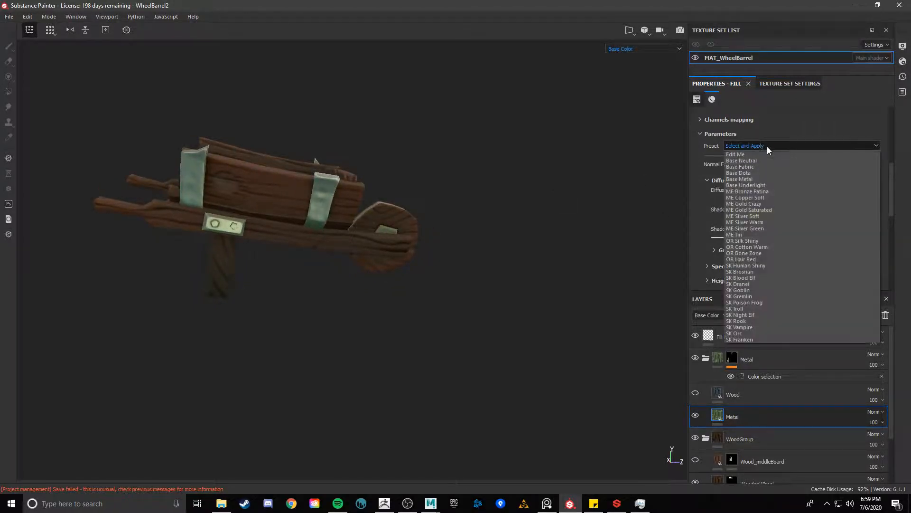
pyautogui.click(755, 230)
pyautogui.moveTo(492, 224)
pyautogui.keyDown('alt'); pyautogui.mouseDown()
pyautogui.moveTo(465, 207)
pyautogui.moveTo(514, 228)
pyautogui.mouseUp(); pyautogui.keyUp('alt')
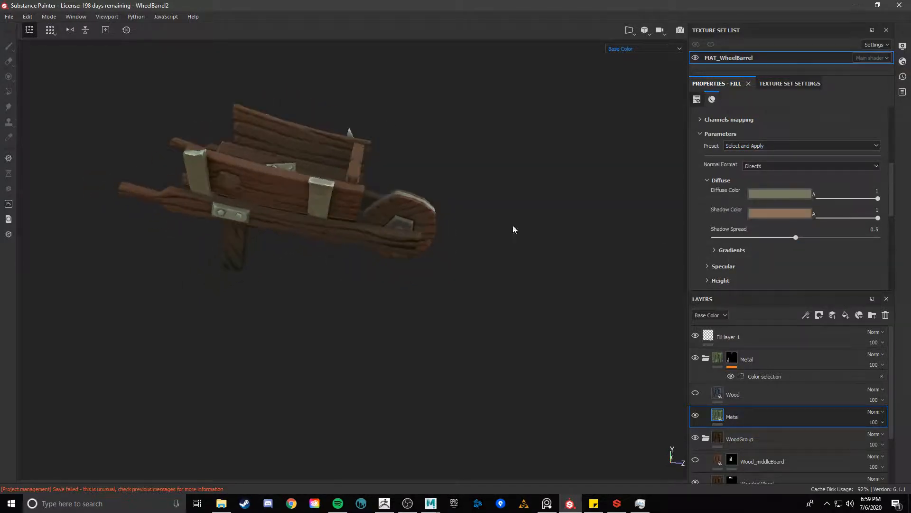
# Step: Apply the ME Silver Soft preset to the Metal fill and nudge its Shadow Color to a muted violet-grey
pyautogui.click(768, 147)
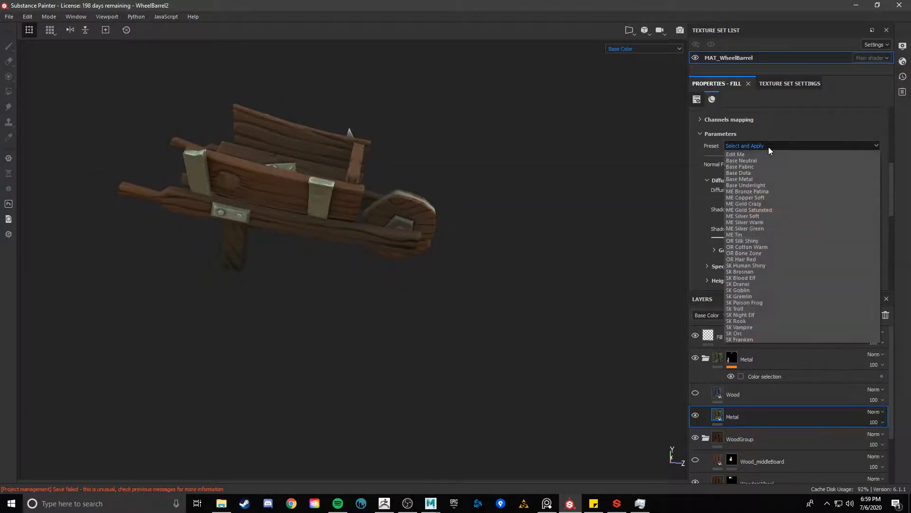
pyautogui.click(766, 215)
pyautogui.keyDown('alt'); pyautogui.moveTo(522, 200); pyautogui.dragTo(477, 183); pyautogui.keyUp('alt')
pyautogui.keyDown('alt'); pyautogui.moveTo(477, 183); pyautogui.dragTo(450, 209, button='right'); pyautogui.keyUp('alt')
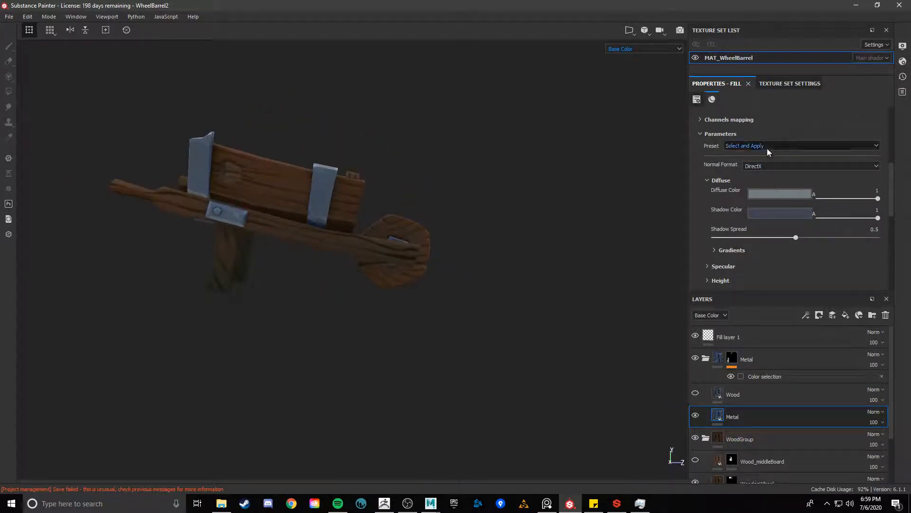
pyautogui.click(772, 213)
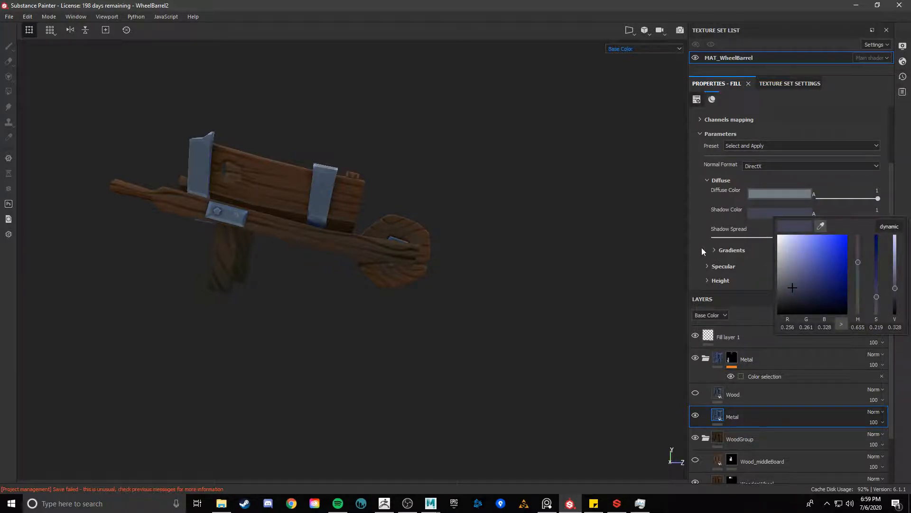
# Step: Change the Metal fill's Specular Color to a brighter, muted blue-violet
pyautogui.scroll(-3, 702, 246)
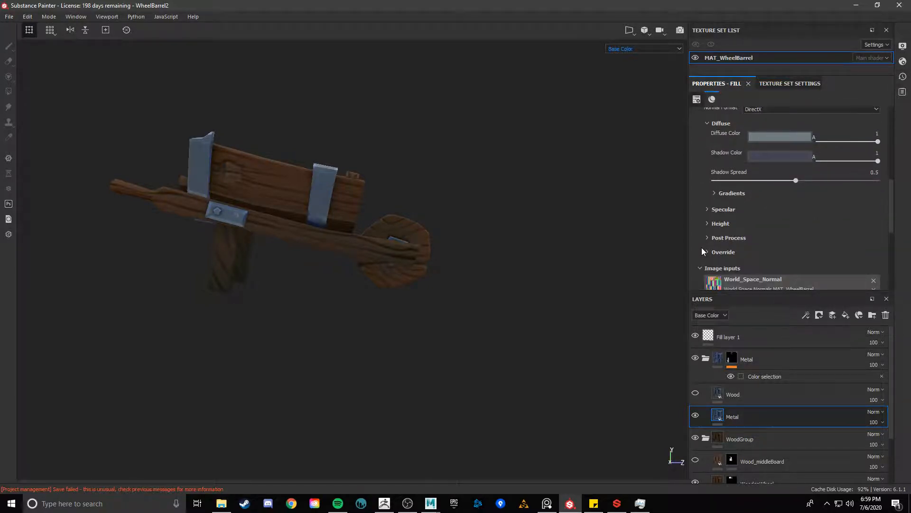
pyautogui.click(724, 210)
pyautogui.scroll(-5, 802, 231)
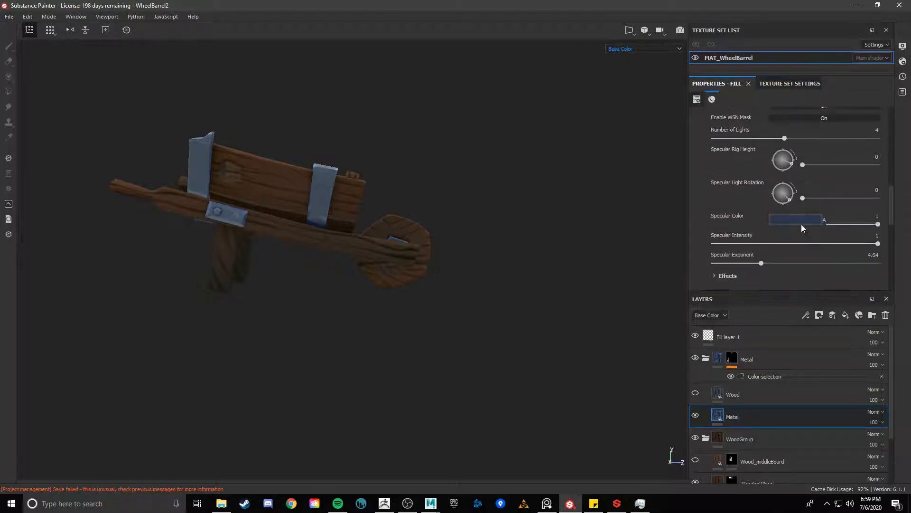
pyautogui.click(802, 218)
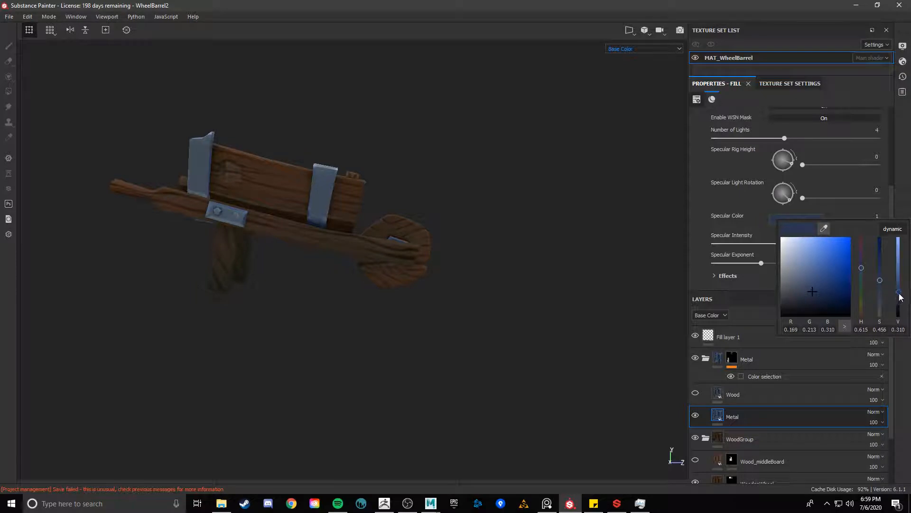
pyautogui.moveTo(900, 297); pyautogui.dragTo(898, 268)
pyautogui.click(694, 193)
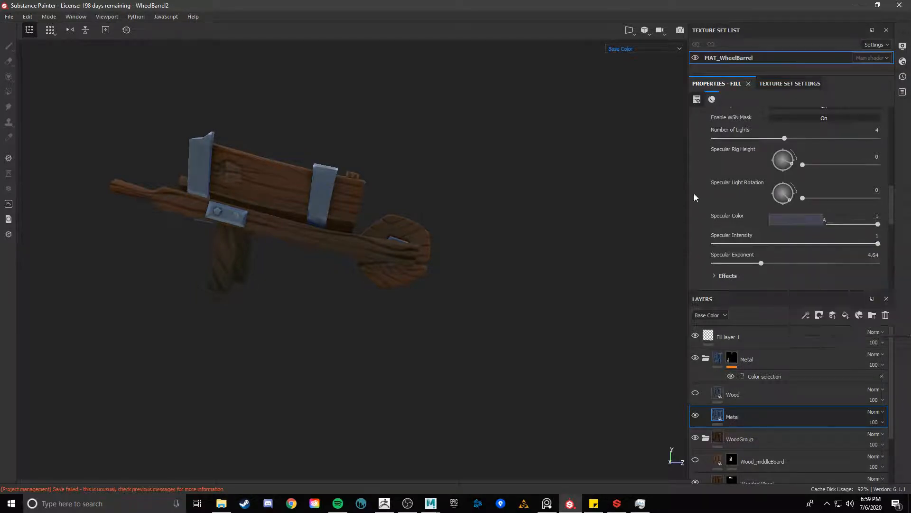
# Step: Set the specular Edge Color of the Metal fill to a light greyish violet
pyautogui.scroll(1, 708, 206)
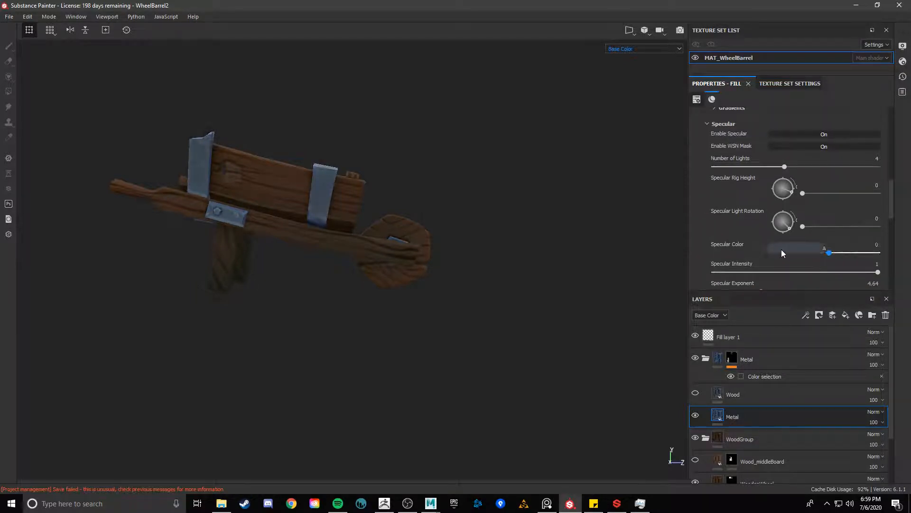
pyautogui.scroll(-2, 793, 234)
pyautogui.click(740, 248)
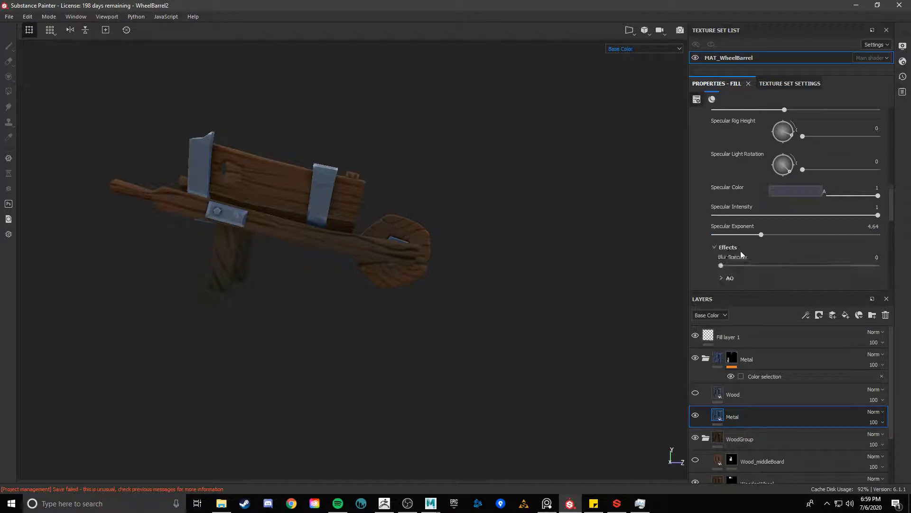
pyautogui.scroll(-2, 742, 252)
pyautogui.click(733, 249)
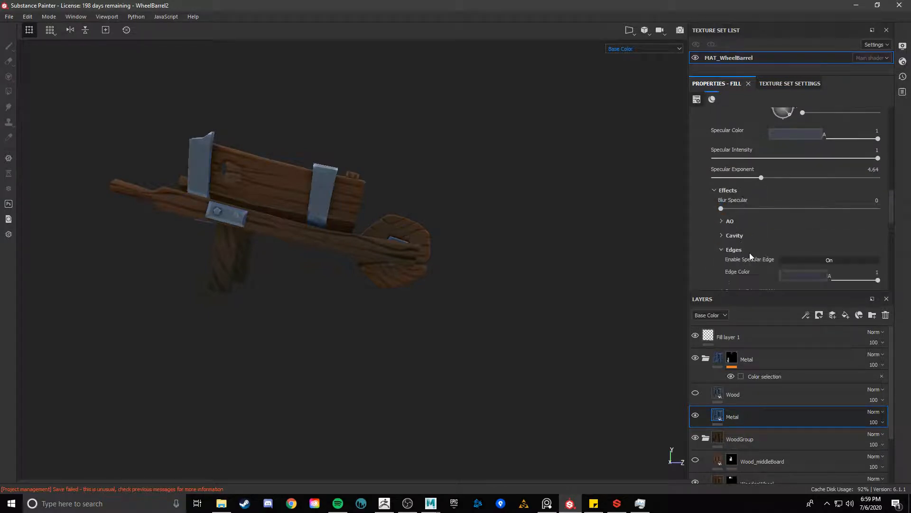
pyautogui.click(815, 277)
pyautogui.moveTo(811, 315); pyautogui.dragTo(792, 320)
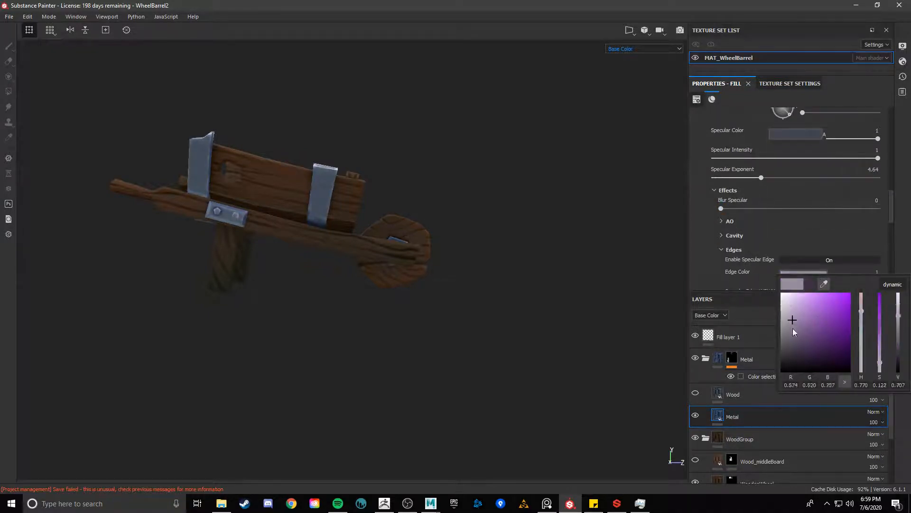
# Step: Change the Metal fill's diffuse Shadow Color to a neutral mid-dark grey
pyautogui.scroll(7, 713, 196)
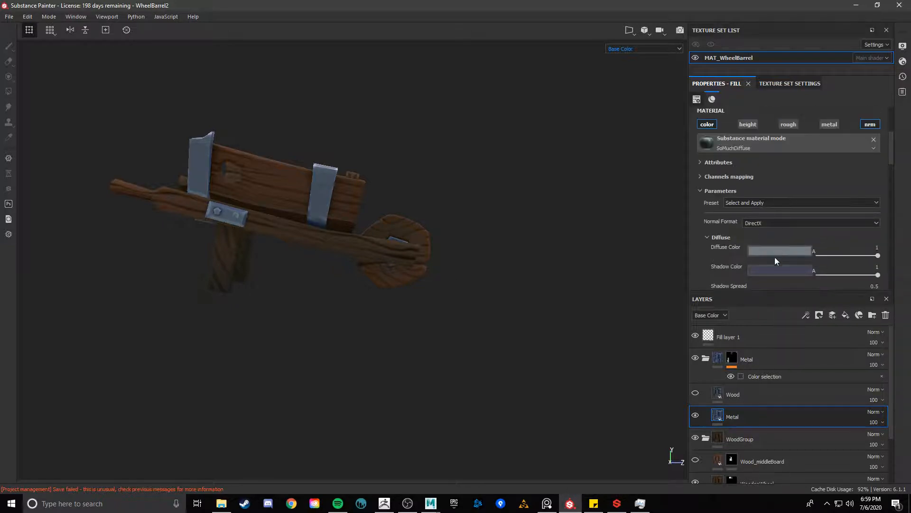
pyautogui.click(788, 270)
pyautogui.moveTo(791, 342); pyautogui.dragTo(781, 340)
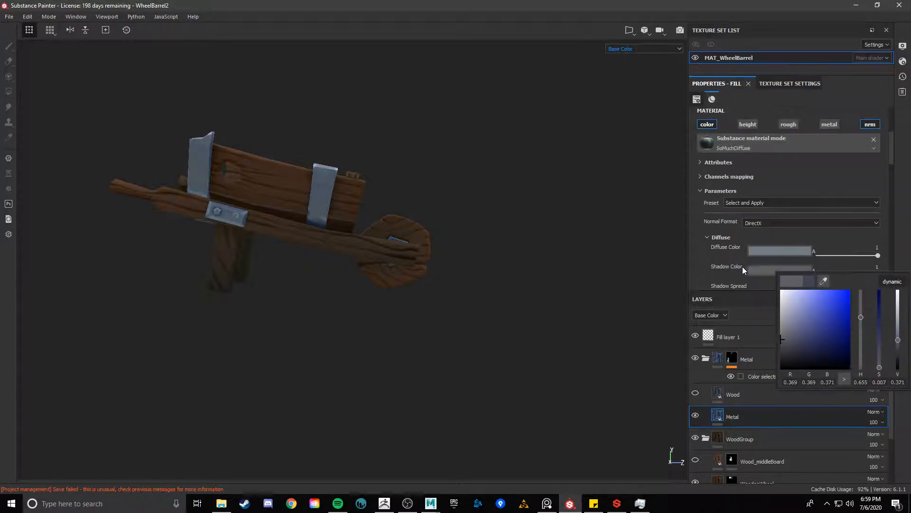
# Step: Examine the Metal fill's Top Down gradient settings and check the metal parts on the model
pyautogui.scroll(-2, 756, 255)
pyautogui.scroll(-1, 756, 252)
pyautogui.click(734, 221)
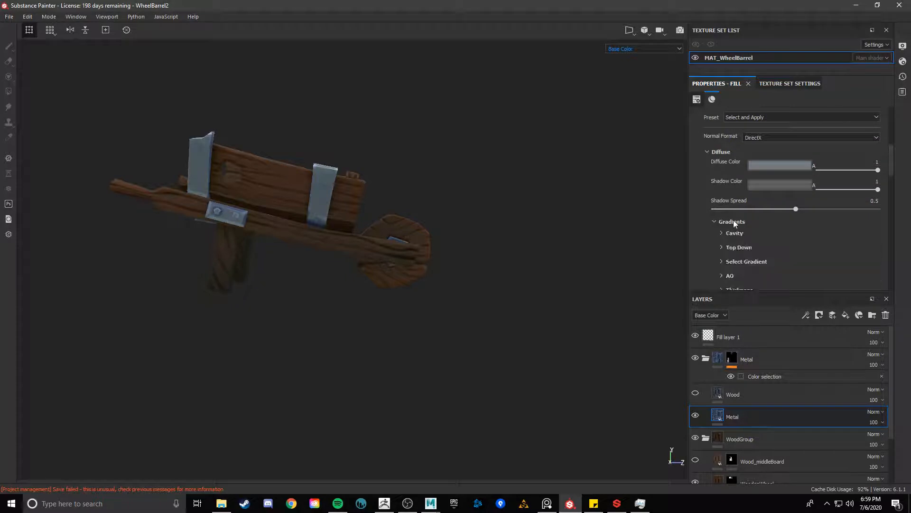
pyautogui.click(742, 247)
pyautogui.scroll(-1, 742, 247)
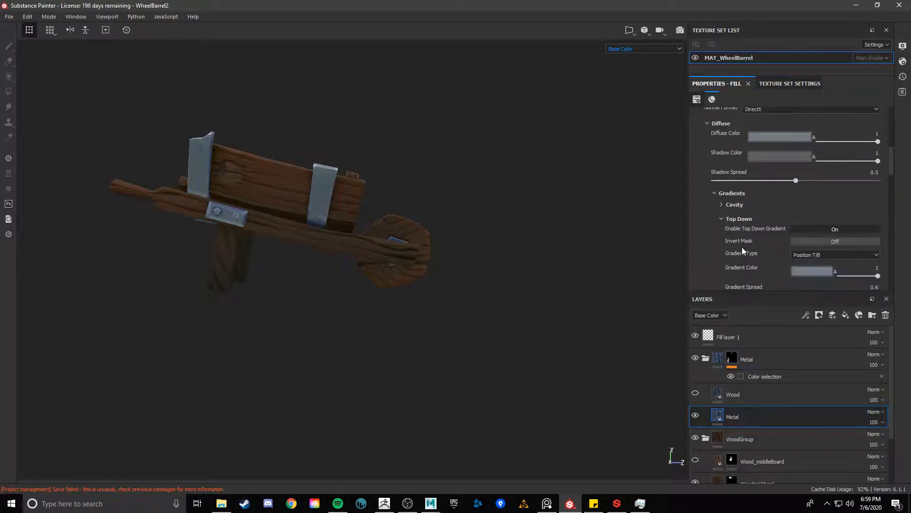
pyautogui.scroll(-1, 767, 258)
pyautogui.keyDown('alt'); pyautogui.moveTo(617, 264); pyautogui.dragTo(214, 203); pyautogui.keyUp('alt')
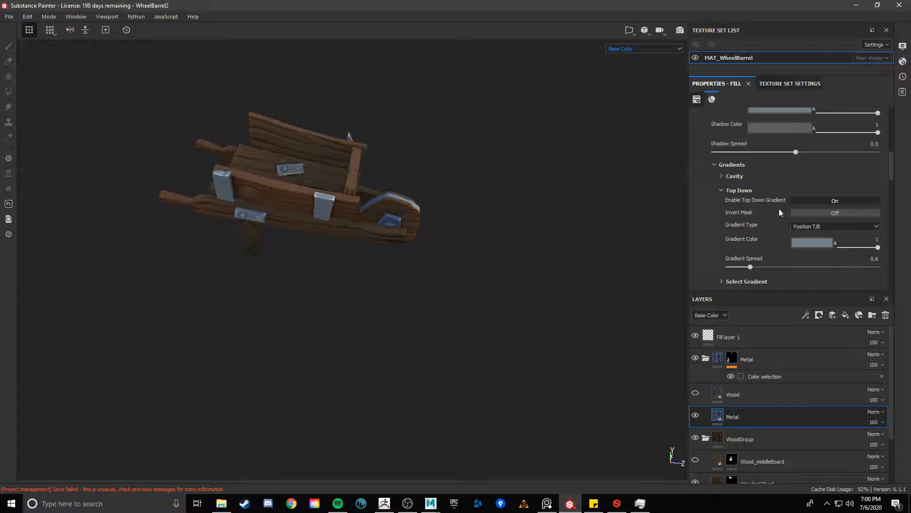
# Step: Hide the Metal fill and show the Wood copy in the Metal group instead
pyautogui.scroll(4, 759, 199)
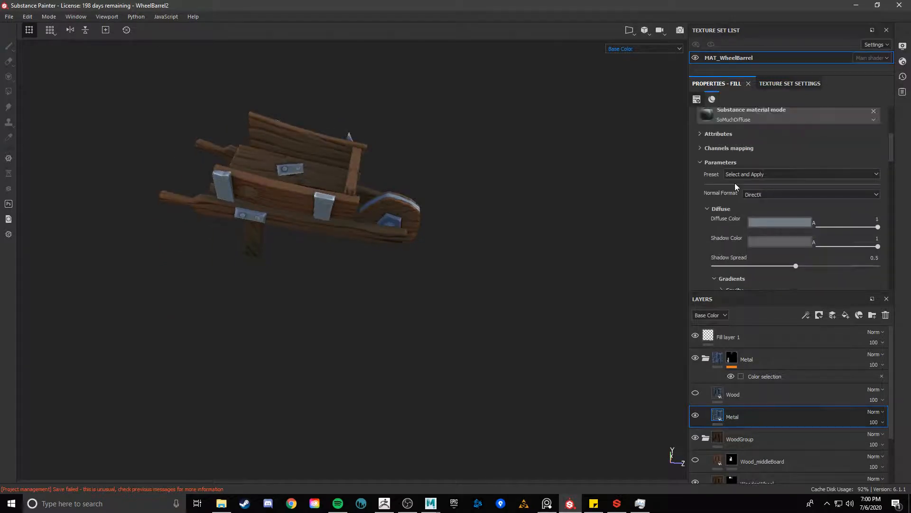
pyautogui.click(696, 415)
pyautogui.keyDown('alt'); pyautogui.moveTo(501, 283); pyautogui.dragTo(555, 285); pyautogui.keyUp('alt')
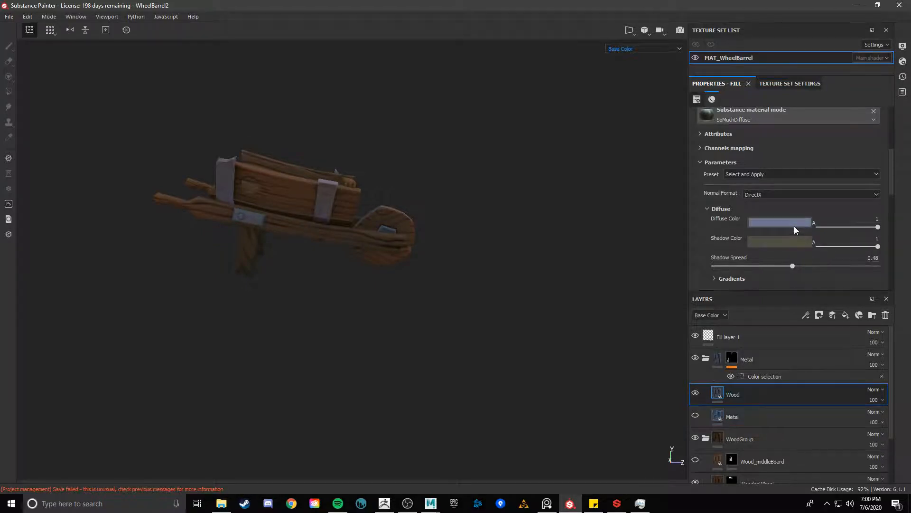
# Step: Change the Shadow Color of the Metal group's Wood copy to a dark greyish blue and inspect the underside
pyautogui.click(798, 243)
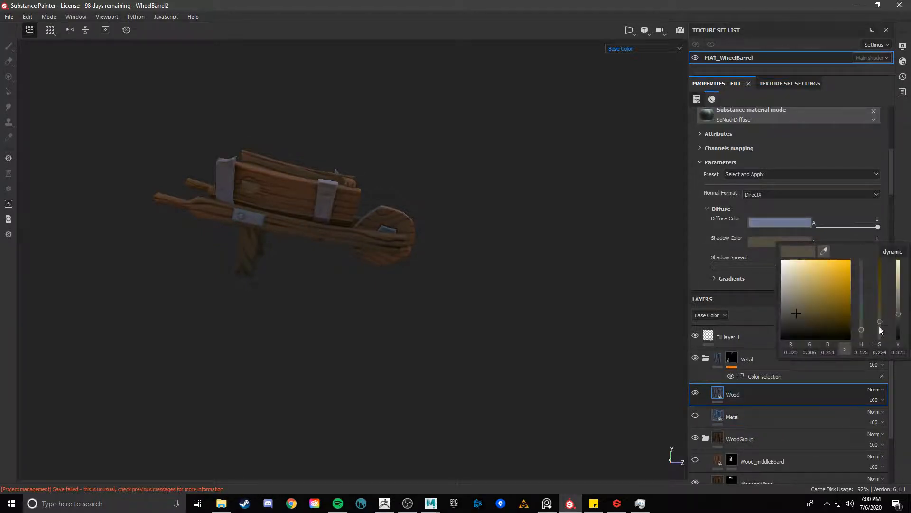
pyautogui.moveTo(860, 299); pyautogui.dragTo(862, 292)
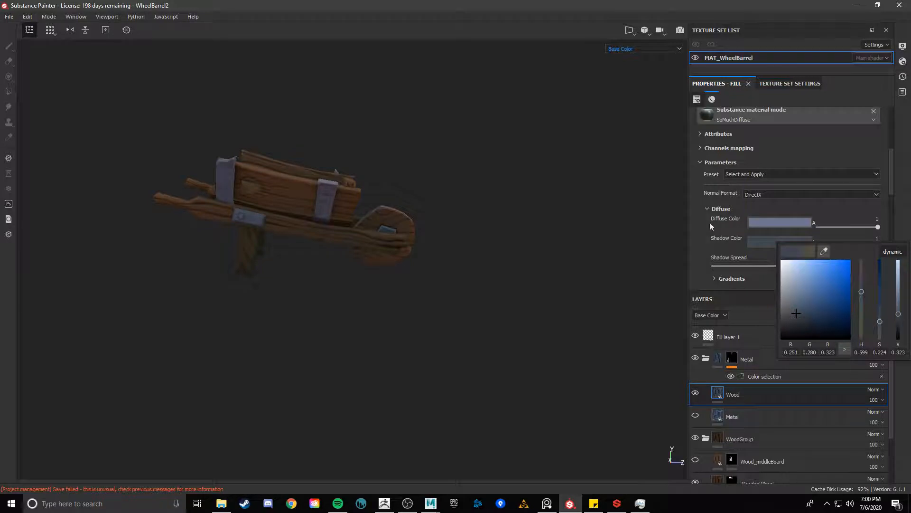
pyautogui.scroll(-2, 701, 236)
pyautogui.keyDown('alt'); pyautogui.moveTo(569, 235); pyautogui.dragTo(474, 142); pyautogui.keyUp('alt')
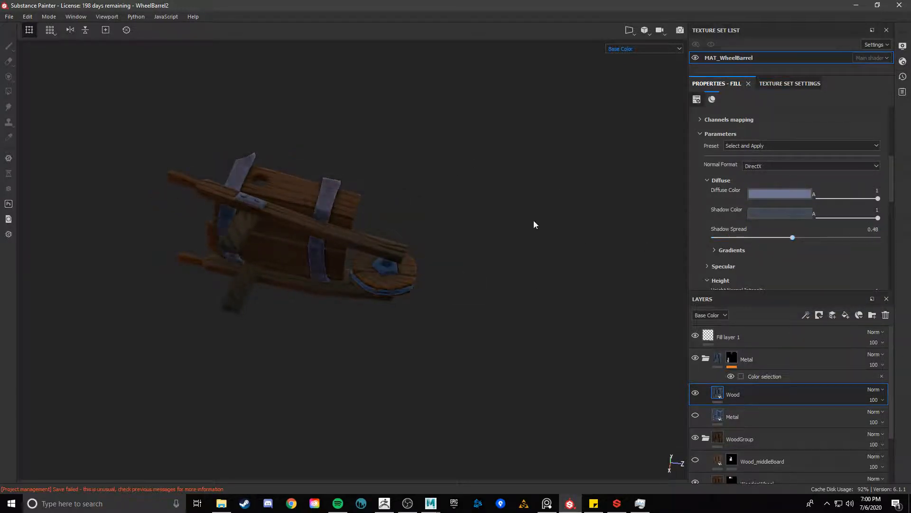
pyautogui.keyDown('alt'); pyautogui.moveTo(534, 220); pyautogui.dragTo(546, 283); pyautogui.keyUp('alt')
# Step: Desaturate the Diffuse Color of the Metal group's Wood copy to a pale violet-grey
pyautogui.click(783, 214)
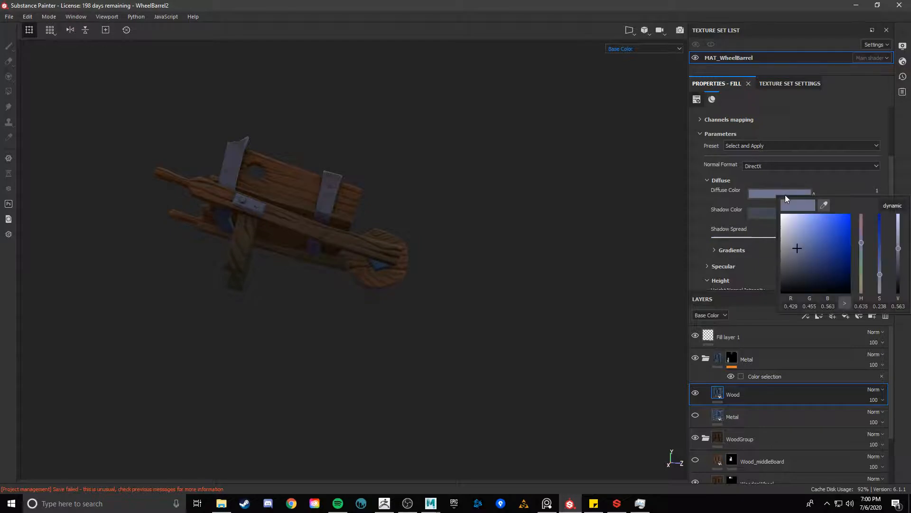
pyautogui.click(786, 246)
pyautogui.keyDown('alt'); pyautogui.moveTo(517, 235); pyautogui.dragTo(697, 243); pyautogui.keyUp('alt')
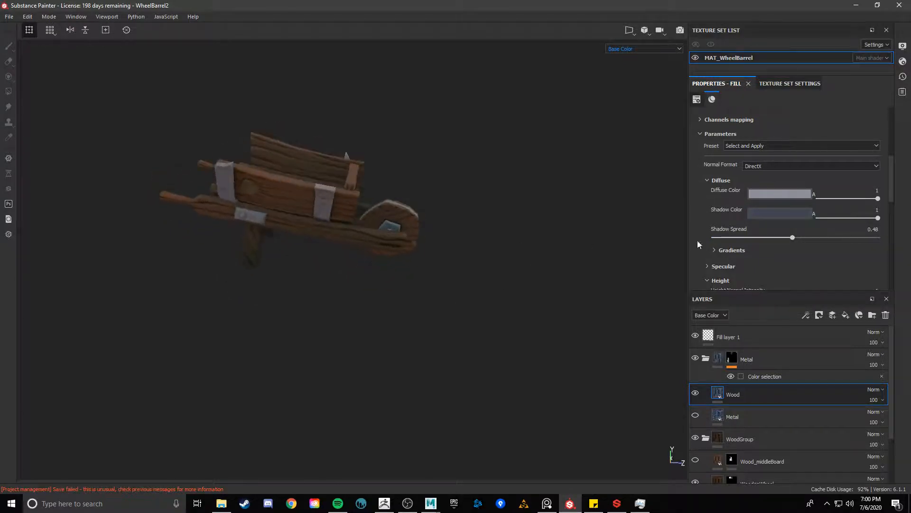
# Step: Set the Wood copy's Specular Intensity to 0.88 and its Specular Color to a muted violet
pyautogui.click(724, 266)
pyautogui.scroll(-5, 740, 261)
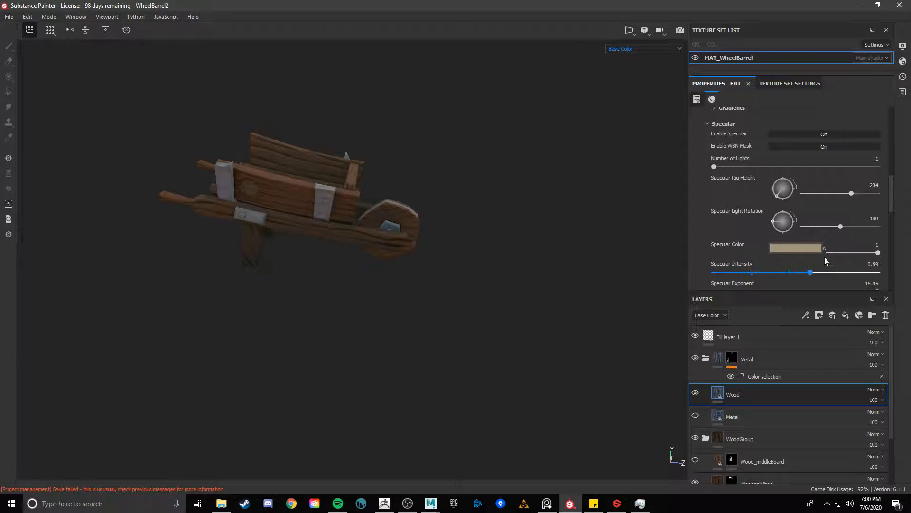
pyautogui.click(802, 249)
pyautogui.moveTo(862, 312); pyautogui.dragTo(862, 287)
pyautogui.keyDown('alt'); pyautogui.moveTo(494, 233); pyautogui.dragTo(804, 209); pyautogui.keyUp('alt')
# Step: Try turning off the Specular Underlight effect on the Metal group's Wood copy
pyautogui.scroll(-3, 800, 231)
pyautogui.scroll(-5, 799, 229)
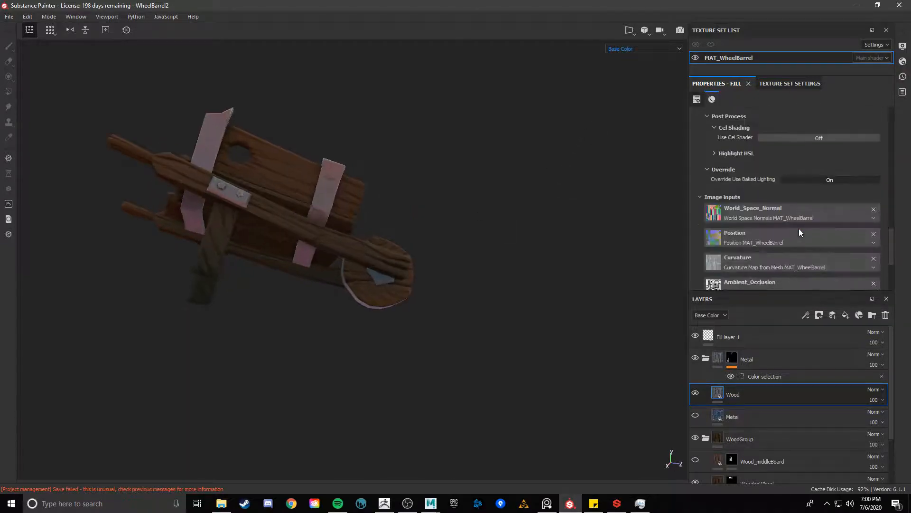
pyautogui.scroll(3, 791, 197)
pyautogui.scroll(2, 791, 204)
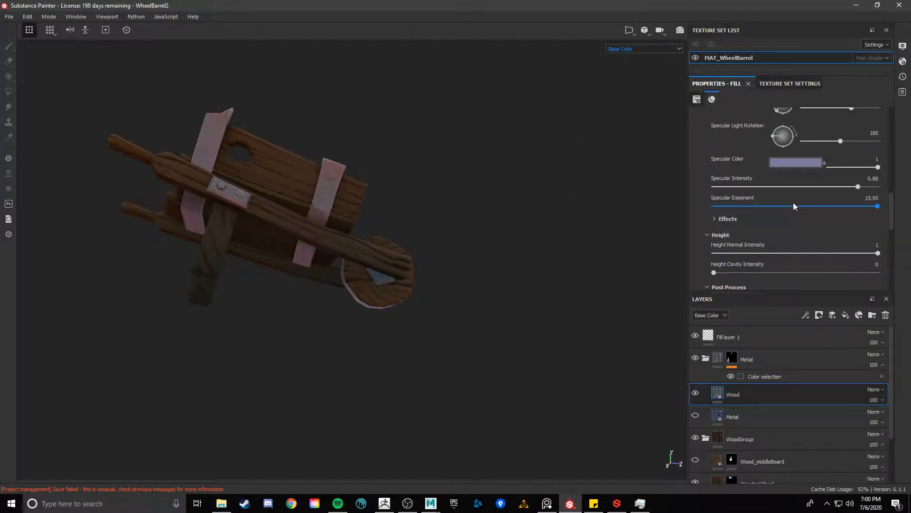
pyautogui.click(731, 219)
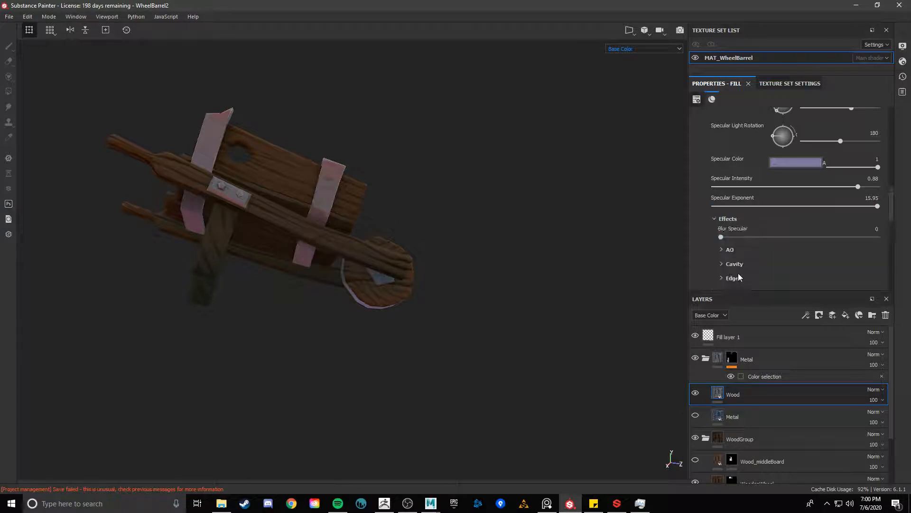
pyautogui.scroll(-1, 738, 273)
pyautogui.click(746, 262)
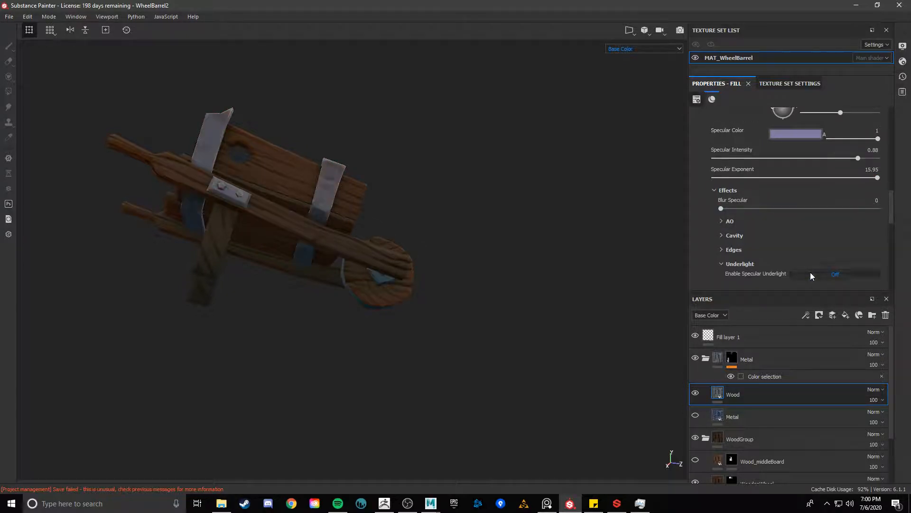
# Step: Try lower opacities for the Underlight Gradient Top and Bottom colors, then restore both to 1
pyautogui.scroll(-3, 810, 273)
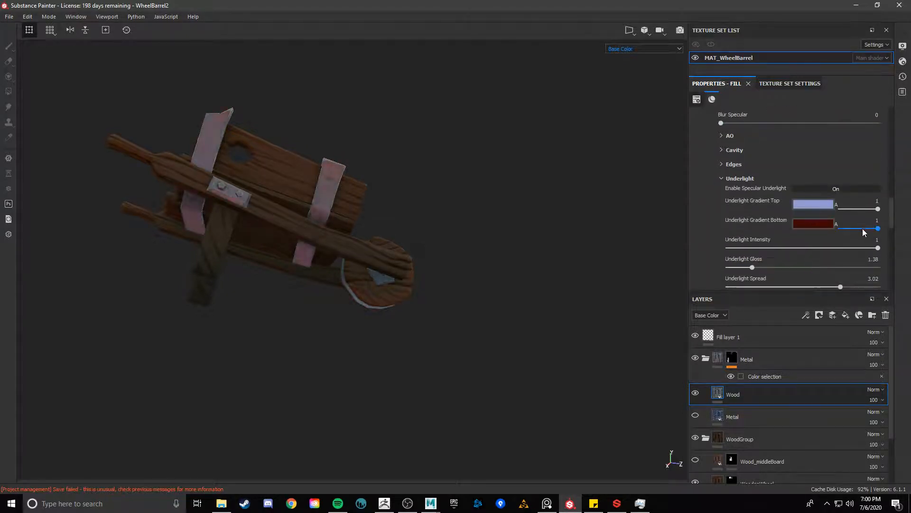
pyautogui.moveTo(878, 209); pyautogui.dragTo(853, 212)
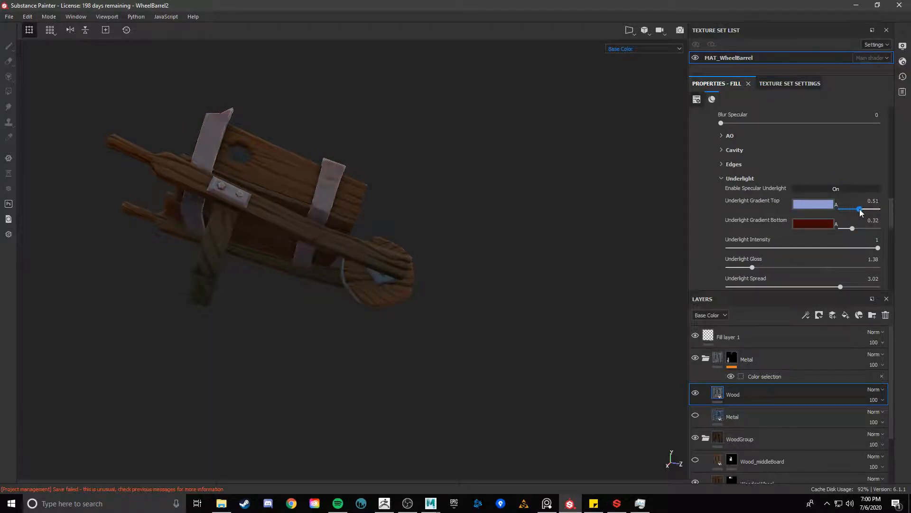
pyautogui.moveTo(857, 232); pyautogui.dragTo(885, 229)
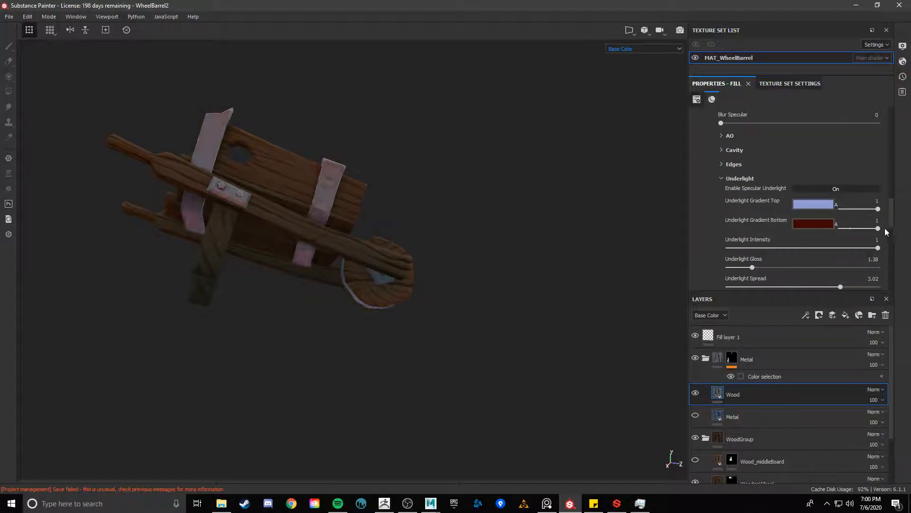
# Step: Lower the opacity of the Wood copy's Underlight Gradient Top to 0.29 and Underlight Gradient Bottom to 0.31
pyautogui.keyDown('alt'); pyautogui.moveTo(593, 238); pyautogui.dragTo(792, 262); pyautogui.keyUp('alt')
pyautogui.moveTo(865, 230); pyautogui.dragTo(853, 230)
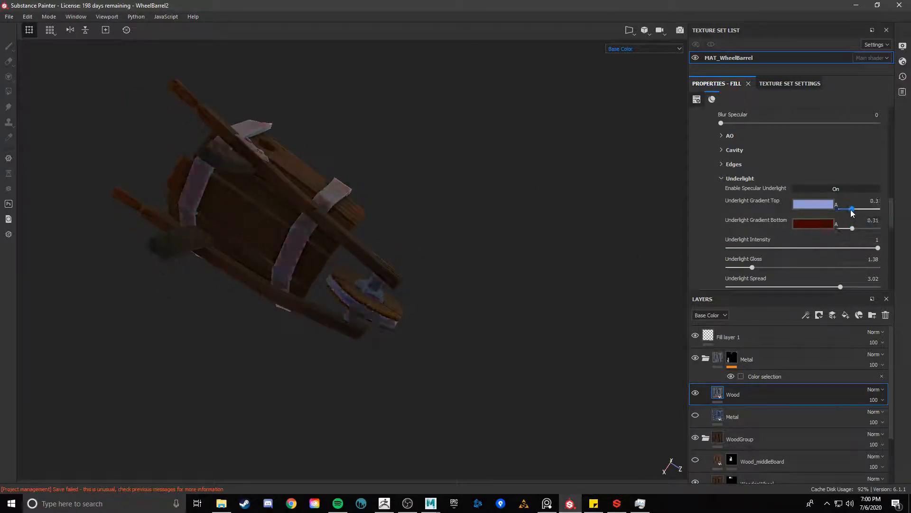
pyautogui.keyDown('alt'); pyautogui.moveTo(452, 241); pyautogui.dragTo(294, 334); pyautogui.keyUp('alt')
# Step: Change the Diffuse Color of the Metal group's Wood copy to a nearly neutral mid grey
pyautogui.scroll(5, 407, 337)
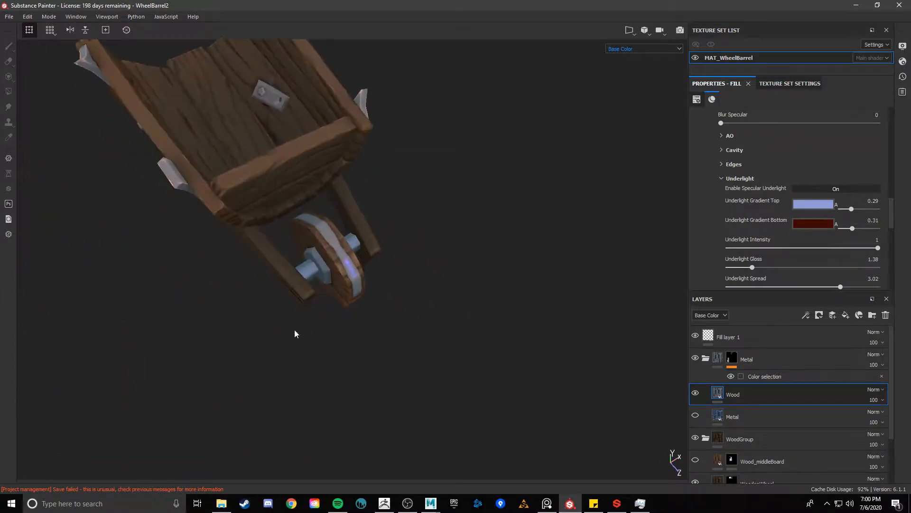
pyautogui.scroll(4, 826, 215)
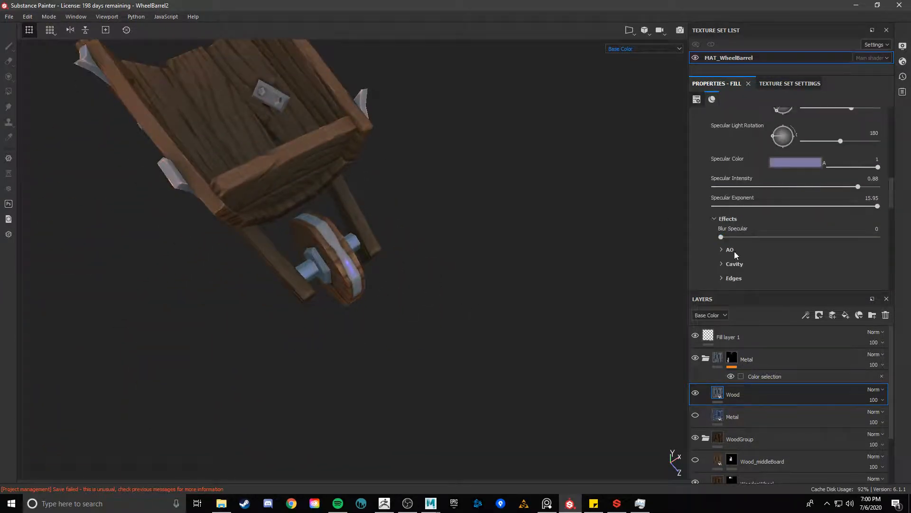
pyautogui.scroll(2, 784, 198)
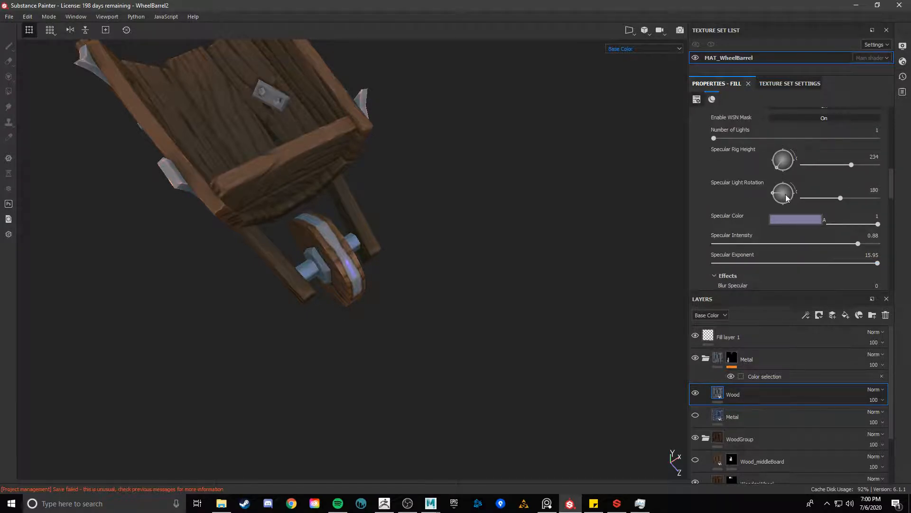
pyautogui.scroll(2, 578, 186)
pyautogui.scroll(4, 801, 168)
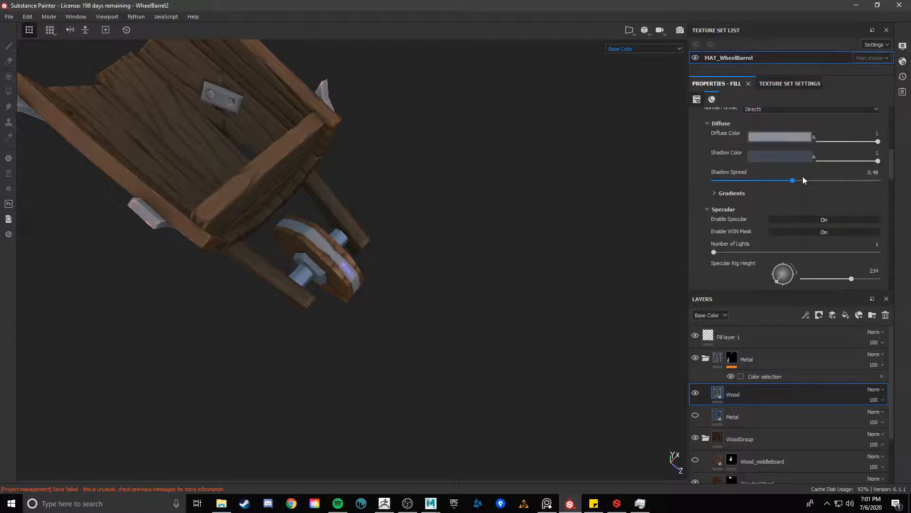
pyautogui.click(787, 138)
pyautogui.click(790, 179)
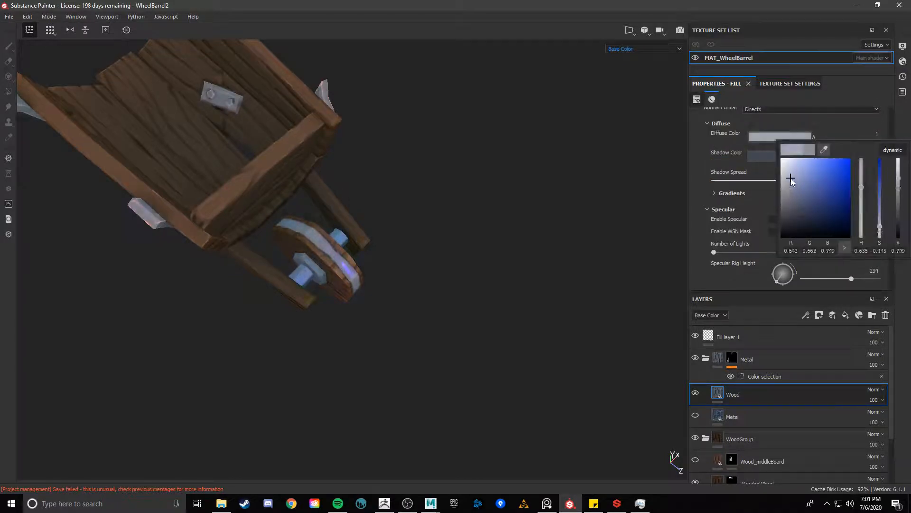
pyautogui.moveTo(786, 184); pyautogui.dragTo(783, 186)
pyautogui.keyDown('alt'); pyautogui.moveTo(489, 233); pyautogui.dragTo(522, 192); pyautogui.keyUp('alt')
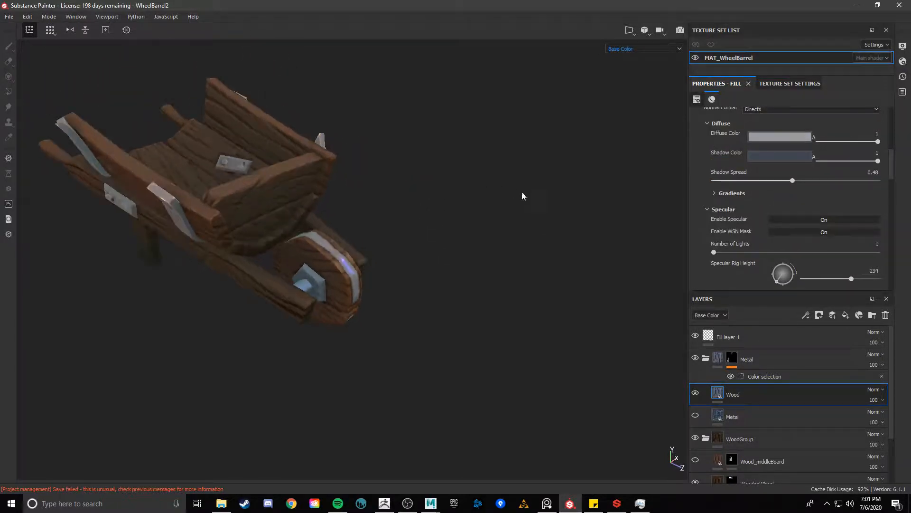
# Step: Darken and desaturate the Shadow Color of the Metal group's Wood copy to a dark grey
pyautogui.click(786, 157)
pyautogui.moveTo(786, 221)
pyautogui.mouseDown()
pyautogui.moveTo(790, 244)
pyautogui.moveTo(788, 236)
pyautogui.mouseUp()
pyautogui.keyDown('alt'); pyautogui.moveTo(630, 237); pyautogui.dragTo(400, 300); pyautogui.keyUp('alt')
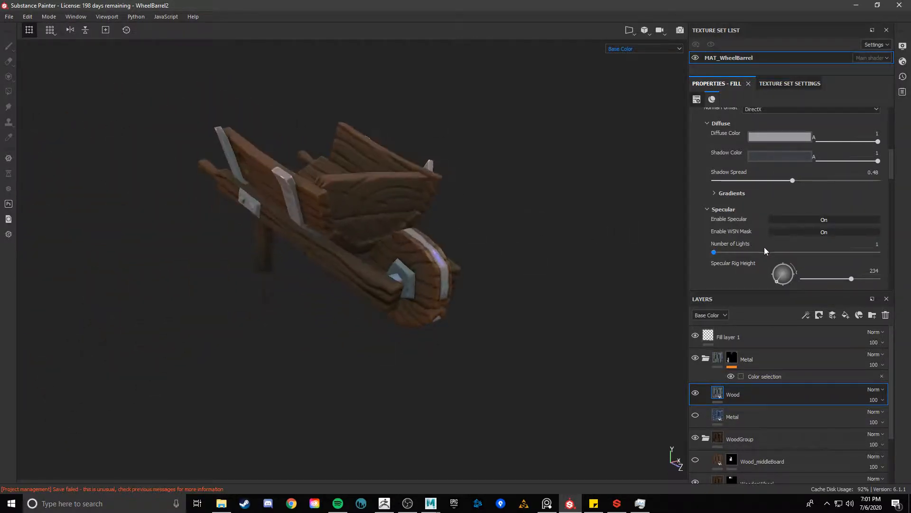
# Step: Set the Wood copy's Number of Lights to 4 and its Specular Color to a pale blue-grey
pyautogui.scroll(-1, 748, 251)
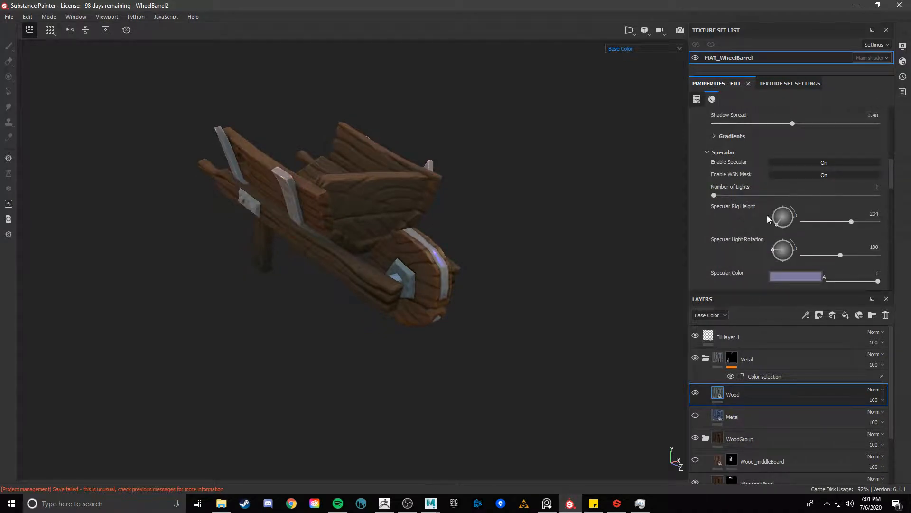
pyautogui.click(736, 195)
pyautogui.moveTo(732, 195); pyautogui.dragTo(763, 196)
pyautogui.click(798, 276)
pyautogui.moveTo(793, 336); pyautogui.dragTo(784, 324)
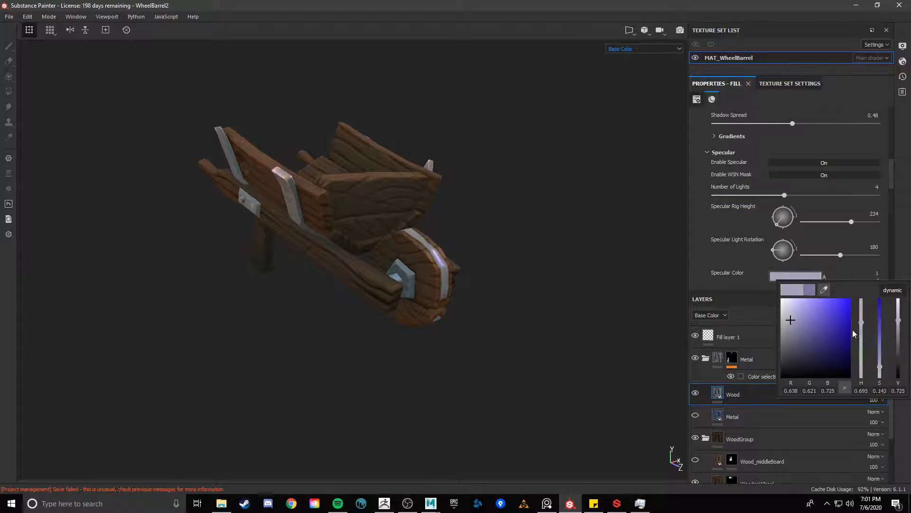
pyautogui.moveTo(861, 324); pyautogui.dragTo(862, 334)
pyautogui.keyDown('alt'); pyautogui.moveTo(532, 251); pyautogui.dragTo(612, 280); pyautogui.keyUp('alt')
# Step: Set the Wood copy's Specular Exponent to 6.93 and its Specular Intensity to 0.6
pyautogui.scroll(-2, 805, 270)
pyautogui.scroll(-1, 808, 258)
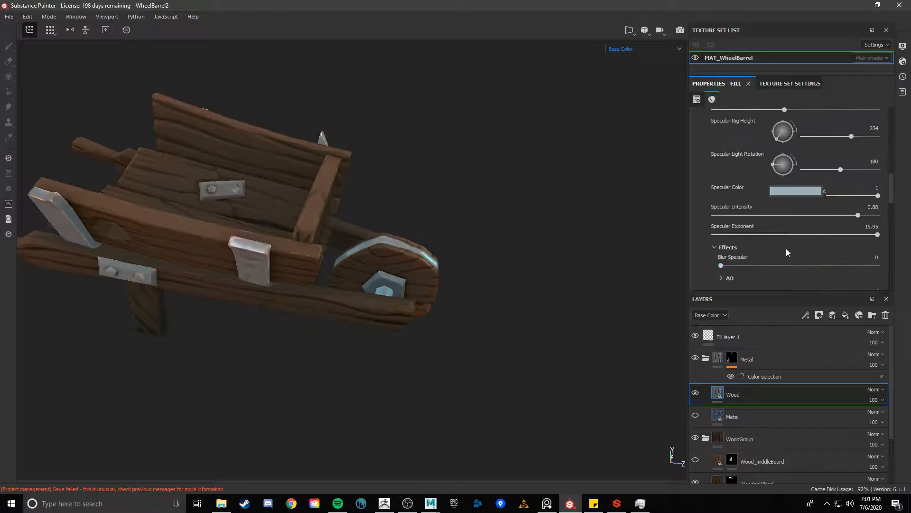
pyautogui.moveTo(859, 216); pyautogui.dragTo(813, 218)
pyautogui.moveTo(878, 235); pyautogui.dragTo(777, 241)
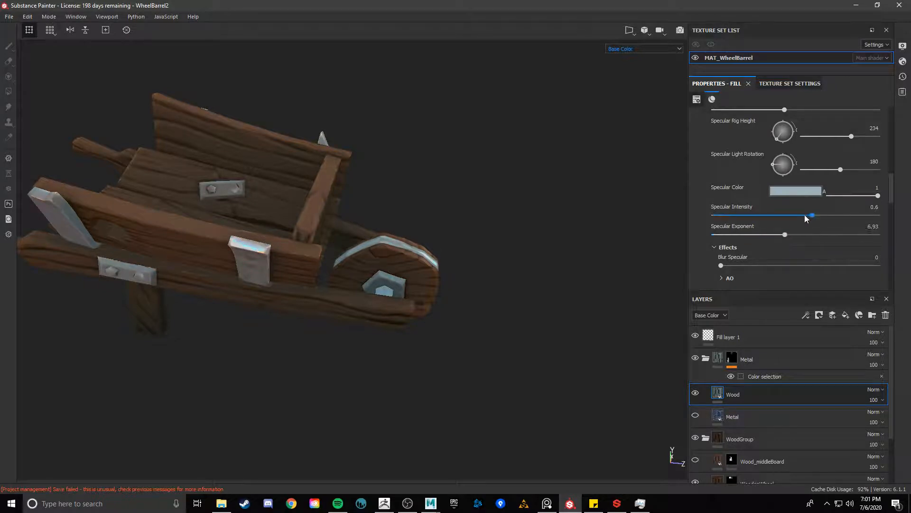
pyautogui.moveTo(811, 215); pyautogui.dragTo(831, 216)
pyautogui.keyDown('alt'); pyautogui.moveTo(484, 245); pyautogui.dragTo(392, 247); pyautogui.keyUp('alt')
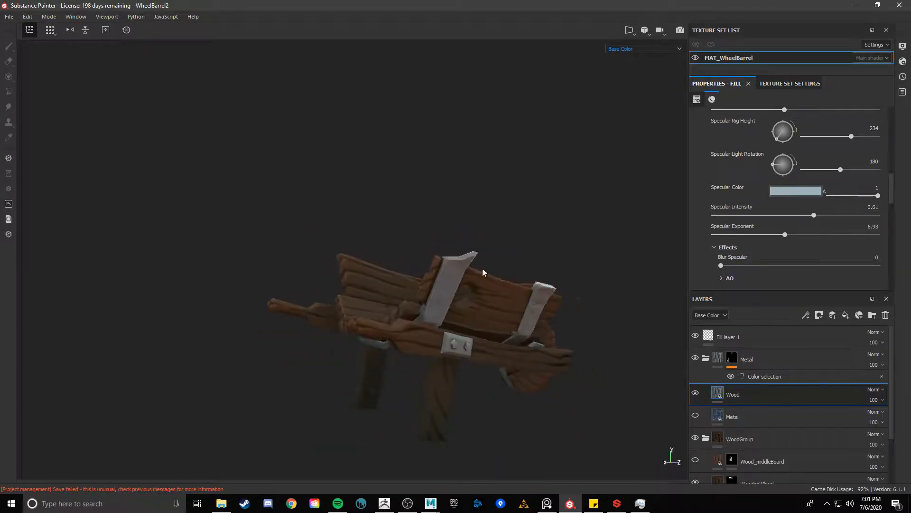
pyautogui.keyDown('alt'); pyautogui.moveTo(483, 272); pyautogui.dragTo(522, 271); pyautogui.keyUp('alt')
pyautogui.keyDown('alt'); pyautogui.moveTo(523, 271); pyautogui.dragTo(453, 225, button='middle'); pyautogui.keyUp('alt')
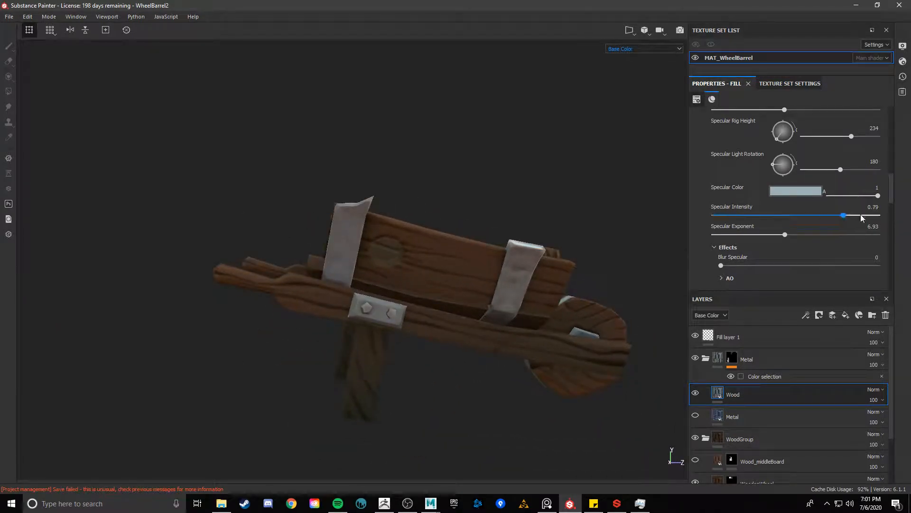
pyautogui.moveTo(877, 217); pyautogui.dragTo(811, 212)
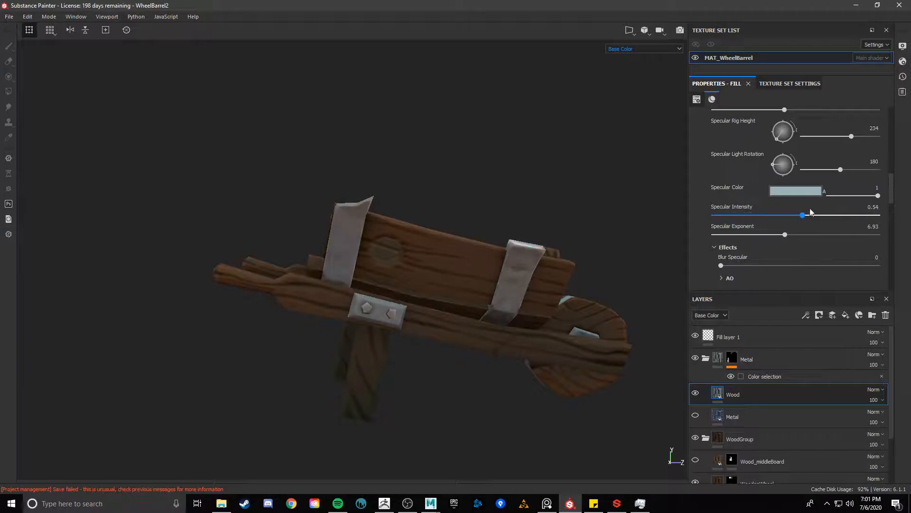
# Step: Try a bright blue for the Wood copy's Underlight Gradient Bottom color and check the wheelbarrow's underside
pyautogui.scroll(-5, 840, 235)
pyautogui.click(826, 192)
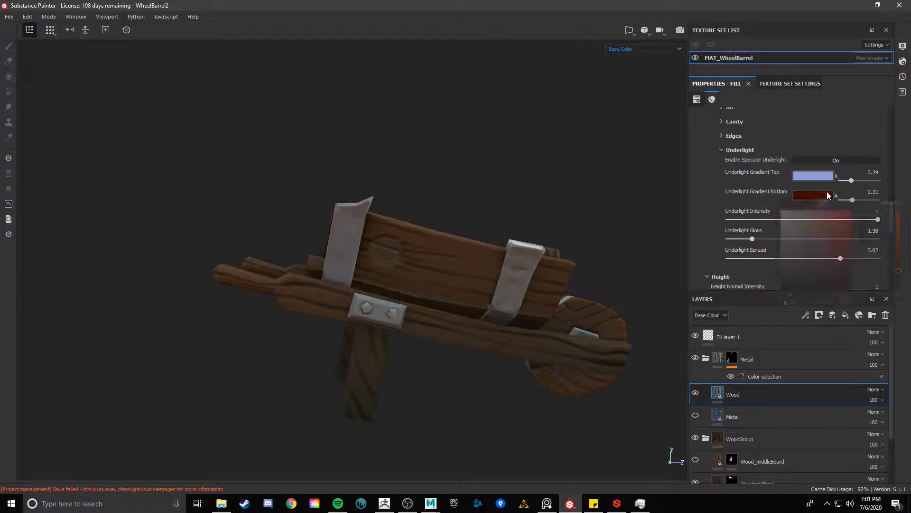
pyautogui.click(861, 245)
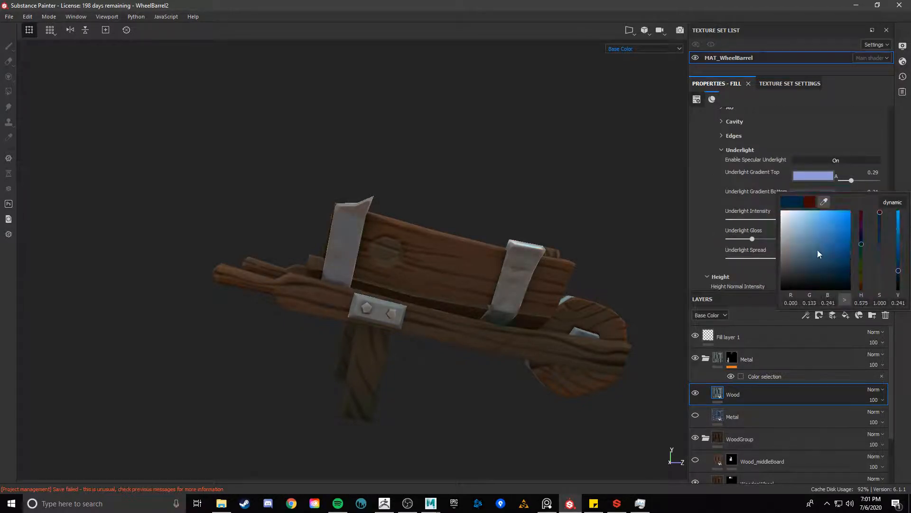
pyautogui.click(807, 265)
pyautogui.moveTo(808, 269); pyautogui.dragTo(842, 234)
pyautogui.keyDown('alt'); pyautogui.moveTo(499, 204); pyautogui.dragTo(317, 195); pyautogui.keyUp('alt')
pyautogui.keyDown('alt'); pyautogui.moveTo(317, 195); pyautogui.dragTo(259, 232, button='right'); pyautogui.keyUp('alt')
pyautogui.keyDown('alt'); pyautogui.moveTo(258, 232); pyautogui.dragTo(408, 227); pyautogui.keyUp('alt')
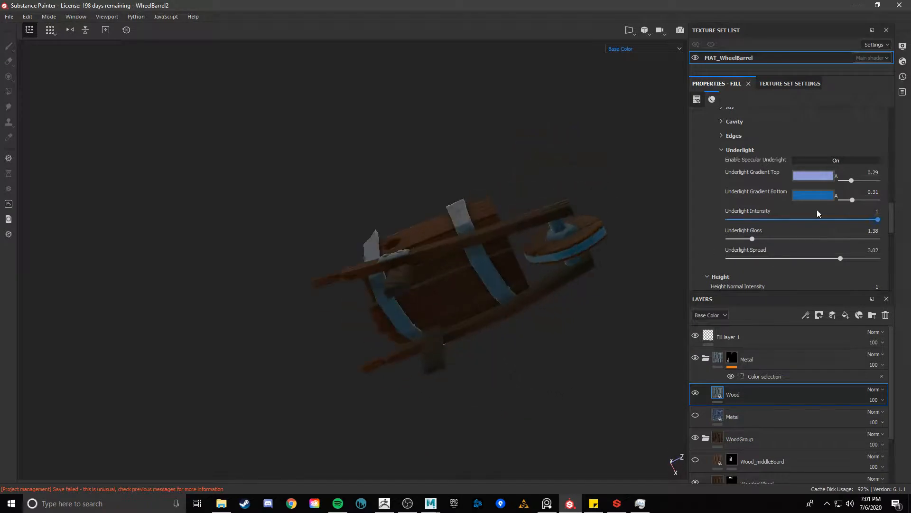
# Step: Set the Wood copy's Underlight Gradient Bottom color to a dark brown and check the metal from several sides
pyautogui.click(819, 196)
pyautogui.moveTo(823, 208); pyautogui.dragTo(499, 298)
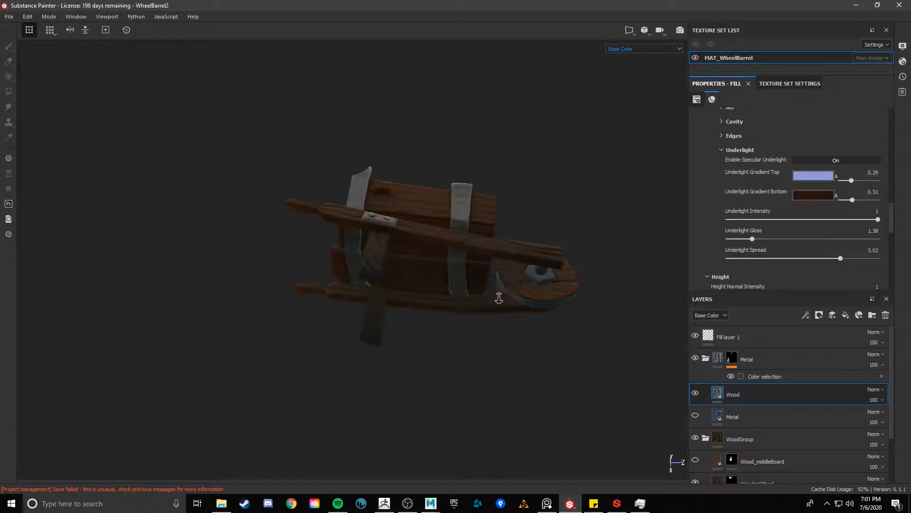
pyautogui.keyDown('alt'); pyautogui.moveTo(498, 298); pyautogui.dragTo(368, 281, button='right'); pyautogui.keyUp('alt')
pyautogui.keyDown('alt'); pyautogui.moveTo(369, 281); pyautogui.dragTo(396, 281); pyautogui.keyUp('alt')
pyautogui.click(811, 195)
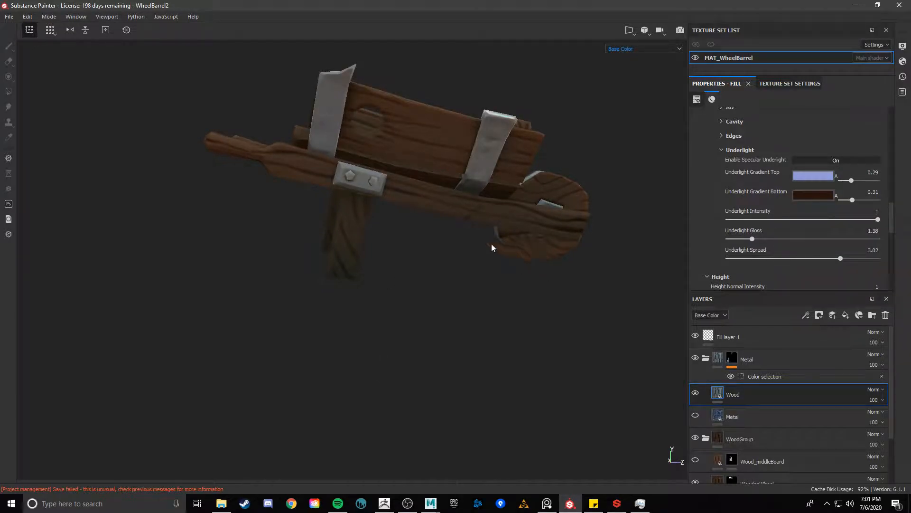
pyautogui.keyDown('alt'); pyautogui.moveTo(492, 252); pyautogui.dragTo(435, 341); pyautogui.keyUp('alt')
pyautogui.keyDown('alt'); pyautogui.moveTo(435, 342); pyautogui.dragTo(507, 368, button='right'); pyautogui.keyUp('alt')
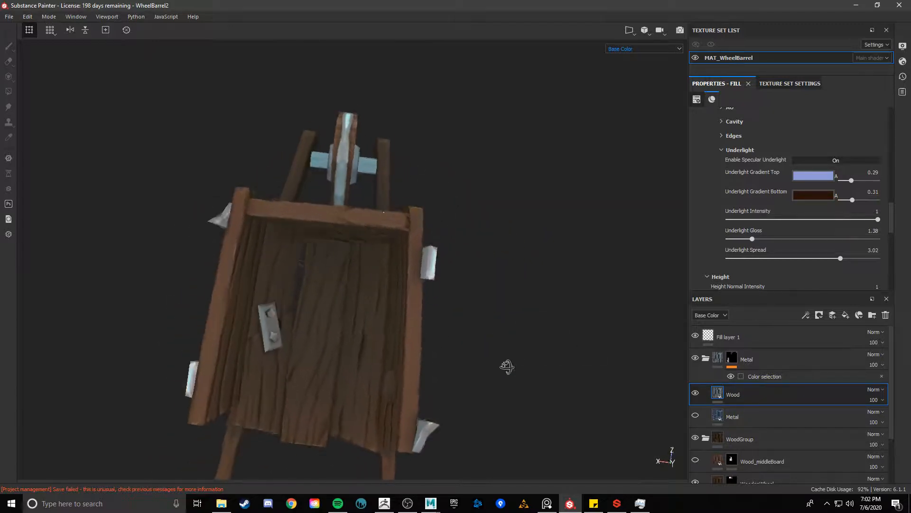
pyautogui.keyDown('alt'); pyautogui.moveTo(413, 233); pyautogui.dragTo(425, 318, button='middle'); pyautogui.keyUp('alt')
pyautogui.keyDown('alt'); pyautogui.moveTo(426, 318); pyautogui.dragTo(593, 285); pyautogui.keyUp('alt')
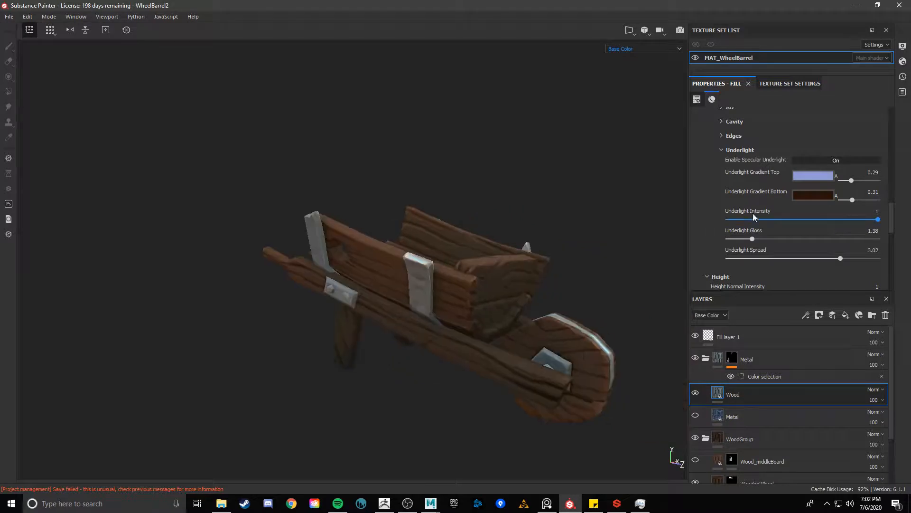
# Step: Tint the Diffuse Color of the Metal group's Wood copy to a pale cyan-grey, RGB 0.567, 0.626, 0.641
pyautogui.scroll(5, 772, 219)
pyautogui.scroll(3, 796, 215)
pyautogui.click(781, 169)
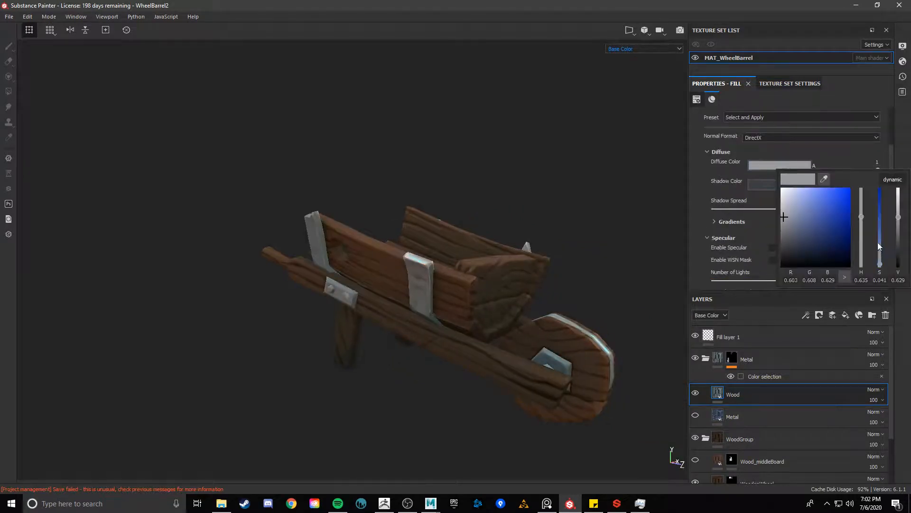
pyautogui.click(797, 216)
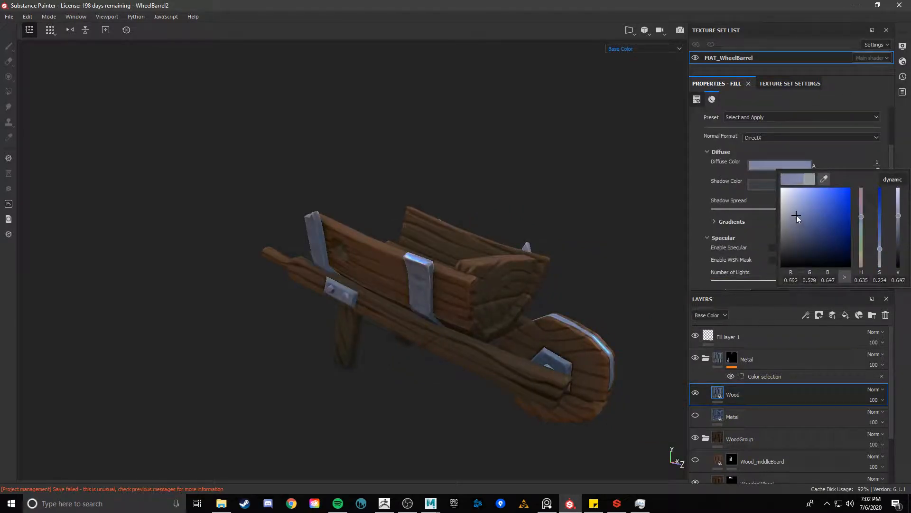
pyautogui.moveTo(792, 214); pyautogui.dragTo(789, 215)
pyautogui.click(862, 235)
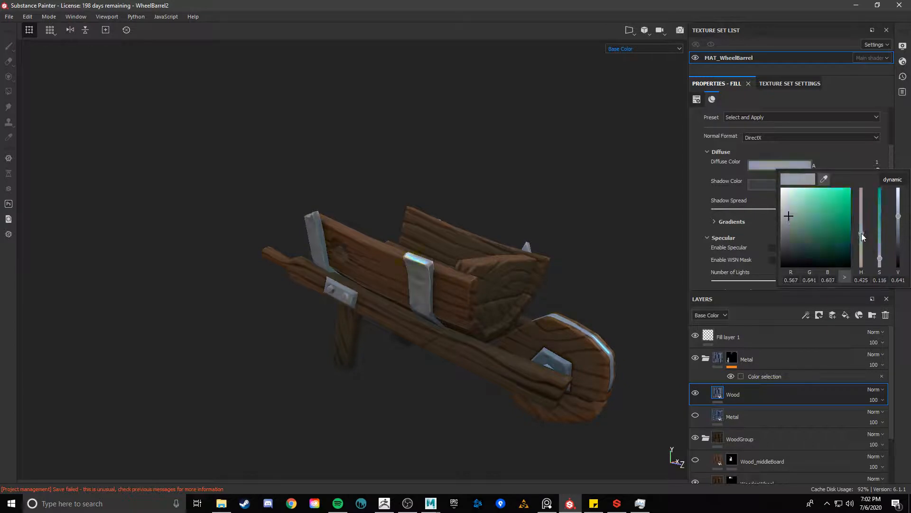
pyautogui.moveTo(862, 228); pyautogui.dragTo(860, 224)
pyautogui.keyDown('alt'); pyautogui.moveTo(522, 190); pyautogui.dragTo(309, 194); pyautogui.keyUp('alt')
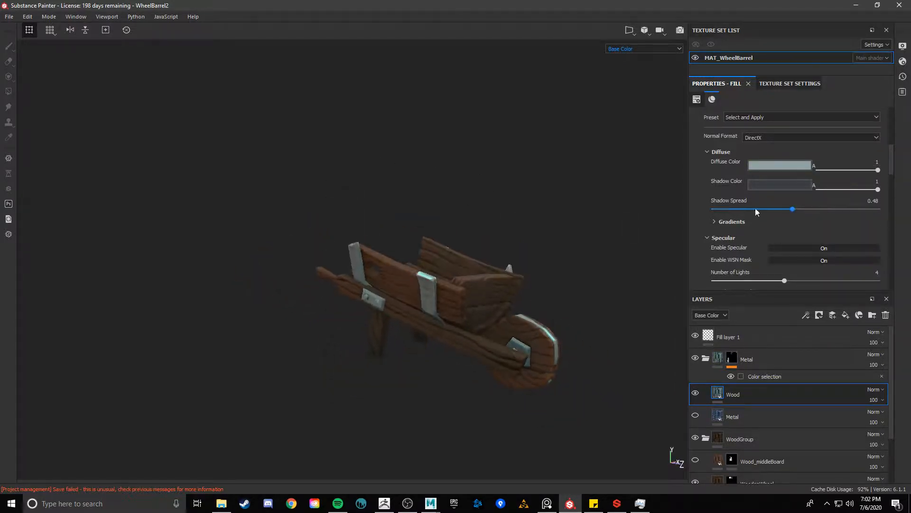
pyautogui.click(785, 183)
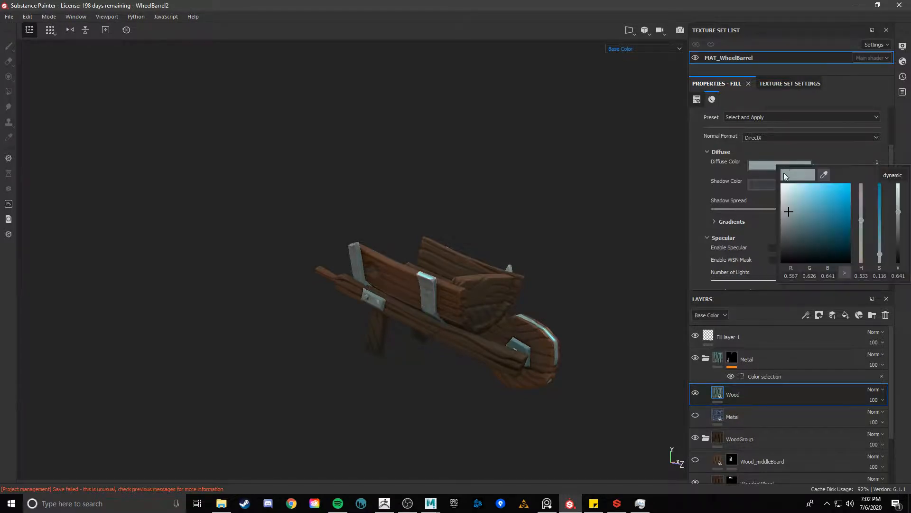
pyautogui.keyDown('alt'); pyautogui.moveTo(584, 257); pyautogui.dragTo(541, 251); pyautogui.keyUp('alt')
# Step: Set the Wood copy's Specular Color to a muted teal and its Specular Intensity to 0.52
pyautogui.scroll(-3, 810, 209)
pyautogui.scroll(-5, 799, 225)
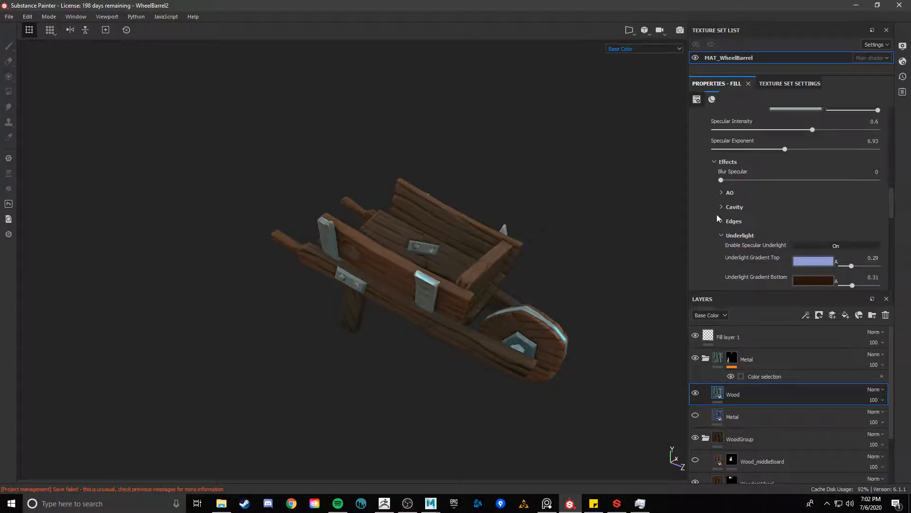
pyautogui.scroll(2, 750, 192)
pyautogui.moveTo(768, 187)
pyautogui.mouseDown()
pyautogui.moveTo(840, 201)
pyautogui.moveTo(806, 204)
pyautogui.mouseUp()
pyautogui.click(801, 164)
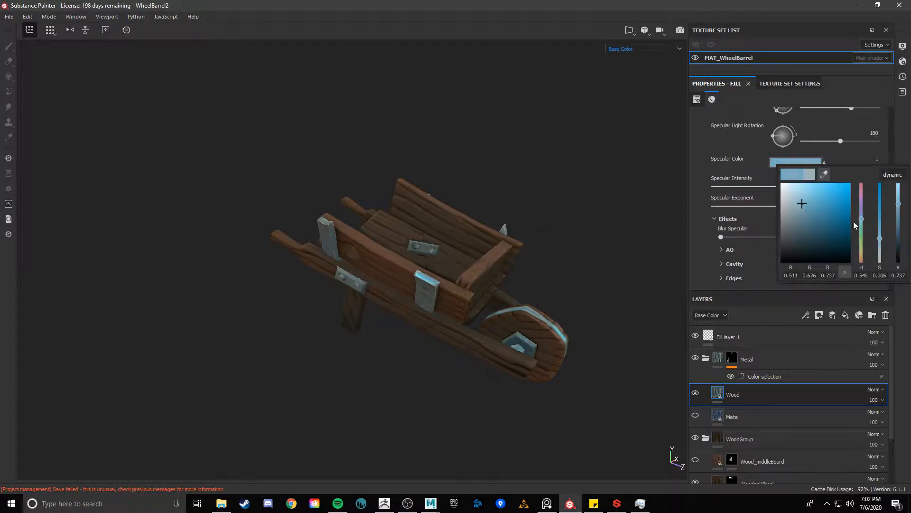
pyautogui.moveTo(859, 222); pyautogui.dragTo(863, 225)
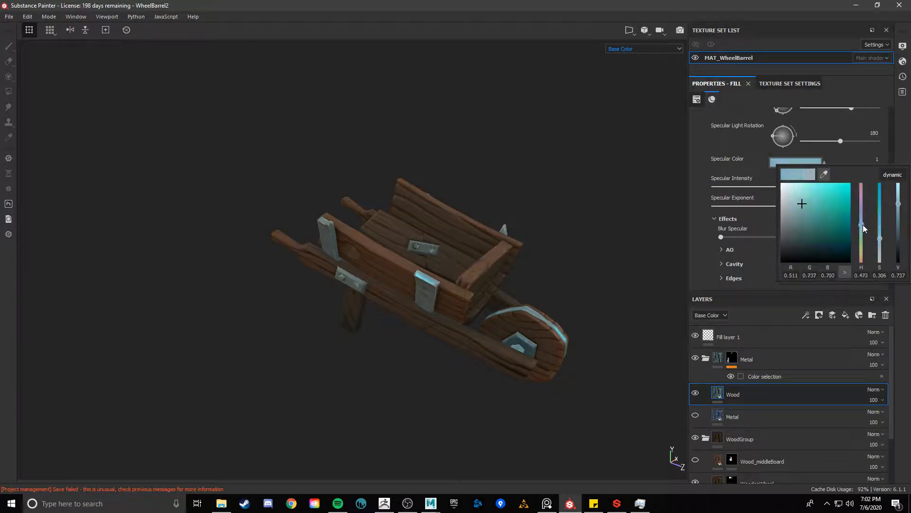
pyautogui.keyDown('alt'); pyautogui.moveTo(508, 232); pyautogui.dragTo(372, 185); pyautogui.keyUp('alt')
pyautogui.keyDown('alt'); pyautogui.moveTo(372, 185); pyautogui.dragTo(648, 238, button='right'); pyautogui.keyUp('alt')
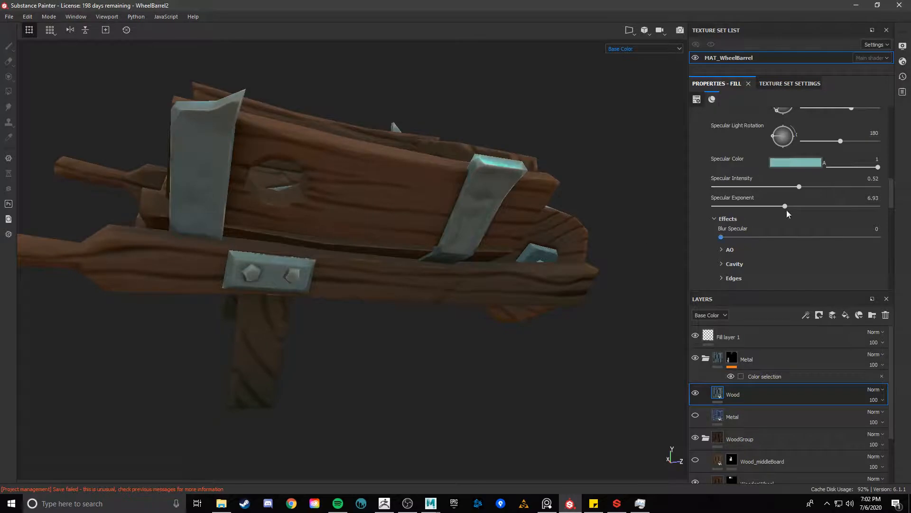
# Step: Set the Wood copy's Specular Rig Height to 323, Number of Lights to 2 and Specular Light Rotation to 325
pyautogui.moveTo(802, 139); pyautogui.dragTo(801, 140)
pyautogui.keyDown('alt'); pyautogui.moveTo(569, 280); pyautogui.dragTo(524, 264); pyautogui.keyUp('alt')
pyautogui.moveTo(775, 138); pyautogui.dragTo(797, 130)
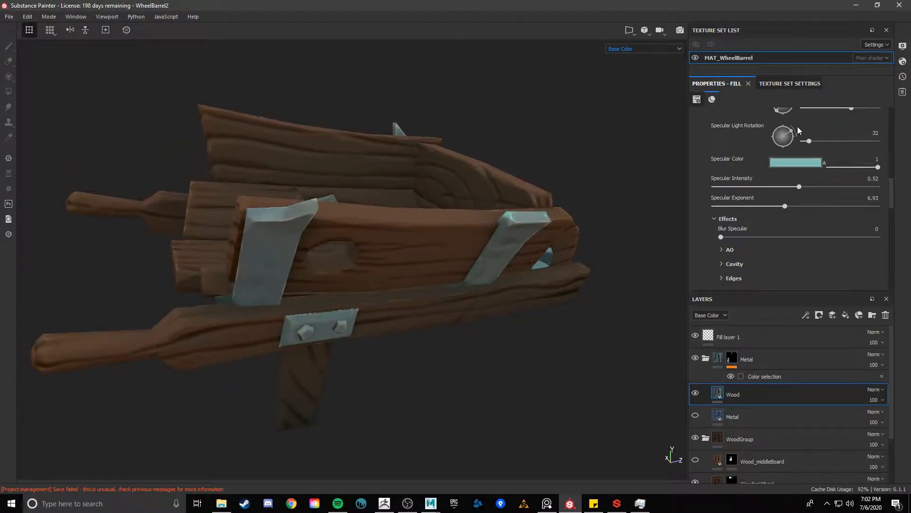
pyautogui.scroll(2, 778, 161)
pyautogui.moveTo(783, 158); pyautogui.dragTo(748, 215)
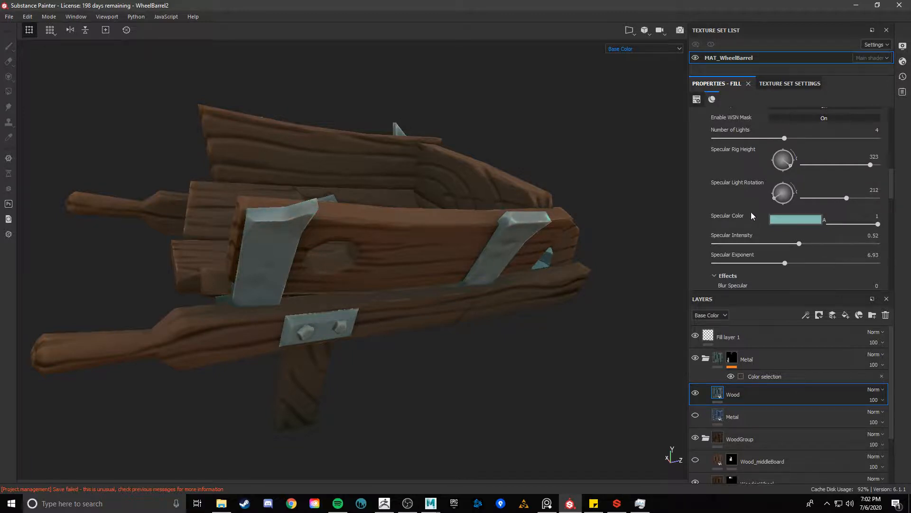
pyautogui.click(737, 138)
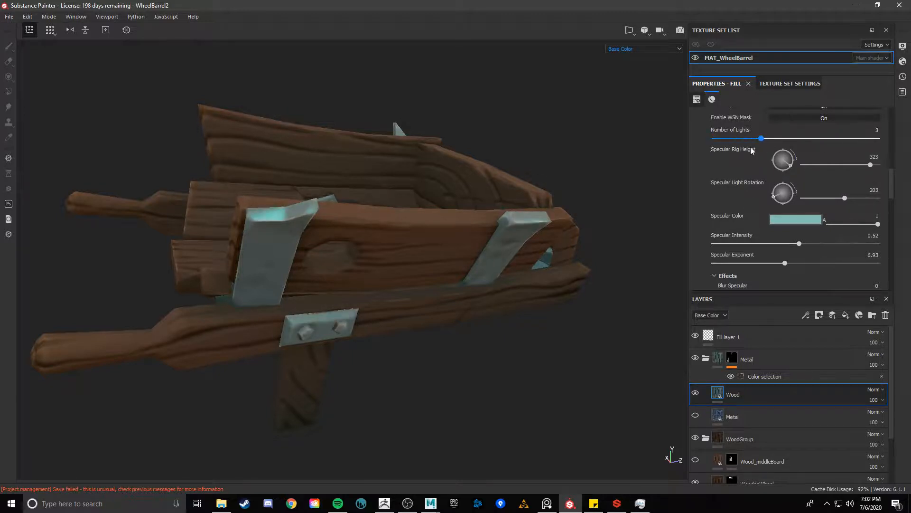
pyautogui.moveTo(789, 193); pyautogui.dragTo(797, 204)
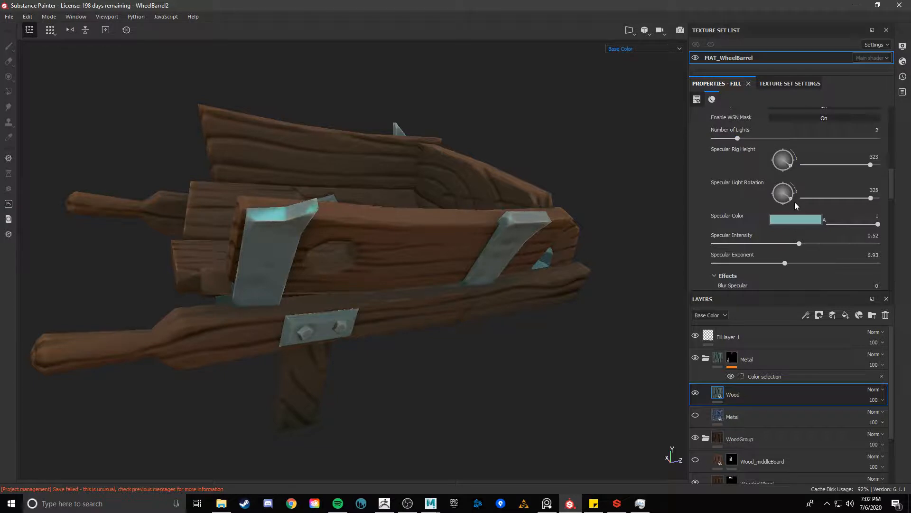
# Step: Examine the specular highlights on the wheelbarrow's metal bands and wheel rim from above, behind and the front
pyautogui.keyDown('alt'); pyautogui.moveTo(484, 157); pyautogui.dragTo(420, 319); pyautogui.keyUp('alt')
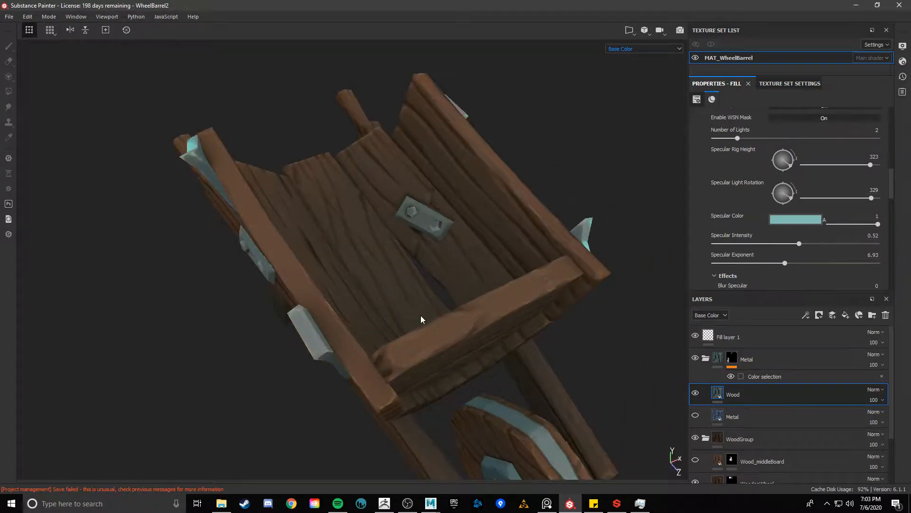
pyautogui.keyDown('alt'); pyautogui.moveTo(421, 315); pyautogui.dragTo(460, 329); pyautogui.keyUp('alt')
pyautogui.moveTo(425, 290)
pyautogui.keyDown('alt'); pyautogui.mouseDown()
pyautogui.moveTo(440, 317)
pyautogui.moveTo(456, 311)
pyautogui.moveTo(460, 266)
pyautogui.moveTo(493, 394)
pyautogui.moveTo(273, 287)
pyautogui.moveTo(433, 252)
pyautogui.moveTo(334, 321)
pyautogui.moveTo(391, 287)
pyautogui.moveTo(427, 308)
pyautogui.mouseUp(); pyautogui.keyUp('alt')
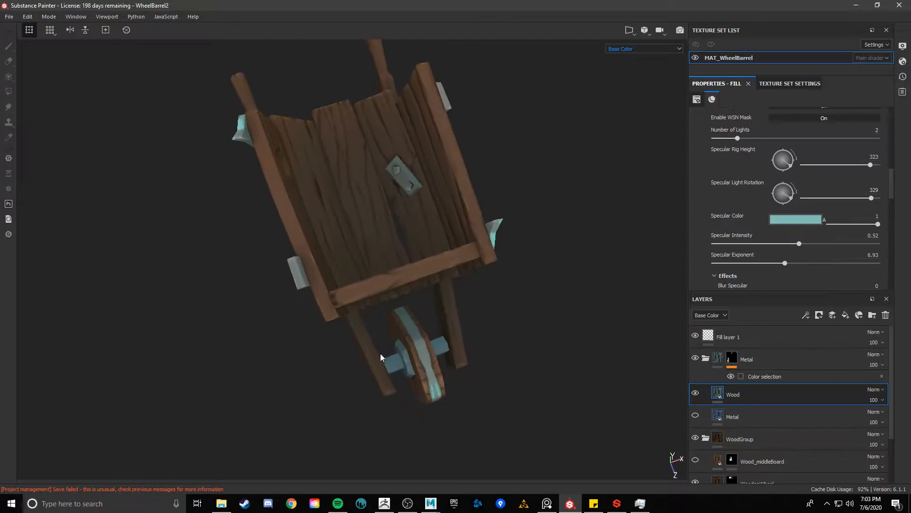
pyautogui.scroll(3, 427, 308)
pyautogui.keyDown('alt'); pyautogui.moveTo(427, 309); pyautogui.dragTo(445, 334, button='middle'); pyautogui.keyUp('alt')
pyautogui.scroll(-3, 445, 333)
pyautogui.keyDown('alt'); pyautogui.moveTo(446, 334); pyautogui.dragTo(288, 264); pyautogui.keyUp('alt')
pyautogui.keyDown('alt'); pyautogui.moveTo(417, 271); pyautogui.dragTo(535, 273); pyautogui.keyUp('alt')
pyautogui.scroll(-3, 535, 273)
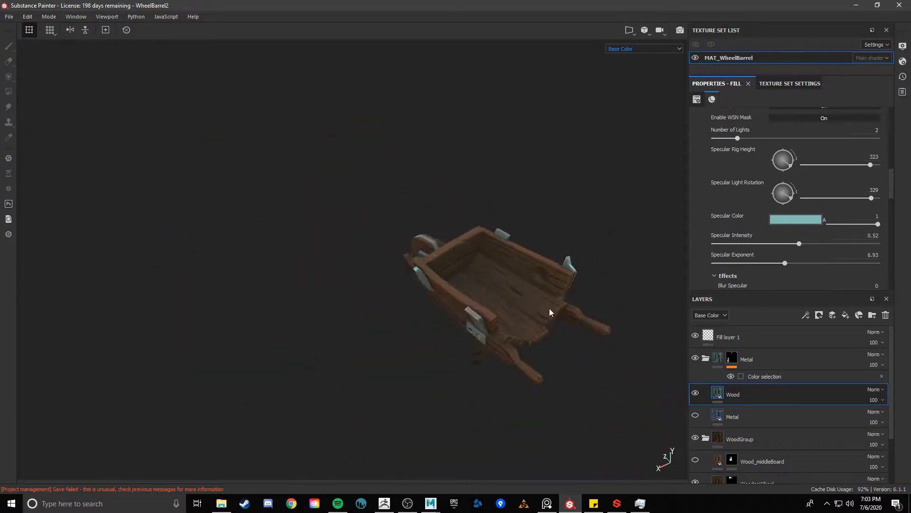
pyautogui.keyDown('alt'); pyautogui.moveTo(549, 312); pyautogui.dragTo(460, 378); pyautogui.keyUp('alt')
pyautogui.scroll(5, 521, 228)
pyautogui.scroll(-5, 464, 322)
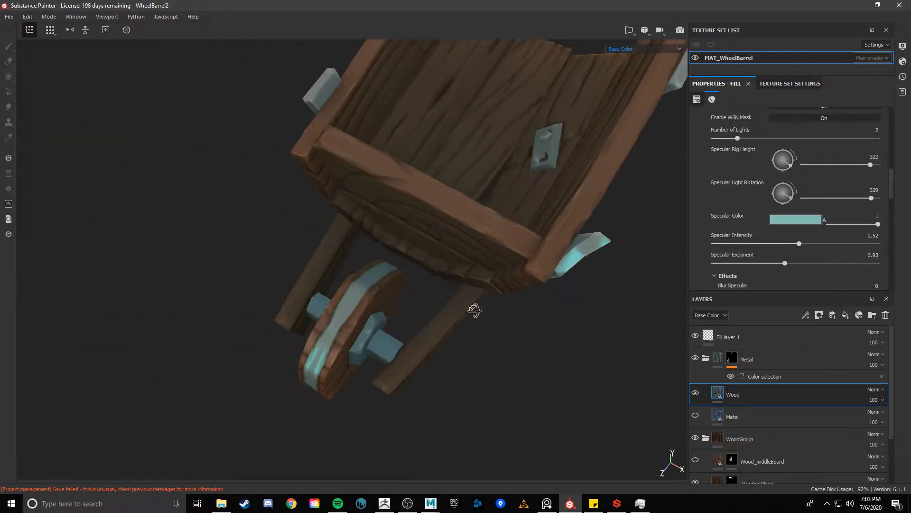
pyautogui.keyDown('alt'); pyautogui.moveTo(472, 309); pyautogui.dragTo(539, 230); pyautogui.keyUp('alt')
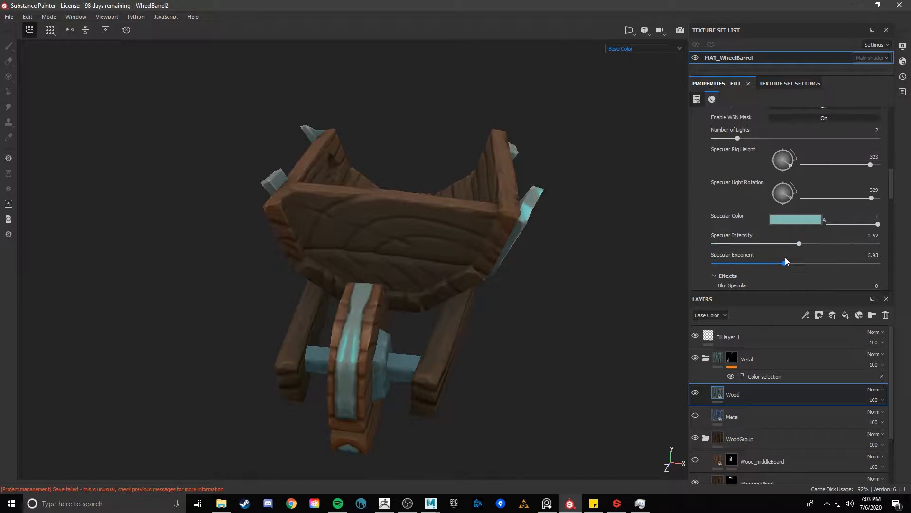
# Step: Undo the Wood copy's recent changes to Specular Color, Number of Lights, Specular Rig Height and Specular Light Rotation
pyautogui.hotkey('ctrl', 'z')
pyautogui.hotkey('ctrl', 'z')
pyautogui.hotkey('ctrl', 'z')
pyautogui.hotkey('ctrl', 'z')
pyautogui.hotkey('ctrl', 'z')
pyautogui.hotkey('ctrl', 'z')
pyautogui.hotkey('ctrl', 'z')
pyautogui.hotkey('ctrl', 'z')
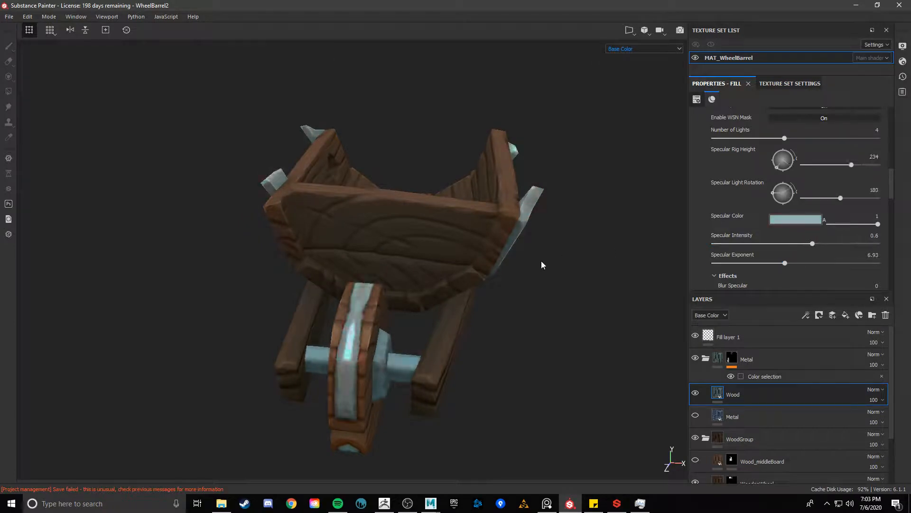
pyautogui.hotkey('ctrl', 'z')
pyautogui.hotkey('ctrl', 'z')
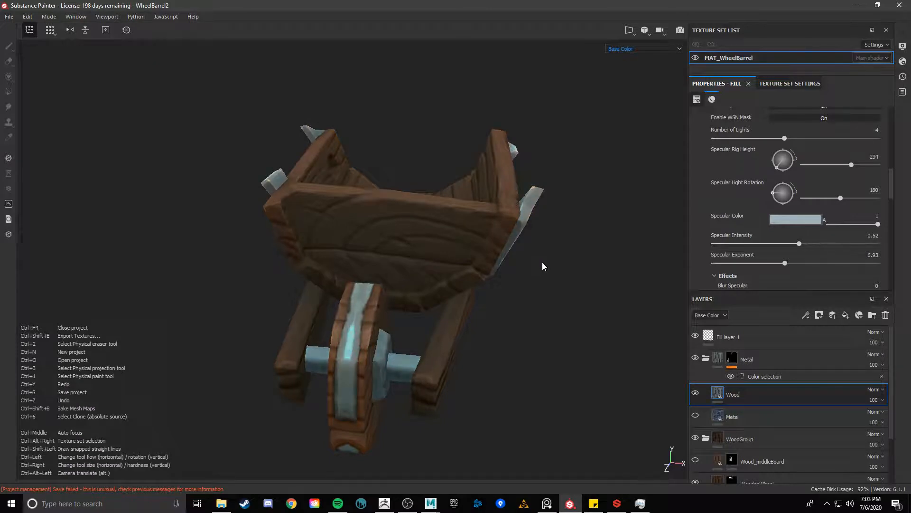
# Step: Set the Wood copy's Specular Intensity to 1 and its Specular Exponent to 5.12
pyautogui.keyDown('alt'); pyautogui.moveTo(549, 267); pyautogui.dragTo(661, 300); pyautogui.keyUp('alt')
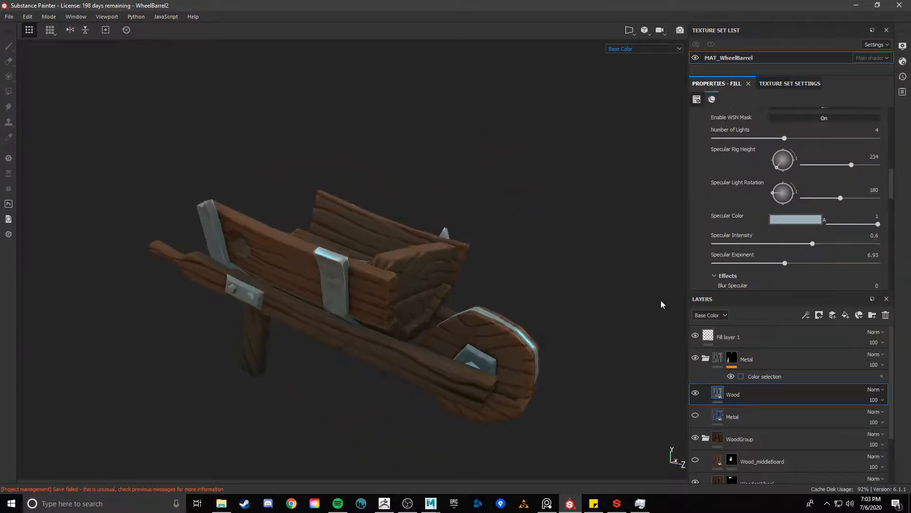
pyautogui.moveTo(852, 244); pyautogui.dragTo(881, 244)
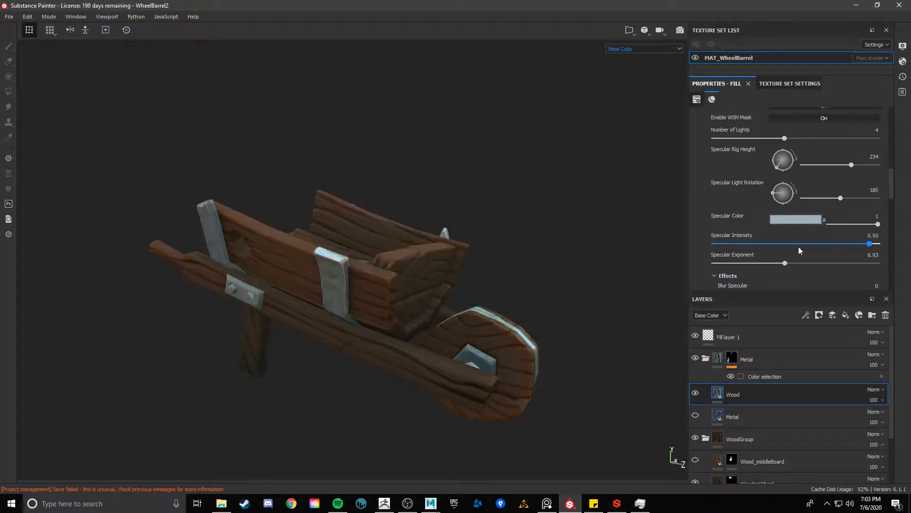
pyautogui.moveTo(788, 266)
pyautogui.mouseDown()
pyautogui.moveTo(667, 264)
pyautogui.moveTo(826, 264)
pyautogui.moveTo(725, 265)
pyautogui.moveTo(766, 265)
pyautogui.mouseUp()
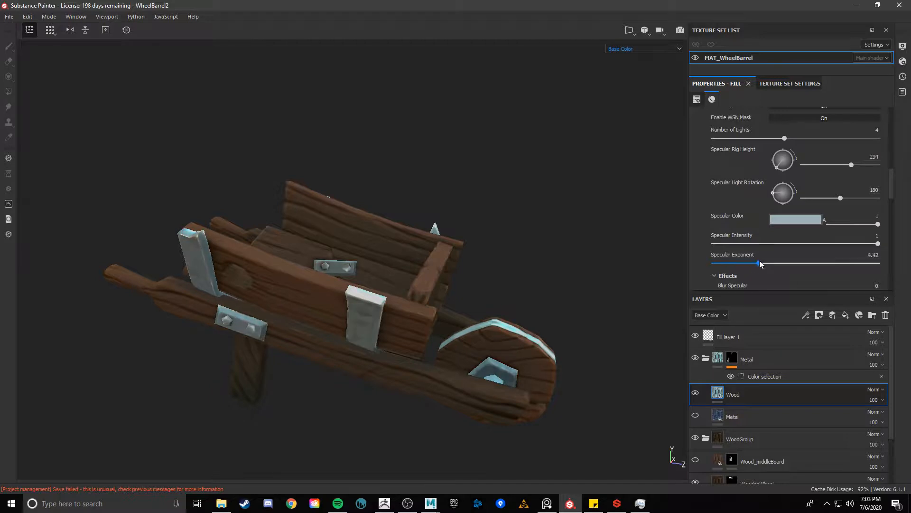
# Step: Set the specular Edge Color of the Metal group's Wood copy to a periwinkle blue, RGB 0.487, 0.519, 0.695
pyautogui.scroll(-3, 775, 257)
pyautogui.click(734, 221)
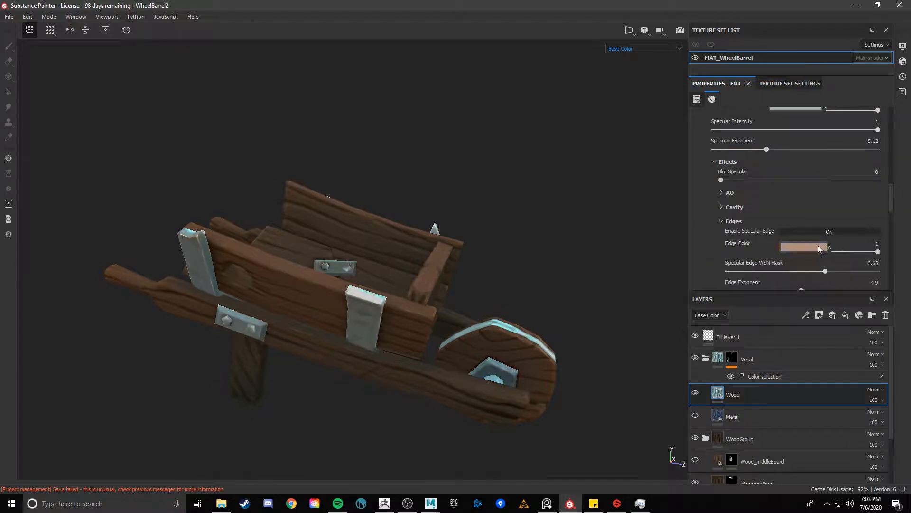
pyautogui.click(807, 245)
pyautogui.moveTo(862, 311); pyautogui.dragTo(864, 298)
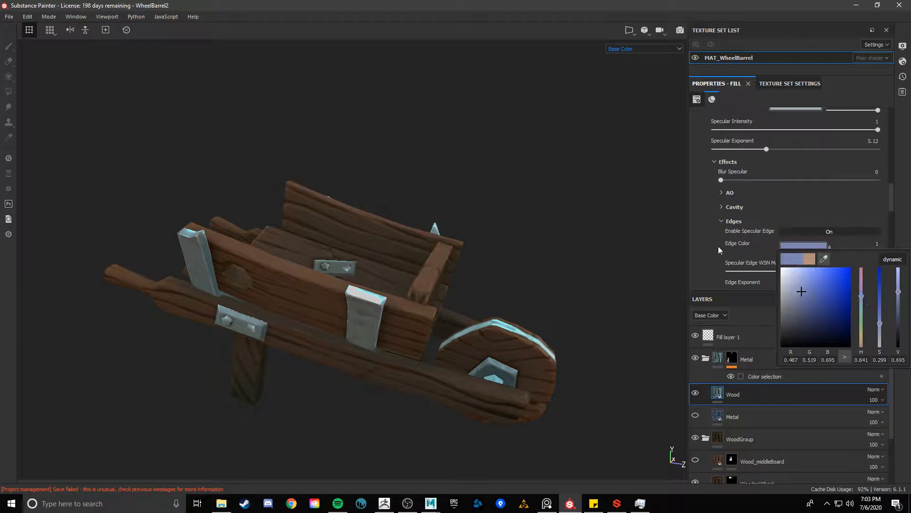
# Step: Set the Wood copy's Specular Edge WSN Mask to 0.19 and Edge Exponent to 3.79, checking the edges on the metal bands
pyautogui.scroll(-2, 714, 230)
pyautogui.moveTo(593, 223)
pyautogui.keyDown('alt'); pyautogui.mouseDown()
pyautogui.moveTo(514, 215)
pyautogui.moveTo(604, 226)
pyautogui.mouseUp(); pyautogui.keyUp('alt')
pyautogui.moveTo(862, 233)
pyautogui.mouseDown()
pyautogui.moveTo(754, 234)
pyautogui.moveTo(719, 248)
pyautogui.moveTo(819, 252)
pyautogui.moveTo(764, 250)
pyautogui.mouseUp()
pyautogui.keyDown('alt'); pyautogui.moveTo(481, 225); pyautogui.dragTo(420, 223); pyautogui.keyUp('alt')
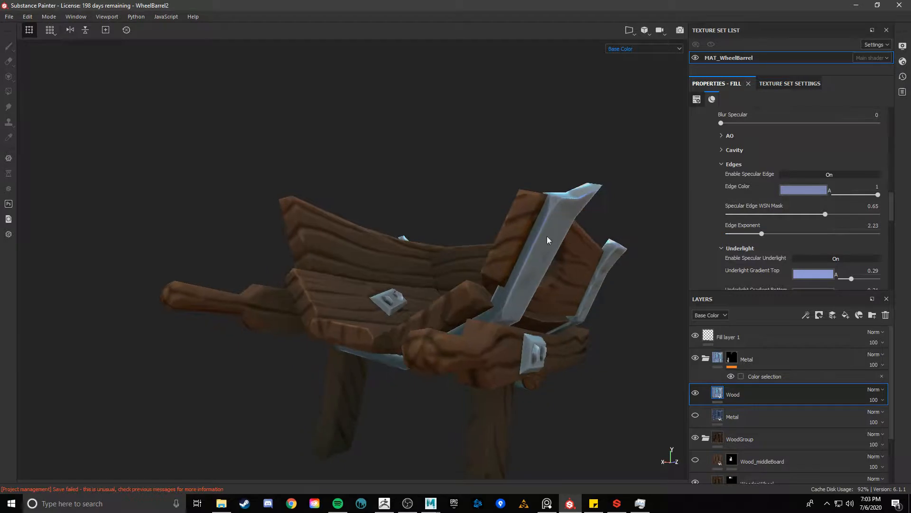
pyautogui.keyDown('alt'); pyautogui.moveTo(547, 237); pyautogui.dragTo(718, 200, button='right'); pyautogui.keyUp('alt')
pyautogui.click(781, 214)
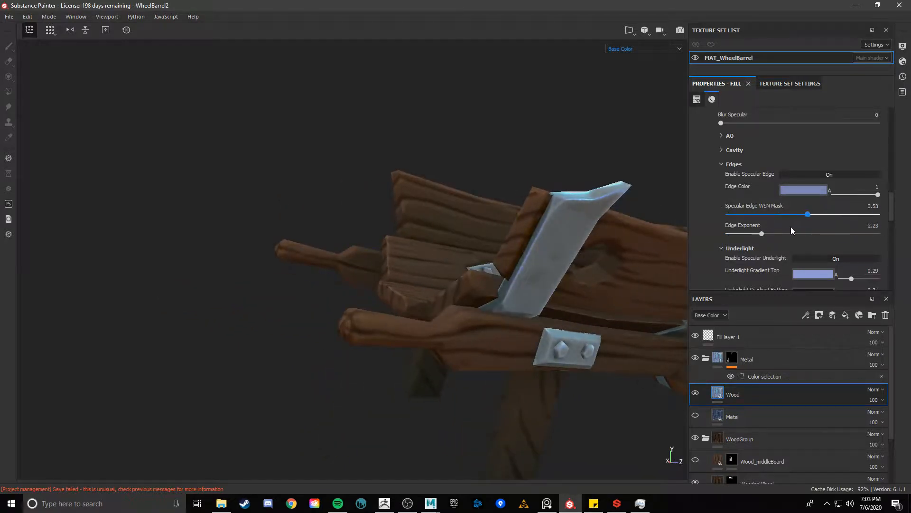
pyautogui.moveTo(777, 233)
pyautogui.mouseDown()
pyautogui.moveTo(736, 235)
pyautogui.moveTo(764, 234)
pyautogui.mouseUp()
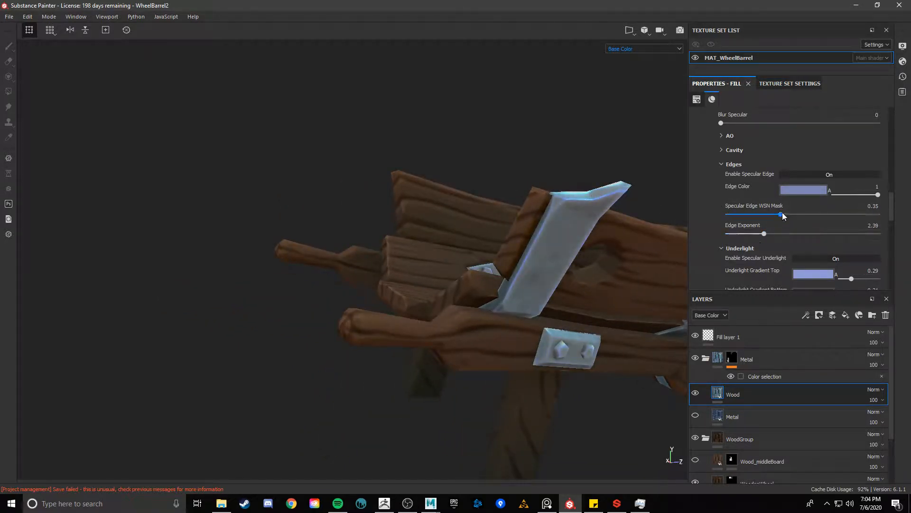
pyautogui.moveTo(828, 214); pyautogui.dragTo(785, 233)
pyautogui.keyDown('alt'); pyautogui.moveTo(418, 171); pyautogui.dragTo(321, 207); pyautogui.keyUp('alt')
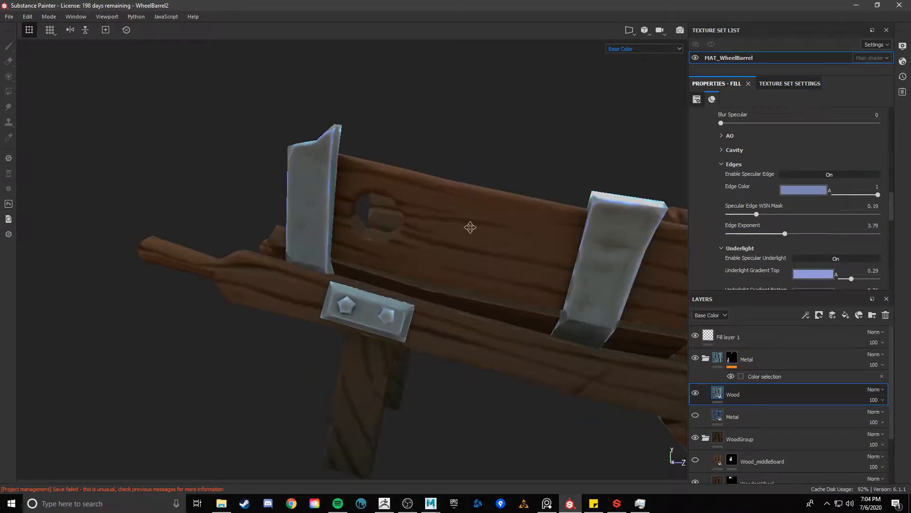
pyautogui.keyDown('alt'); pyautogui.moveTo(470, 227); pyautogui.dragTo(507, 254); pyautogui.keyUp('alt')
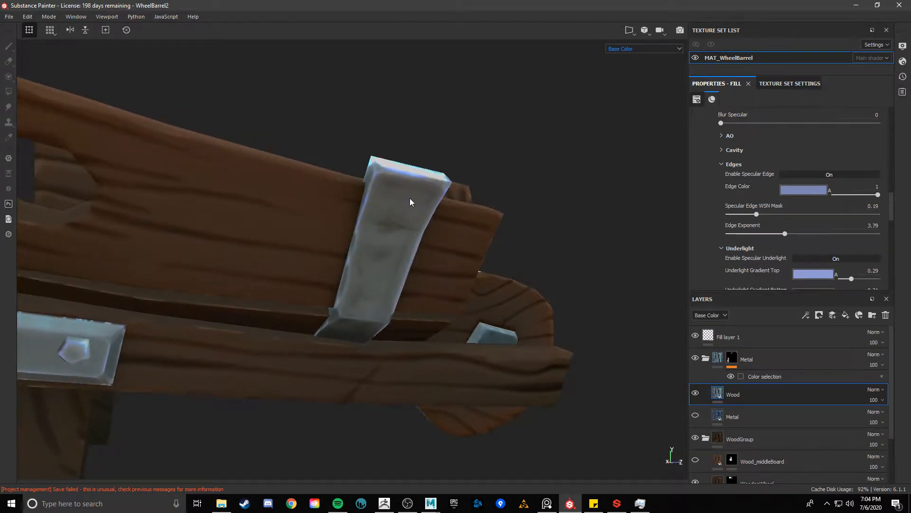
pyautogui.keyDown('alt'); pyautogui.moveTo(409, 198); pyautogui.dragTo(428, 186); pyautogui.keyUp('alt')
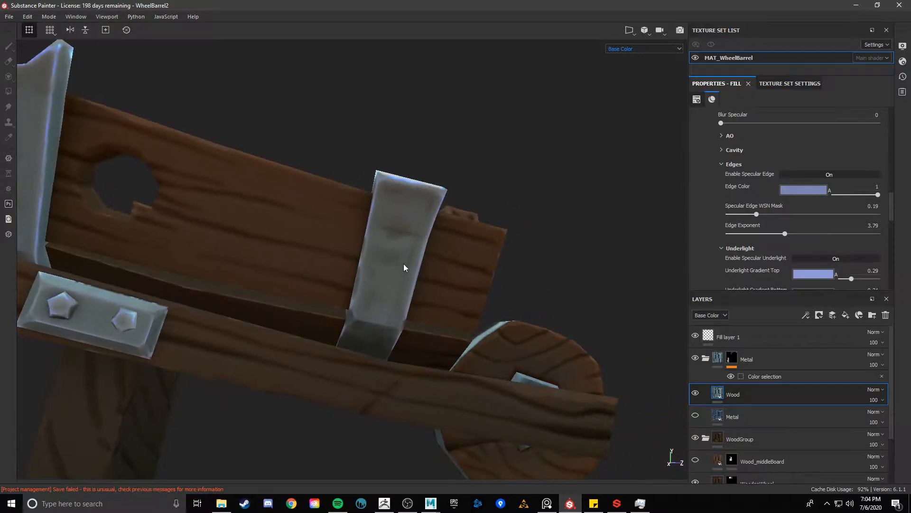
# Step: Match the Wood copy's Specular Color to its periwinkle Edge Color by sampling that swatch
pyautogui.keyDown('alt'); pyautogui.moveTo(372, 285); pyautogui.dragTo(527, 288); pyautogui.keyUp('alt')
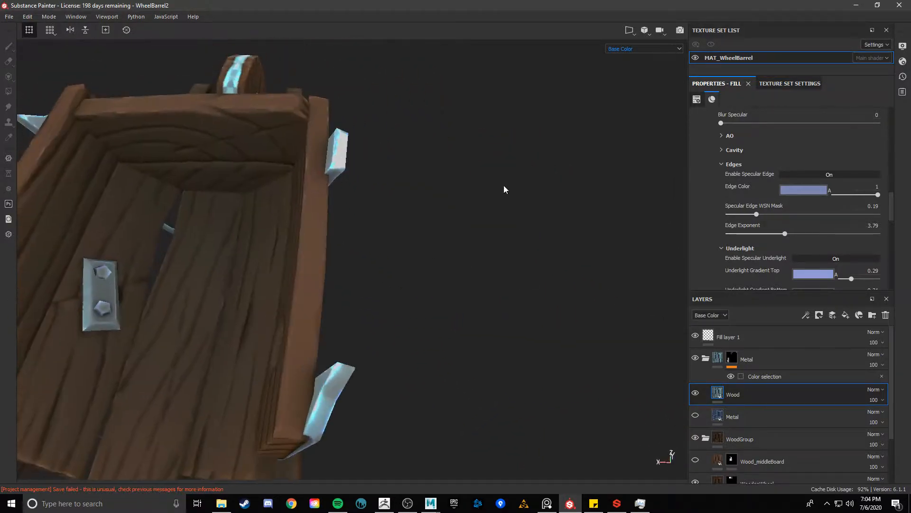
pyautogui.scroll(4, 796, 192)
pyautogui.click(809, 164)
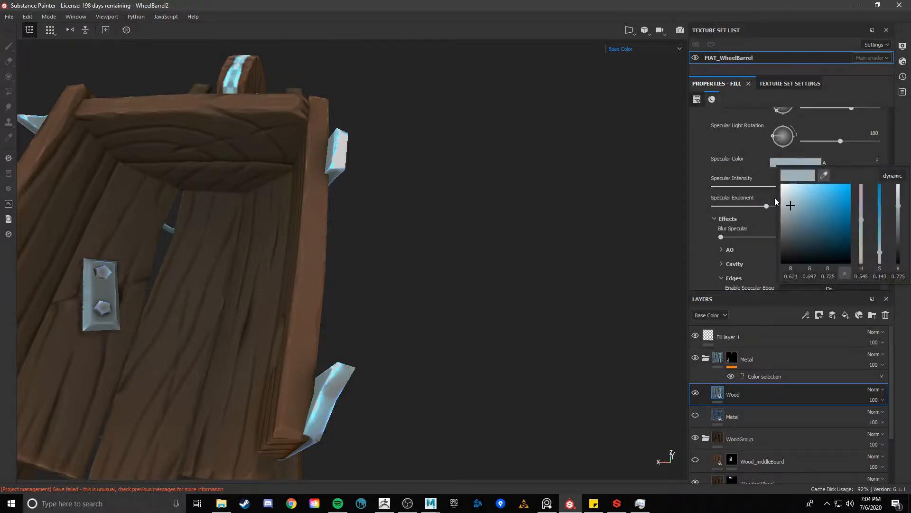
pyautogui.click(706, 176)
pyautogui.scroll(-1, 706, 176)
pyautogui.click(807, 135)
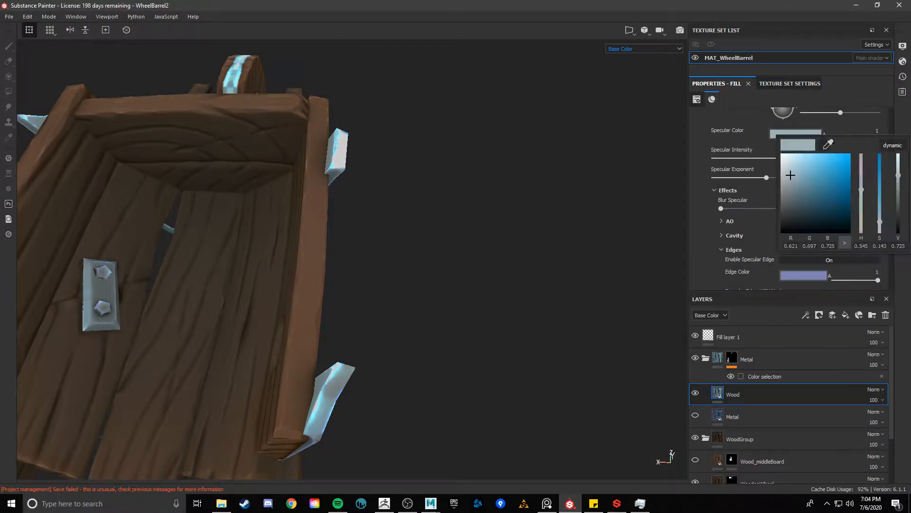
pyautogui.moveTo(824, 144); pyautogui.dragTo(811, 274)
pyautogui.click(455, 222)
pyautogui.keyDown('alt'); pyautogui.moveTo(456, 222); pyautogui.dragTo(484, 204); pyautogui.keyUp('alt')
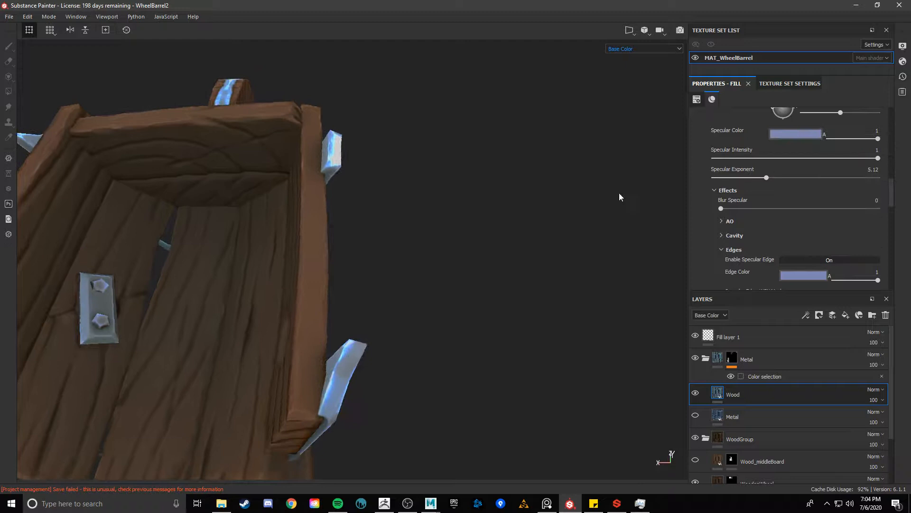
# Step: Lower the Wood copy's Specular Intensity to 0.56
pyautogui.click(811, 136)
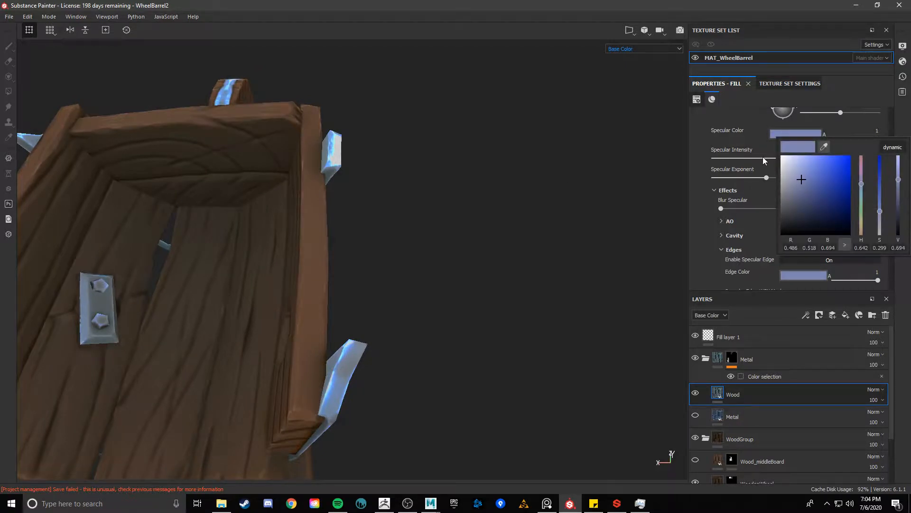
pyautogui.moveTo(763, 157); pyautogui.dragTo(806, 161)
pyautogui.scroll(4, 796, 208)
pyautogui.scroll(2, 797, 210)
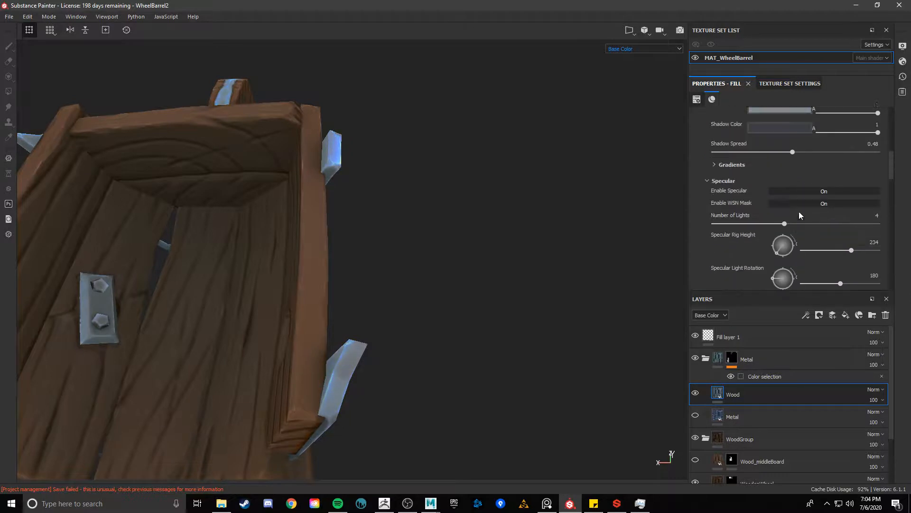
pyautogui.scroll(-1, 799, 212)
pyautogui.scroll(4, 799, 212)
pyautogui.scroll(-3, 799, 212)
pyautogui.scroll(-4, 799, 211)
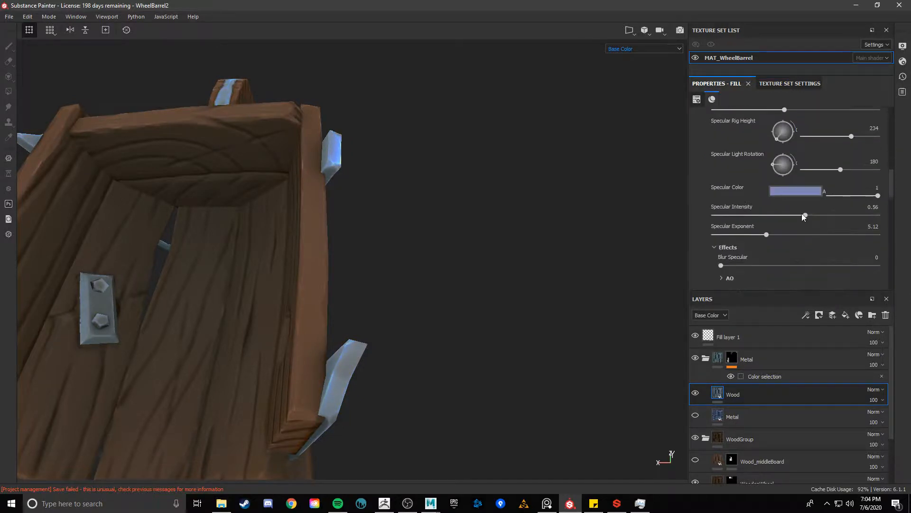
# Step: Try lower and higher Specular Exponent values on the Wood copy, undoing each change
pyautogui.moveTo(774, 233); pyautogui.dragTo(666, 235)
pyautogui.hotkey('ctrl', 'z')
pyautogui.keyDown('alt'); pyautogui.moveTo(569, 248); pyautogui.dragTo(433, 230); pyautogui.keyUp('alt')
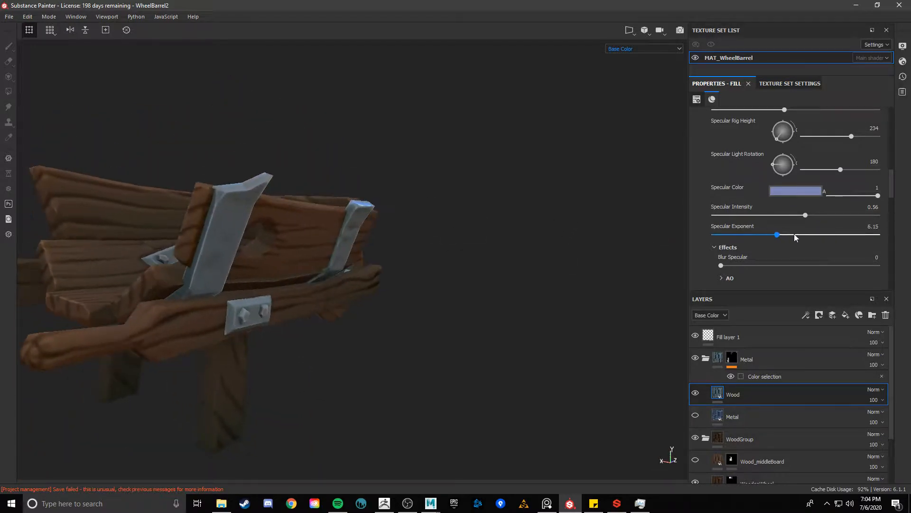
pyautogui.moveTo(793, 233); pyautogui.dragTo(783, 234)
pyautogui.hotkey('ctrl', 'z')
# Step: Set the Wood copy's Specular Intensity to 0.82 and inspect the metal from below, above and the sides
pyautogui.moveTo(867, 214); pyautogui.dragTo(843, 221)
pyautogui.scroll(-5, 336, 218)
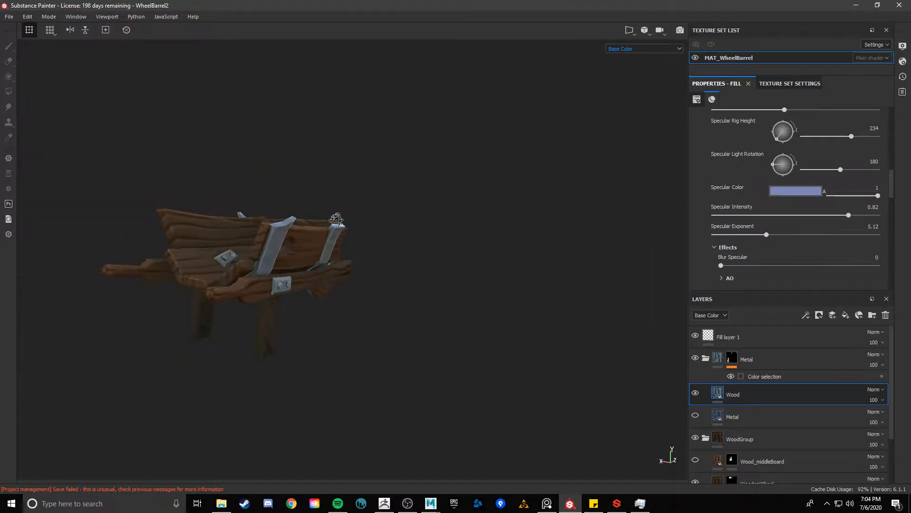
pyautogui.keyDown('alt'); pyautogui.moveTo(335, 218); pyautogui.dragTo(425, 258); pyautogui.keyUp('alt')
pyautogui.keyDown('alt'); pyautogui.moveTo(384, 224); pyautogui.dragTo(320, 193); pyautogui.keyUp('alt')
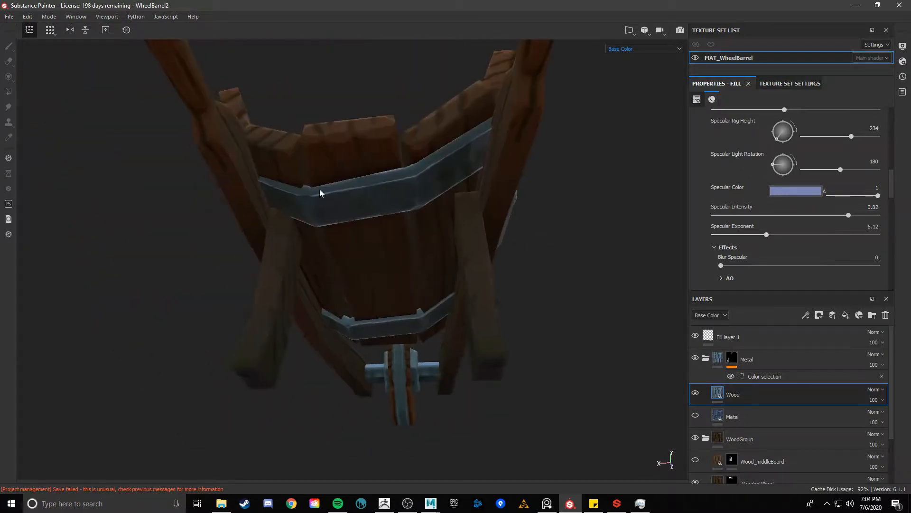
pyautogui.keyDown('alt'); pyautogui.moveTo(438, 184); pyautogui.dragTo(332, 254); pyautogui.keyUp('alt')
pyautogui.scroll(3, 333, 254)
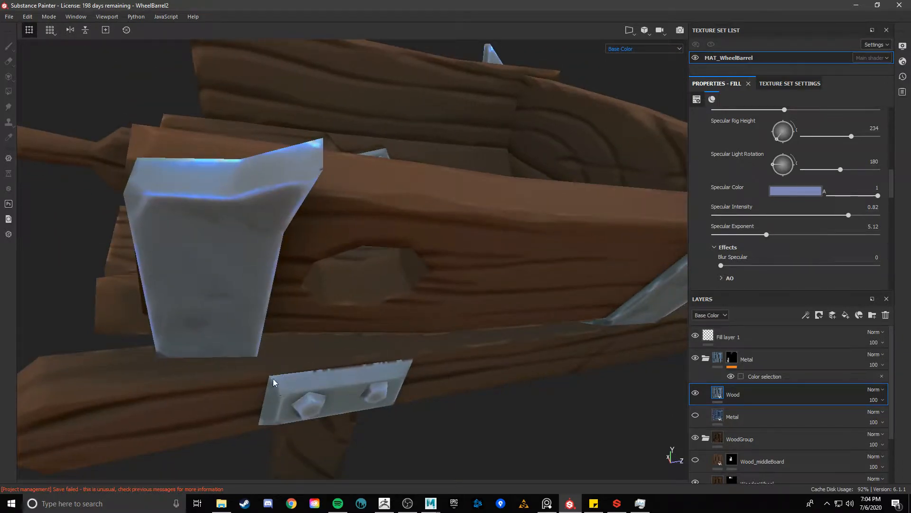
pyautogui.keyDown('alt'); pyautogui.moveTo(417, 158); pyautogui.dragTo(434, 379); pyautogui.keyUp('alt')
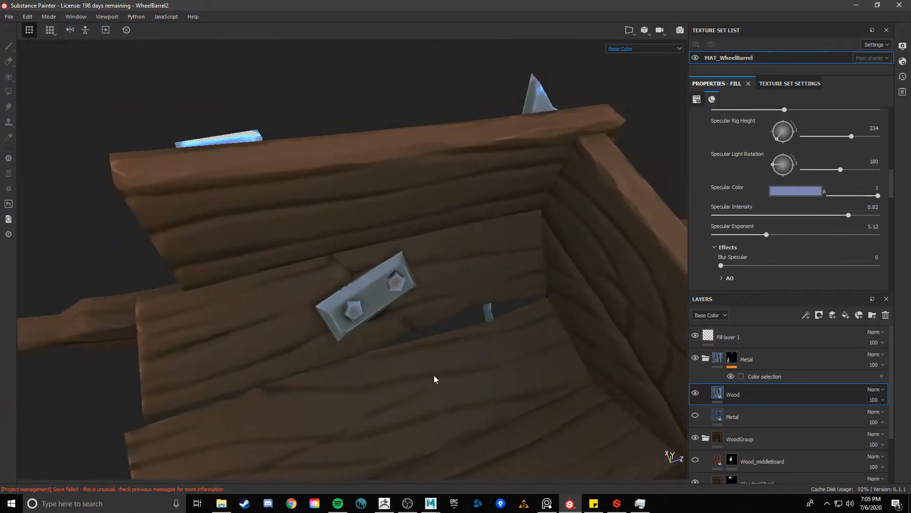
pyautogui.keyDown('alt'); pyautogui.moveTo(364, 285); pyautogui.dragTo(374, 180); pyautogui.keyUp('alt')
pyautogui.scroll(-3, 413, 321)
pyautogui.keyDown('alt'); pyautogui.moveTo(476, 224); pyautogui.dragTo(398, 212); pyautogui.keyUp('alt')
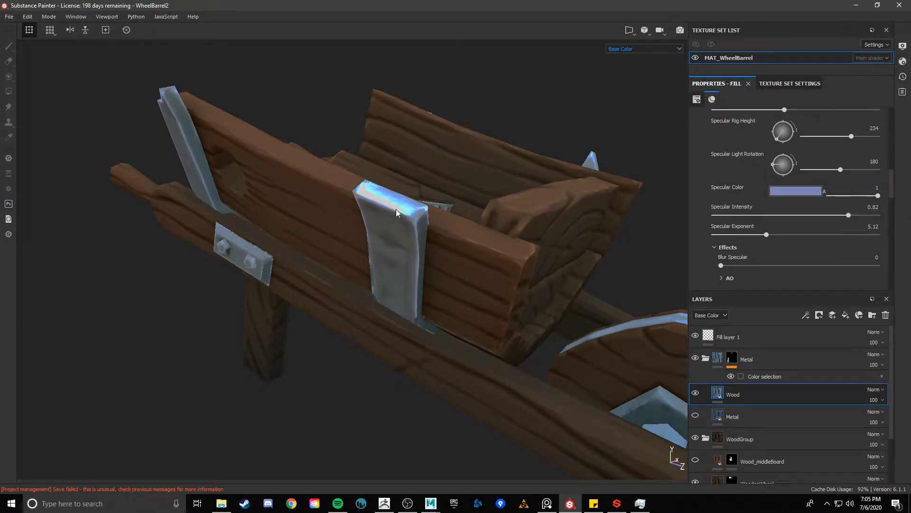
# Step: Raise the Wood copy's Specular Intensity to 1 and check the highlight on the side band
pyautogui.keyDown('alt'); pyautogui.moveTo(396, 210); pyautogui.dragTo(467, 190); pyautogui.keyUp('alt')
pyautogui.moveTo(849, 215); pyautogui.dragTo(881, 218)
pyautogui.keyDown('alt'); pyautogui.moveTo(597, 254); pyautogui.dragTo(603, 237); pyautogui.keyUp('alt')
pyautogui.keyDown('alt'); pyautogui.moveTo(460, 286); pyautogui.dragTo(497, 338); pyautogui.keyUp('alt')
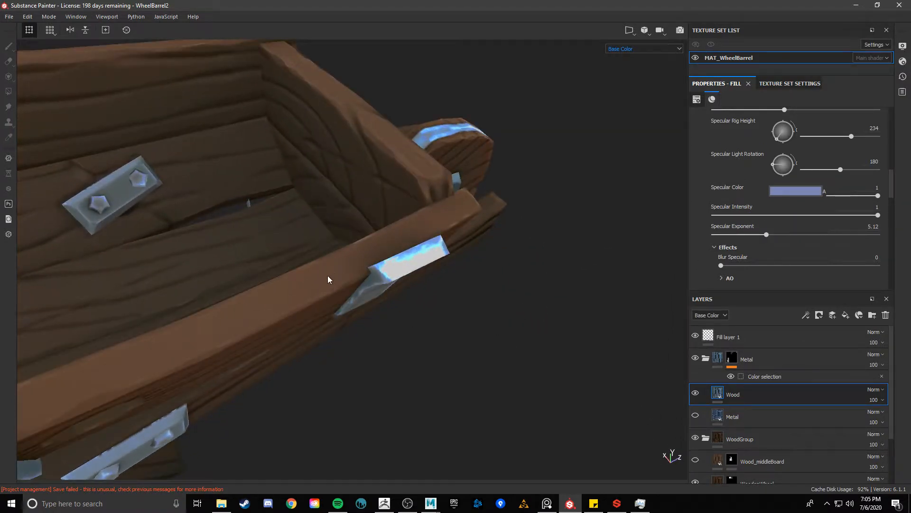
# Step: Test Blur Specular and return it to 0, and turn off Use Ambient Occlusion in the Wood copy's specular effects
pyautogui.scroll(-2, 762, 207)
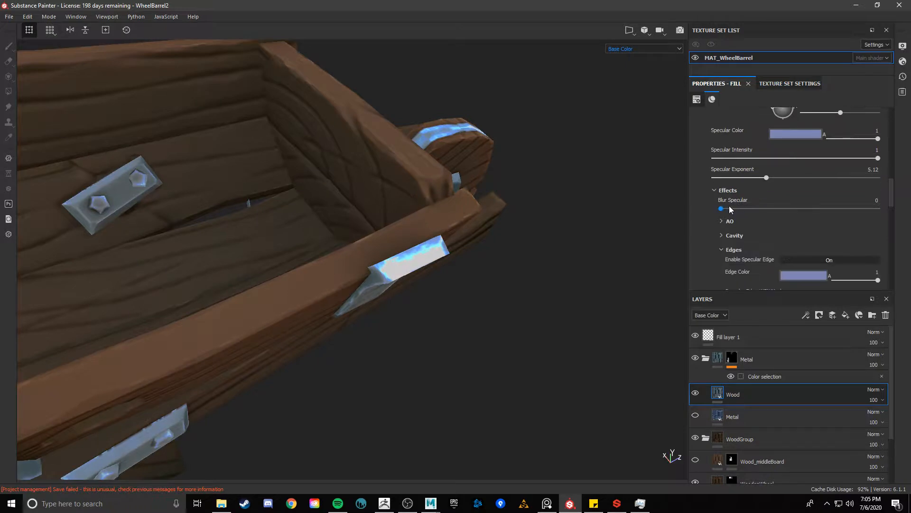
pyautogui.moveTo(729, 208); pyautogui.dragTo(710, 211)
pyautogui.scroll(-2, 778, 215)
pyautogui.click(736, 162)
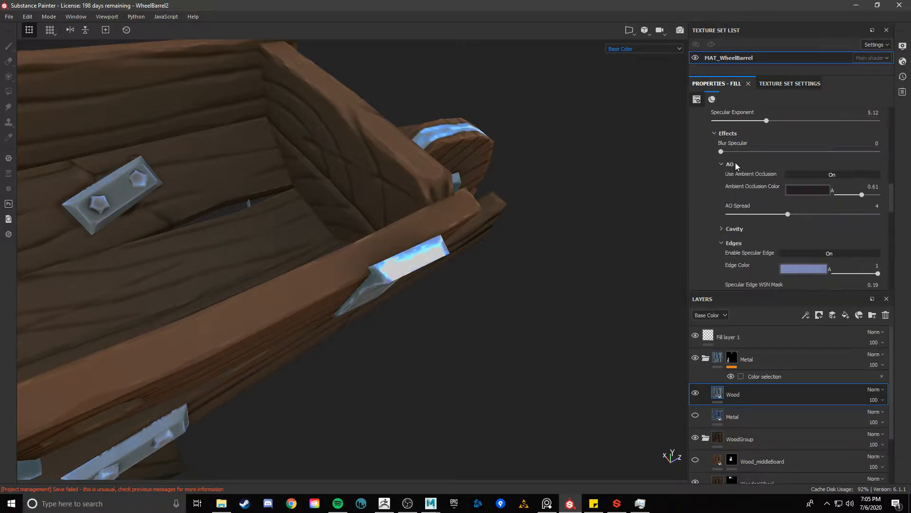
pyautogui.click(818, 173)
pyautogui.click(818, 173)
pyautogui.click(810, 173)
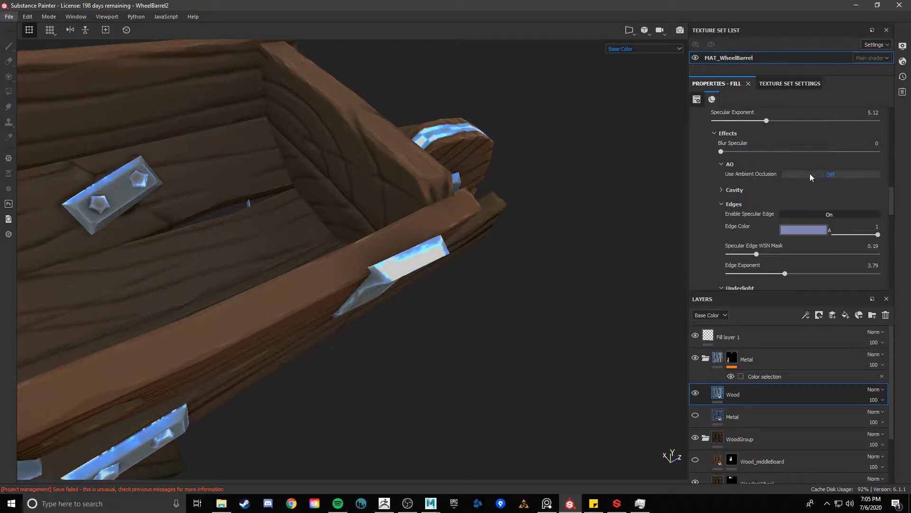
# Step: Toggle Use Ambient Occlusion in the Wood copy's specular effects to compare its influence on the metal
pyautogui.click(814, 174)
pyautogui.click(815, 175)
pyautogui.keyDown('alt'); pyautogui.moveTo(257, 259); pyautogui.dragTo(523, 223); pyautogui.keyUp('alt')
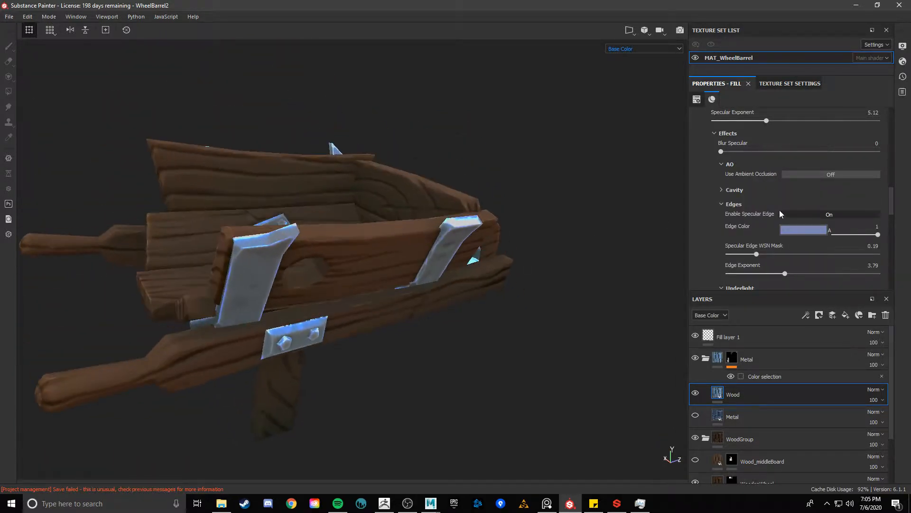
# Step: Switch Enable Specular Edge off and on for the Wood copy to compare the metal's edge highlights
pyautogui.click(812, 214)
pyautogui.click(813, 214)
pyautogui.click(814, 214)
pyautogui.click(814, 214)
pyautogui.keyDown('alt'); pyautogui.moveTo(532, 200); pyautogui.dragTo(534, 232); pyautogui.keyUp('alt')
pyautogui.scroll(-2, 786, 204)
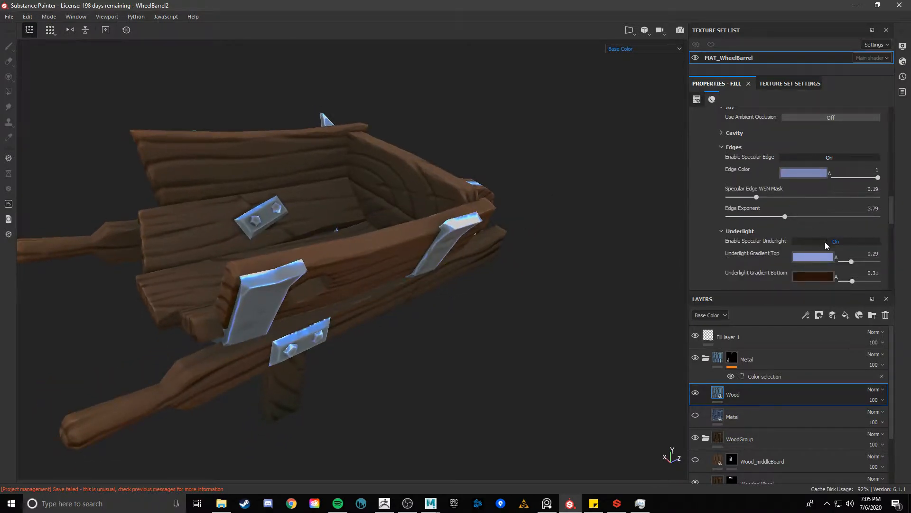
# Step: Switch the Wood copy's specular ambient occlusion on and off again, checking the side brackets
pyautogui.scroll(1, 818, 190)
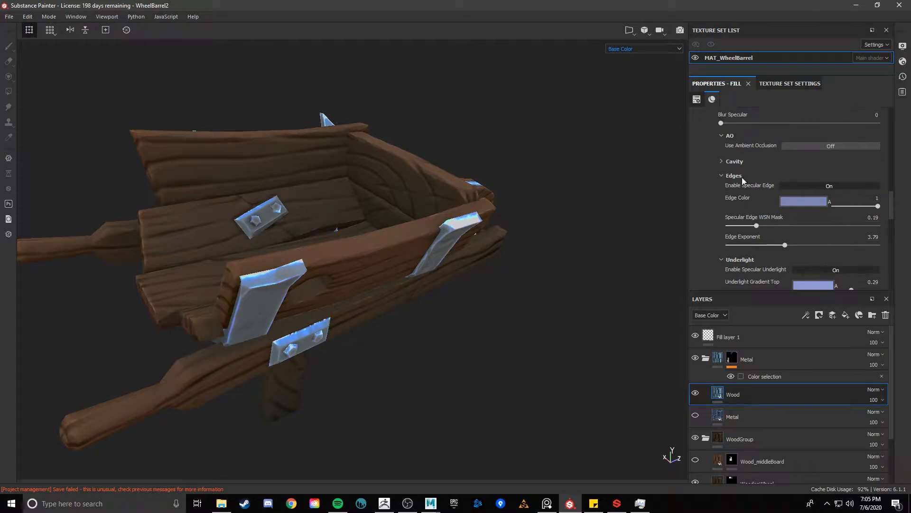
pyautogui.click(810, 143)
pyautogui.click(809, 143)
pyautogui.click(810, 144)
pyautogui.click(810, 144)
pyautogui.moveTo(442, 194)
pyautogui.keyDown('alt'); pyautogui.mouseDown()
pyautogui.moveTo(421, 191)
pyautogui.moveTo(446, 195)
pyautogui.mouseUp(); pyautogui.keyUp('alt')
# Step: Try lowering the specular Edge Color opacity to 0.54 and undo the change
pyautogui.moveTo(878, 206); pyautogui.dragTo(873, 207)
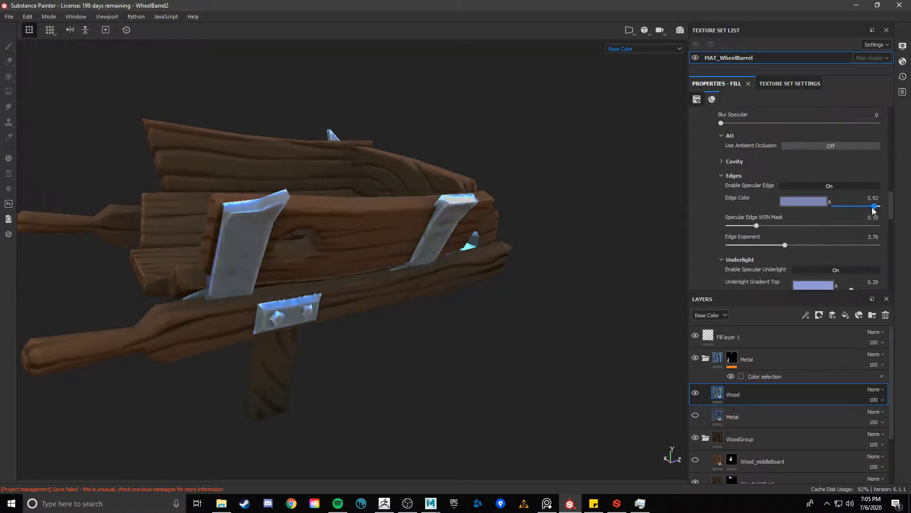
pyautogui.keyDown('alt'); pyautogui.moveTo(493, 287); pyautogui.dragTo(466, 276); pyautogui.keyUp('alt')
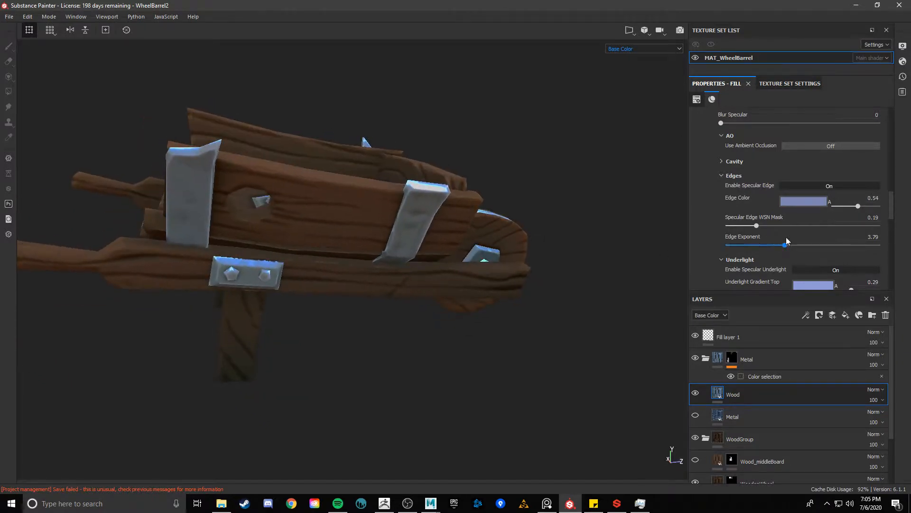
pyautogui.hotkey('ctrl', 'z')
# Step: Examine the metal bands and studded plates from a distance, from above and up close
pyautogui.keyDown('alt'); pyautogui.moveTo(578, 261); pyautogui.dragTo(508, 228); pyautogui.keyUp('alt')
pyautogui.keyDown('alt'); pyautogui.moveTo(508, 227); pyautogui.dragTo(106, 200, button='right'); pyautogui.keyUp('alt')
pyautogui.keyDown('alt'); pyautogui.moveTo(106, 199); pyautogui.dragTo(411, 283); pyautogui.keyUp('alt')
pyautogui.keyDown('alt'); pyautogui.moveTo(411, 283); pyautogui.dragTo(452, 259, button='right'); pyautogui.keyUp('alt')
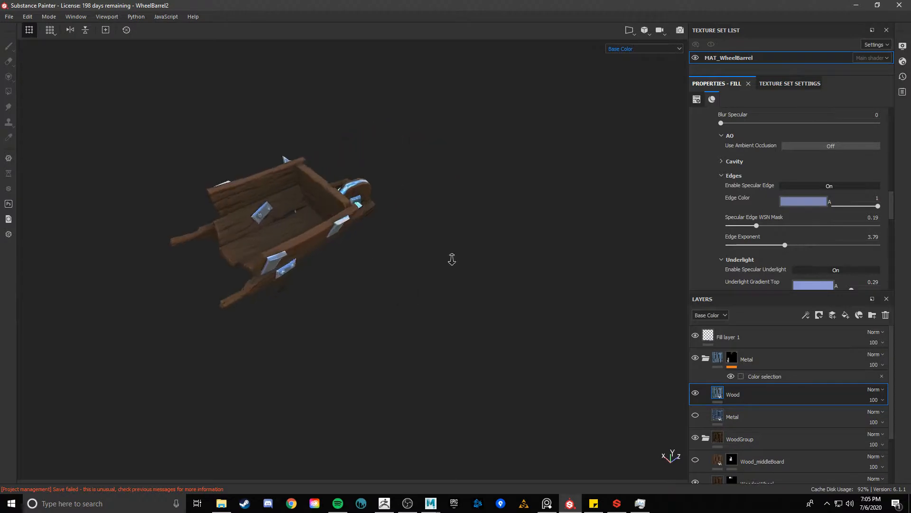
pyautogui.keyDown('alt'); pyautogui.moveTo(451, 259); pyautogui.dragTo(389, 286); pyautogui.keyUp('alt')
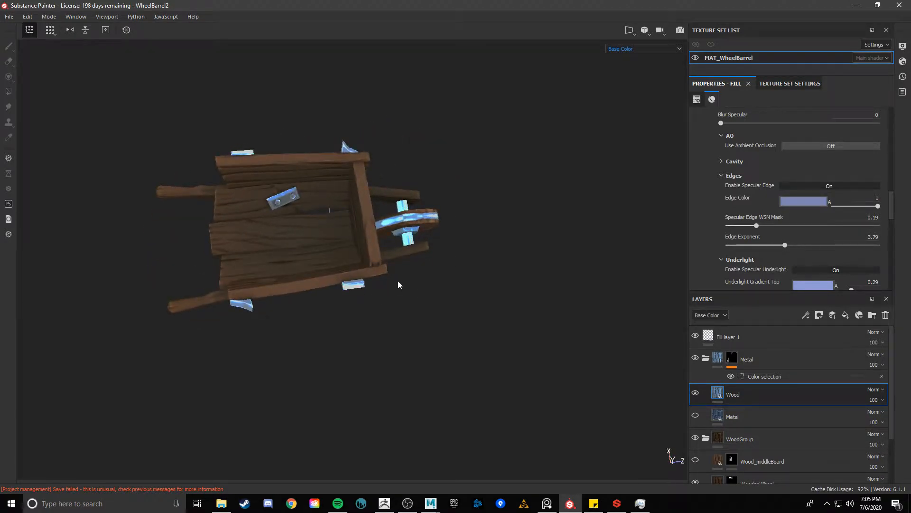
pyautogui.keyDown('alt'); pyautogui.moveTo(385, 269); pyautogui.dragTo(491, 228); pyautogui.keyUp('alt')
pyautogui.scroll(-5, 362, 303)
pyautogui.scroll(5, 361, 318)
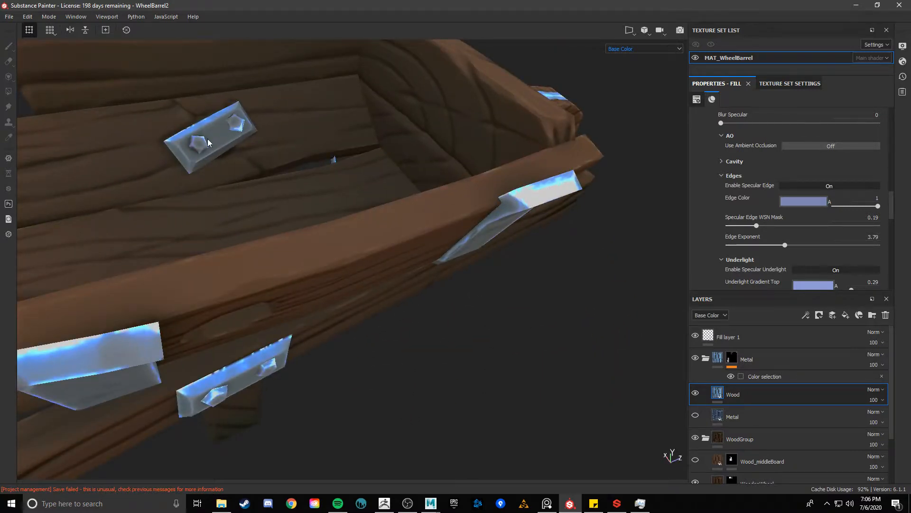
pyautogui.keyDown('alt'); pyautogui.moveTo(168, 349); pyautogui.dragTo(215, 141); pyautogui.keyUp('alt')
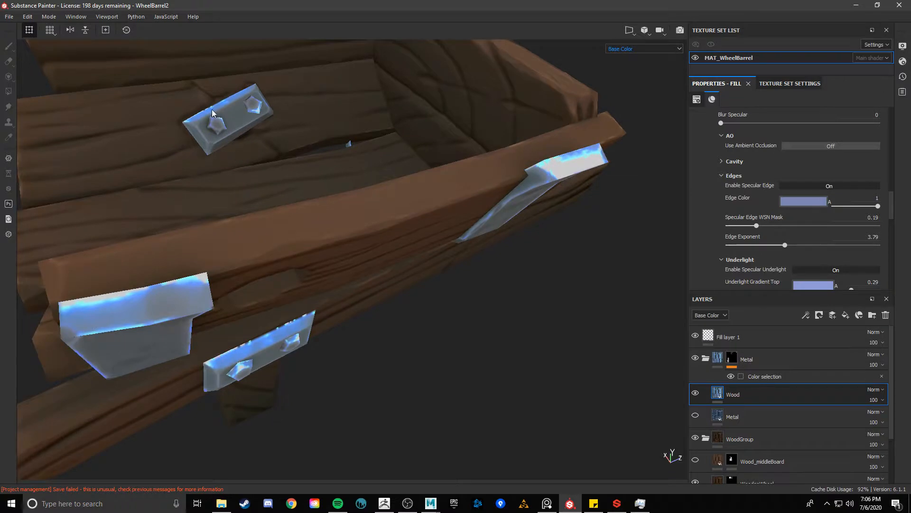
# Step: Try a blue Edge Color sampled from the inner metal plate and a neutral grey, reverting to the original color
pyautogui.click(793, 202)
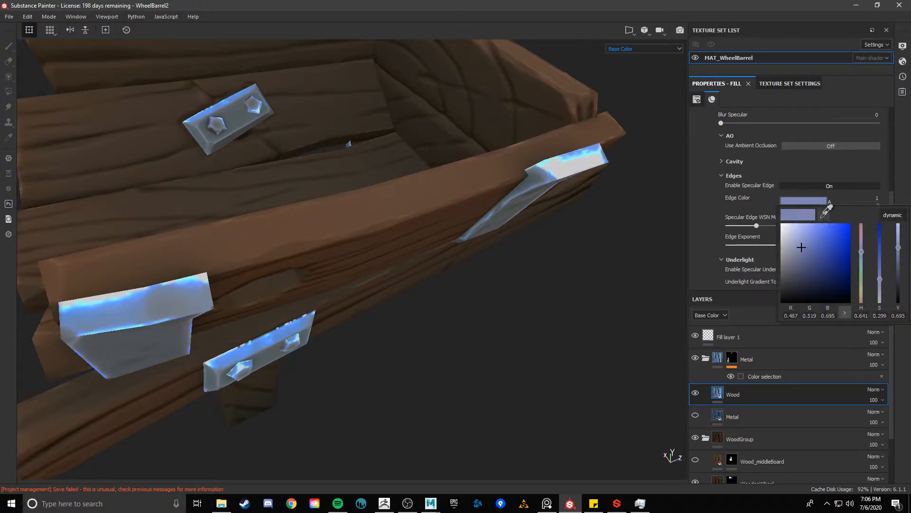
pyautogui.click(207, 109)
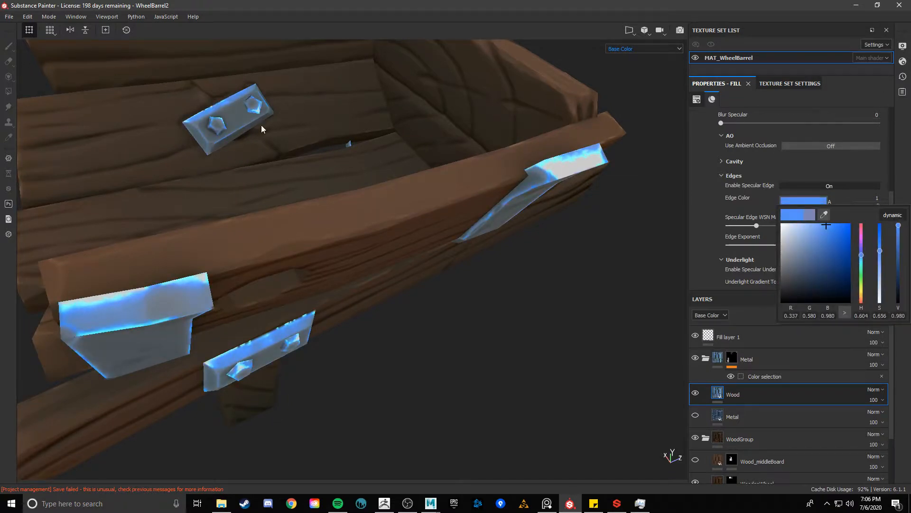
pyautogui.moveTo(803, 233)
pyautogui.mouseDown()
pyautogui.moveTo(787, 257)
pyautogui.moveTo(801, 247)
pyautogui.mouseUp()
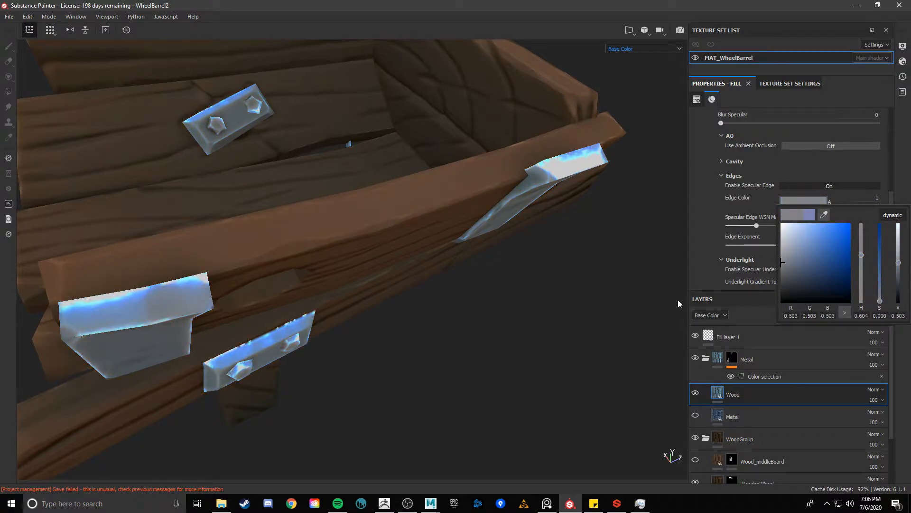
pyautogui.keyDown('alt'); pyautogui.moveTo(576, 346); pyautogui.dragTo(636, 304); pyautogui.keyUp('alt')
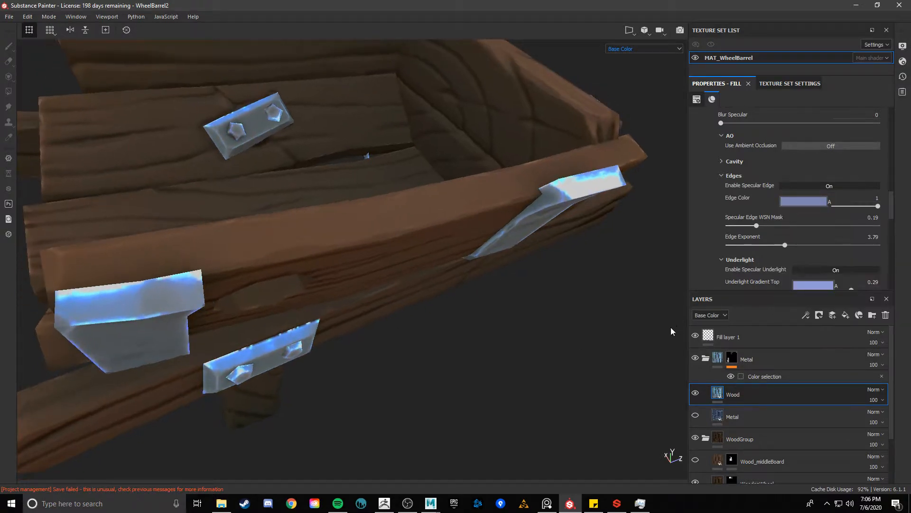
# Step: Expand the Wood copy's diffuse gradient settings for Thickness, AO, Select Gradient, Top Down and Cavity
pyautogui.scroll(5, 767, 241)
pyautogui.scroll(6, 787, 239)
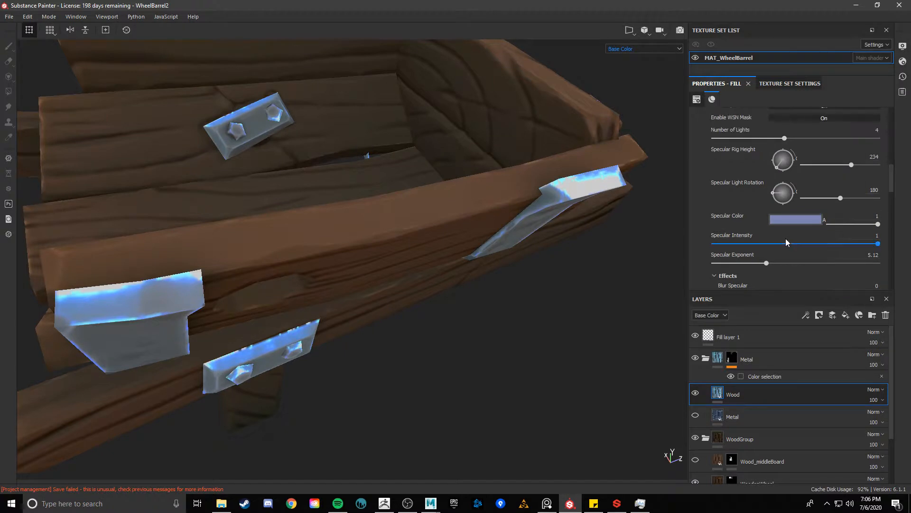
pyautogui.click(736, 227)
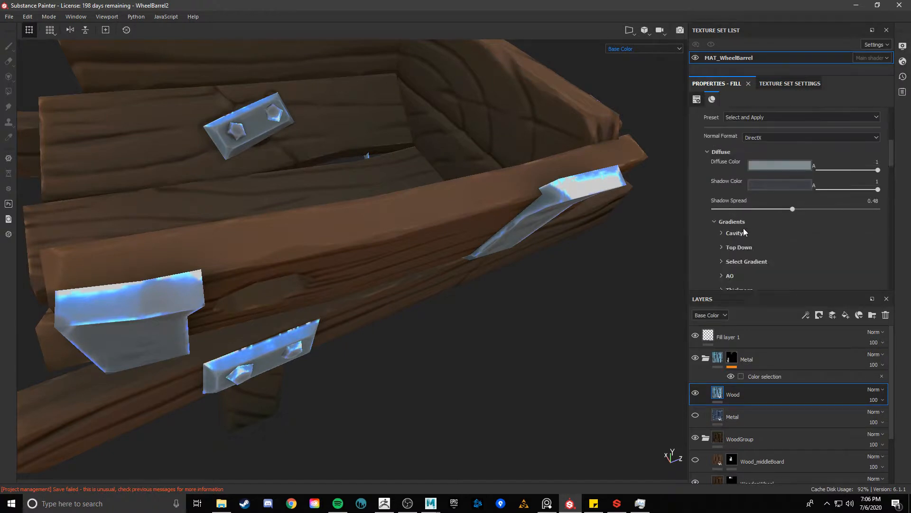
pyautogui.scroll(-1, 754, 264)
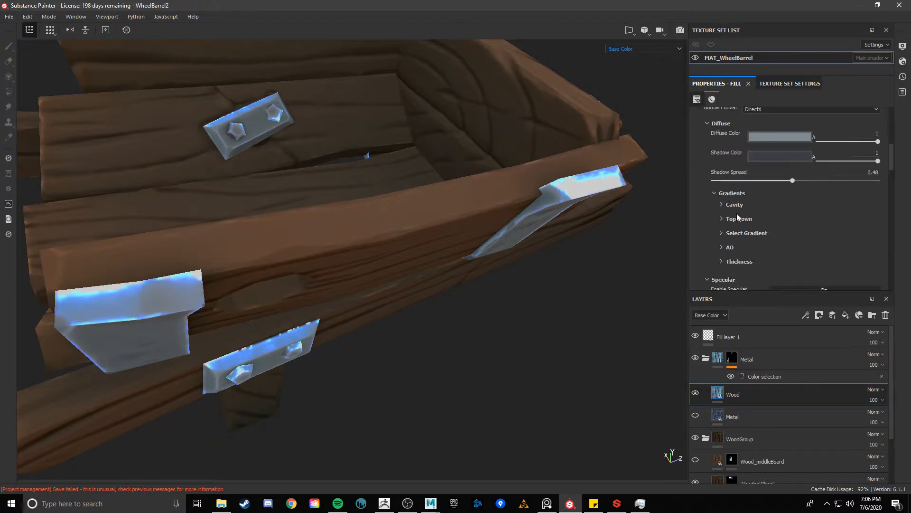
pyautogui.click(737, 261)
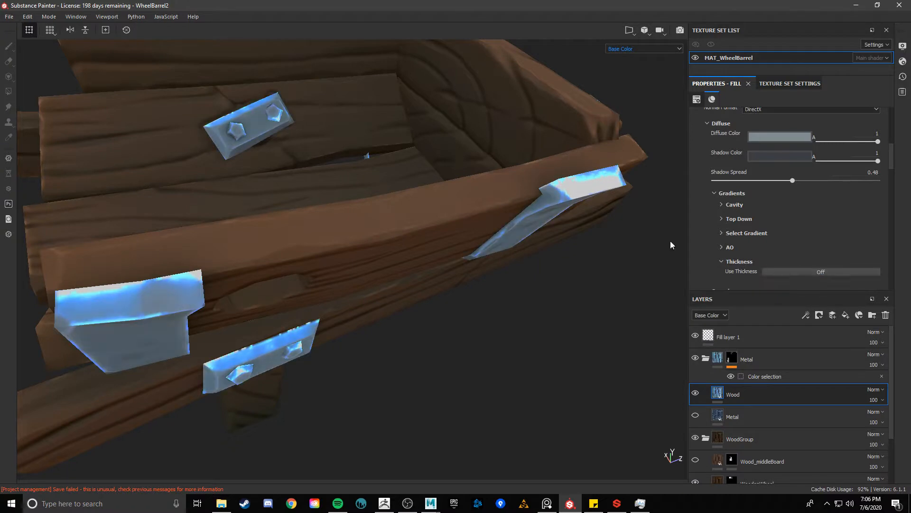
pyautogui.click(731, 247)
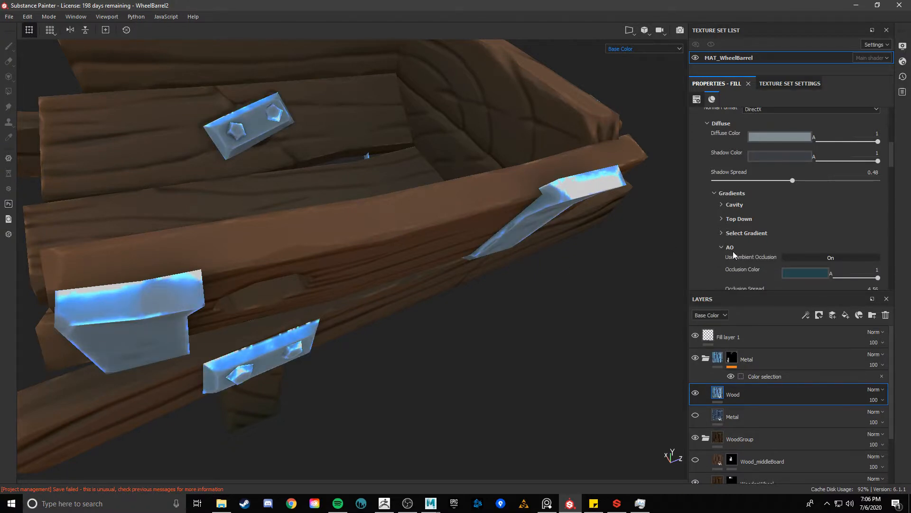
pyautogui.click(747, 233)
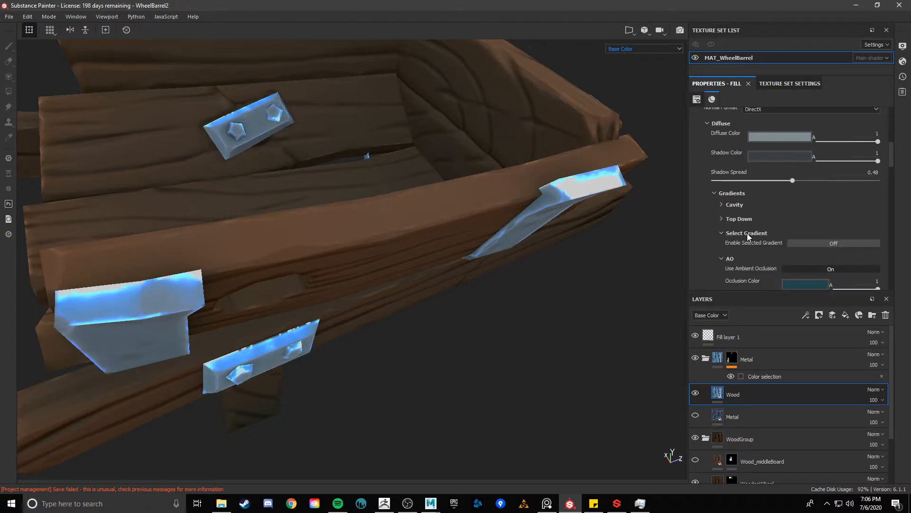
pyautogui.click(743, 219)
pyautogui.click(739, 205)
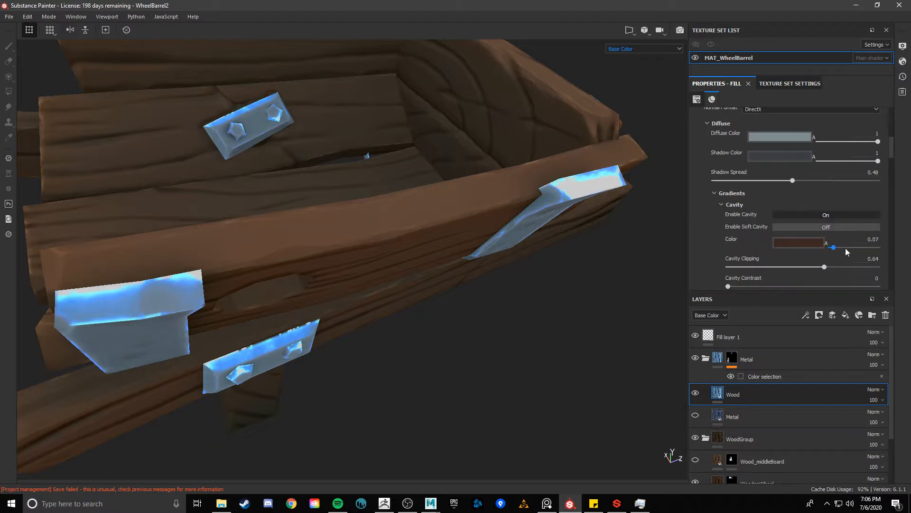
# Step: Test the Cavity gradient's color opacity on the Wood copy and set it to 0.91
pyautogui.moveTo(896, 252); pyautogui.dragTo(902, 249)
pyautogui.keyDown('alt'); pyautogui.moveTo(569, 306); pyautogui.dragTo(374, 143); pyautogui.keyUp('alt')
pyautogui.hotkey('ctrl', 'z')
pyautogui.moveTo(842, 249); pyautogui.dragTo(874, 247)
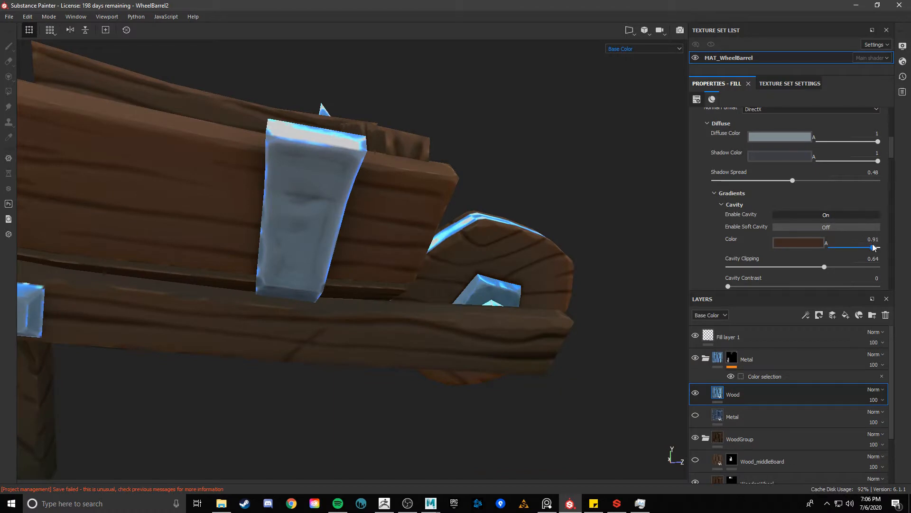
# Step: Look through the Wood copy's gradient, specular, underlight and height settings
pyautogui.scroll(4, 771, 208)
pyautogui.scroll(-10, 779, 207)
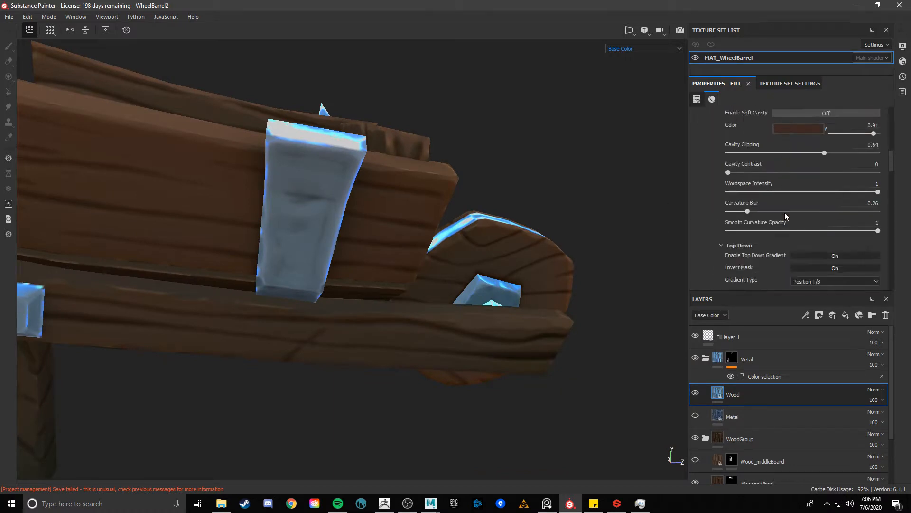
pyautogui.scroll(-8, 777, 209)
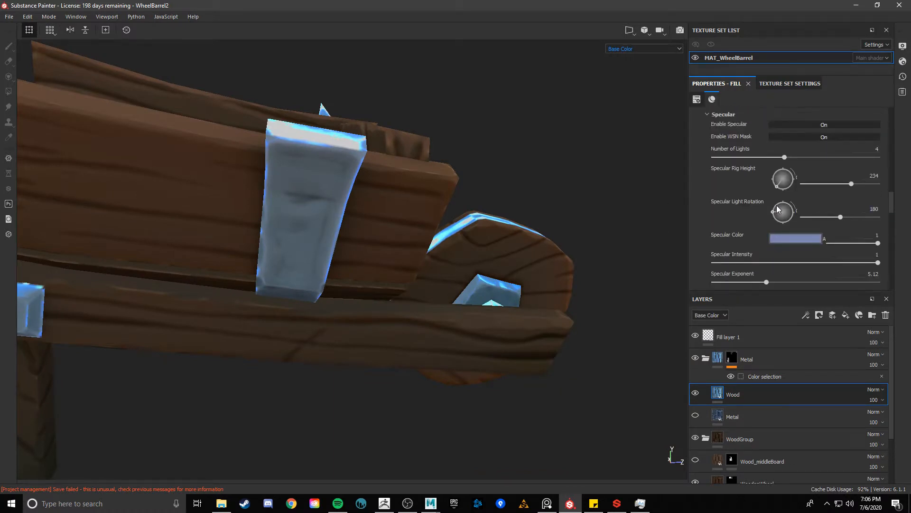
pyautogui.scroll(-8, 776, 206)
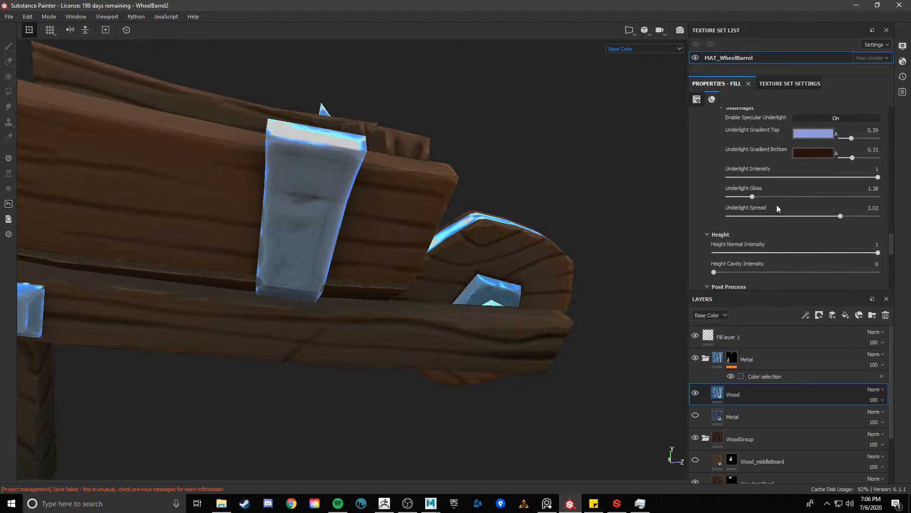
pyautogui.scroll(3, 559, 264)
# Step: Inspect the wheelbarrow's metal from the back, underside and front for consistent highlights
pyautogui.keyDown('alt'); pyautogui.moveTo(535, 285); pyautogui.dragTo(414, 237); pyautogui.keyUp('alt')
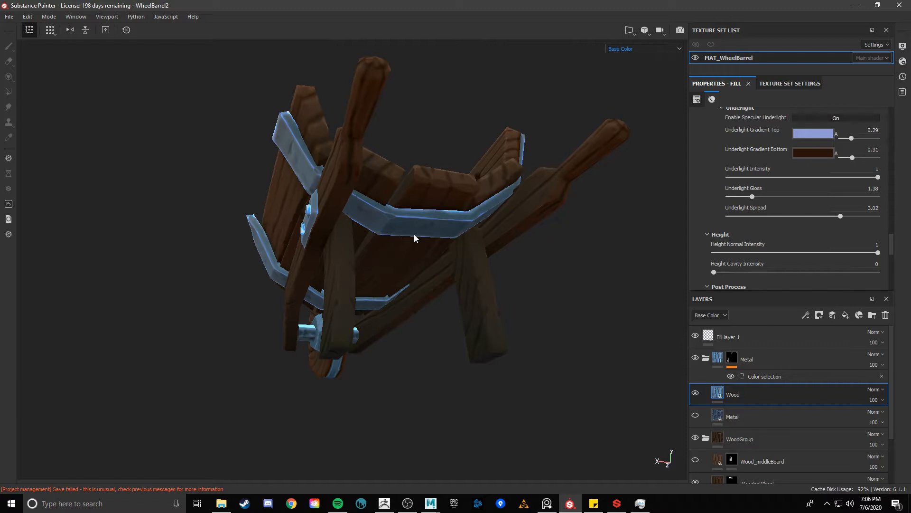
pyautogui.keyDown('alt'); pyautogui.moveTo(403, 215); pyautogui.dragTo(439, 261); pyautogui.keyUp('alt')
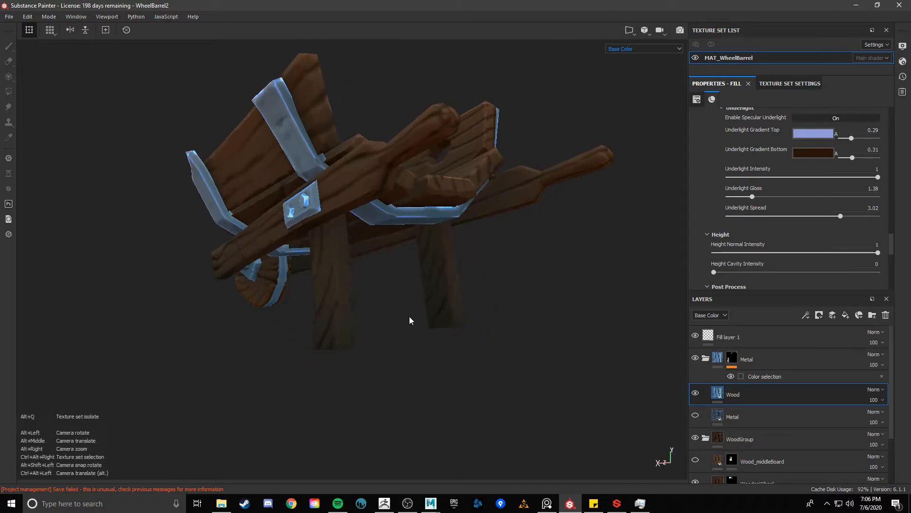
pyautogui.keyDown('alt'); pyautogui.moveTo(409, 316); pyautogui.dragTo(280, 295, button='right'); pyautogui.keyUp('alt')
pyautogui.keyDown('alt'); pyautogui.moveTo(280, 295); pyautogui.dragTo(473, 325); pyautogui.keyUp('alt')
pyautogui.keyDown('alt'); pyautogui.moveTo(473, 326); pyautogui.dragTo(252, 281, button='right'); pyautogui.keyUp('alt')
pyautogui.keyDown('alt'); pyautogui.moveTo(252, 281); pyautogui.dragTo(401, 270); pyautogui.keyUp('alt')
pyautogui.keyDown('alt'); pyautogui.moveTo(401, 270); pyautogui.dragTo(92, 240, button='right'); pyautogui.keyUp('alt')
pyautogui.keyDown('alt'); pyautogui.moveTo(91, 240); pyautogui.dragTo(361, 287); pyautogui.keyUp('alt')
pyautogui.scroll(3, 340, 354)
pyautogui.keyDown('alt'); pyautogui.moveTo(362, 345); pyautogui.dragTo(459, 357); pyautogui.keyUp('alt')
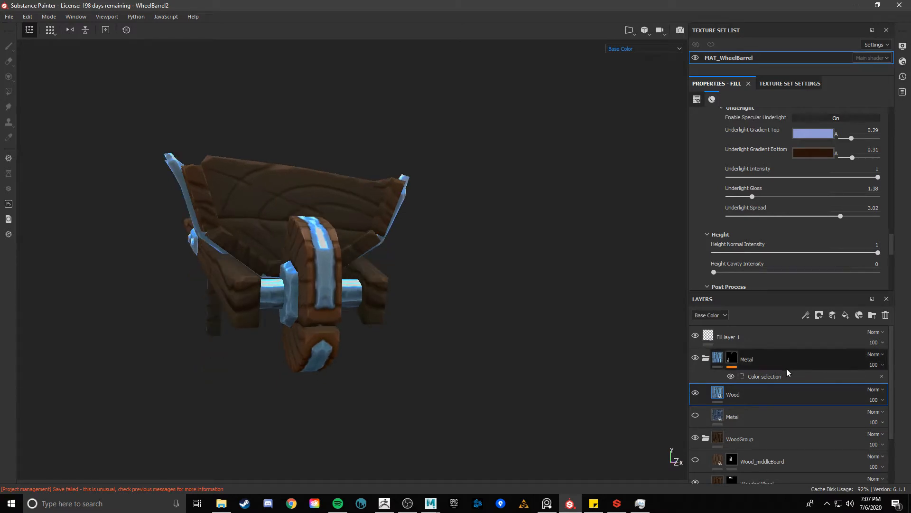
# Step: Review the Wood copy's specular and Top Down gradient settings while examining the whole wheelbarrow from several angles
pyautogui.scroll(-2, 788, 371)
pyautogui.scroll(3, 798, 257)
pyautogui.scroll(3, 797, 257)
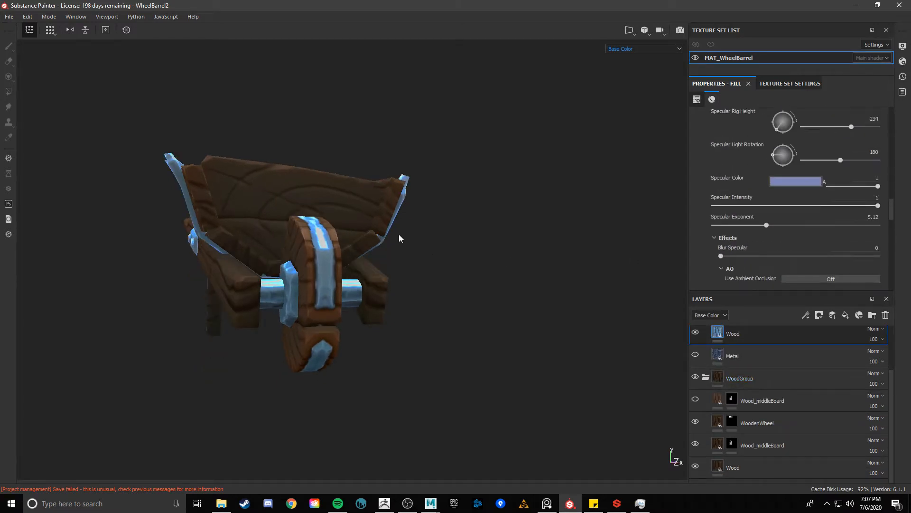
pyautogui.keyDown('alt'); pyautogui.moveTo(399, 238); pyautogui.dragTo(433, 226); pyautogui.keyUp('alt')
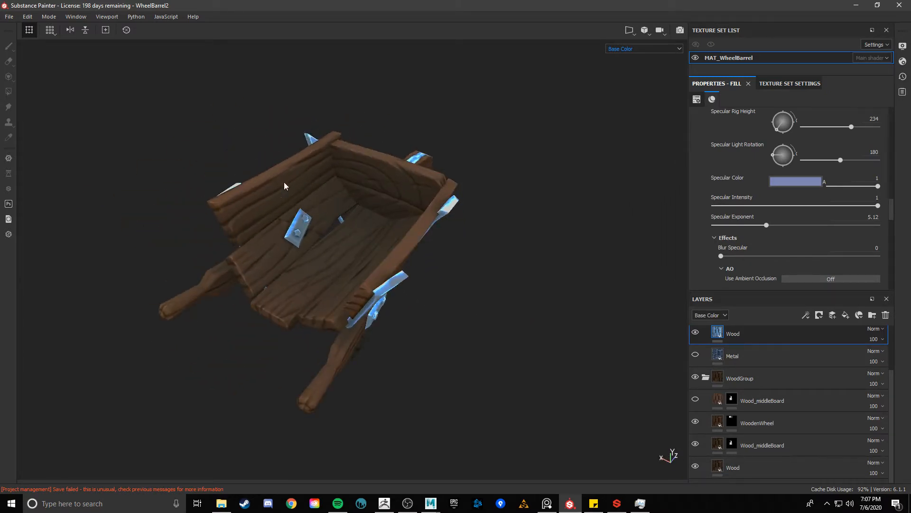
pyautogui.keyDown('alt'); pyautogui.moveTo(291, 193); pyautogui.dragTo(531, 319); pyautogui.keyUp('alt')
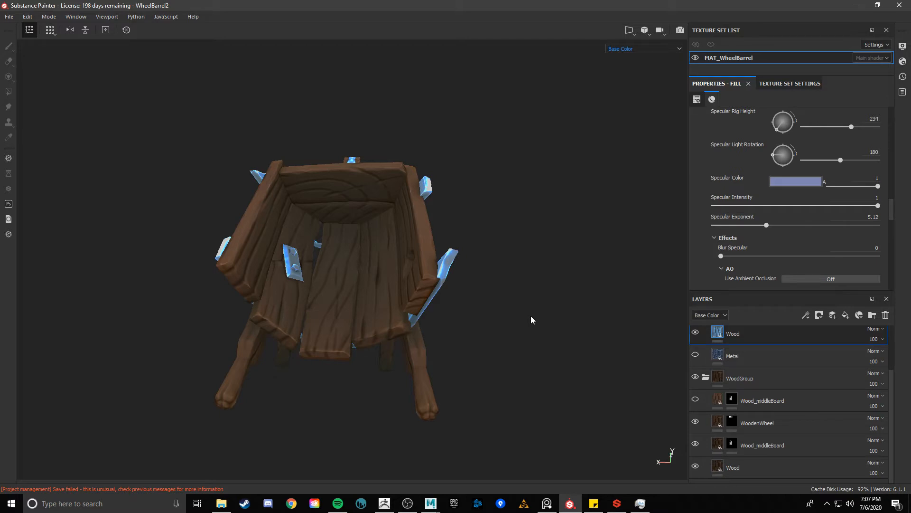
pyautogui.keyDown('alt'); pyautogui.moveTo(527, 308); pyautogui.dragTo(400, 366); pyautogui.keyUp('alt')
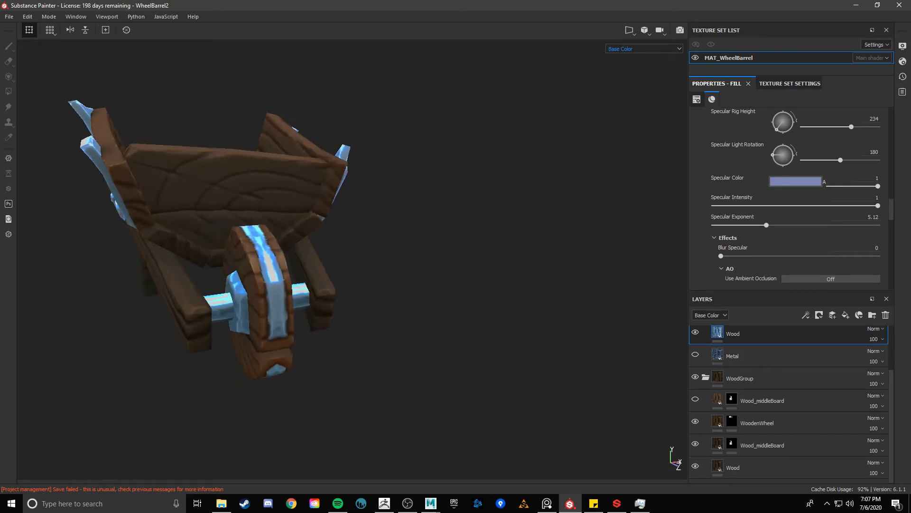
pyautogui.keyDown('alt'); pyautogui.moveTo(206, 335); pyautogui.dragTo(454, 312); pyautogui.keyUp('alt')
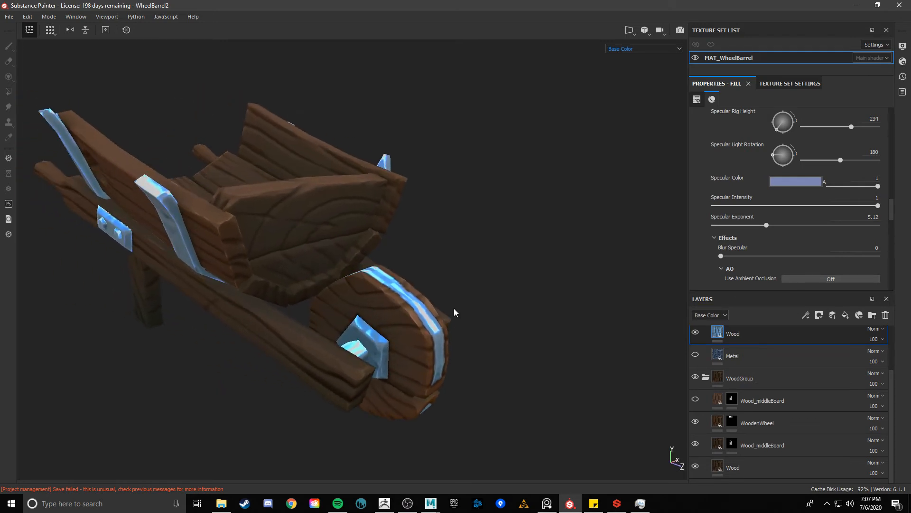
pyautogui.scroll(2, 790, 380)
pyautogui.scroll(3, 791, 248)
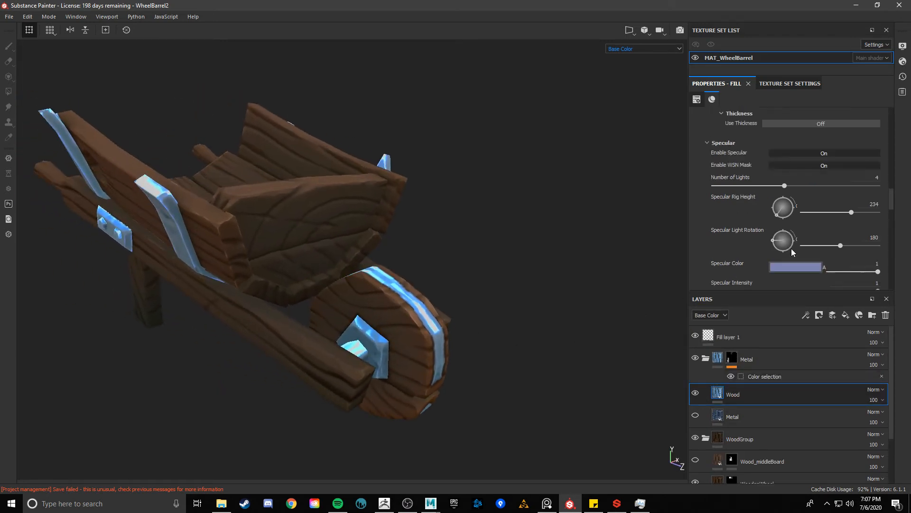
pyautogui.scroll(4, 791, 249)
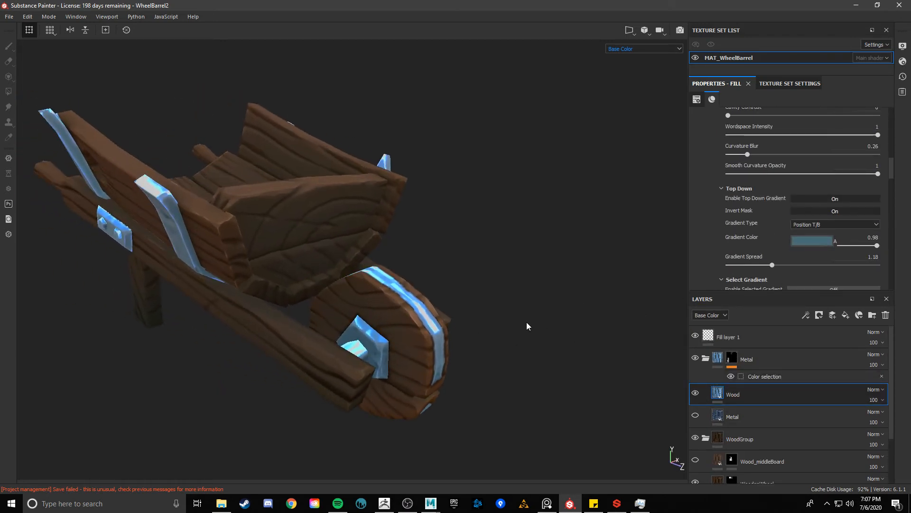
pyautogui.keyDown('alt'); pyautogui.moveTo(527, 326); pyautogui.dragTo(758, 221); pyautogui.keyUp('alt')
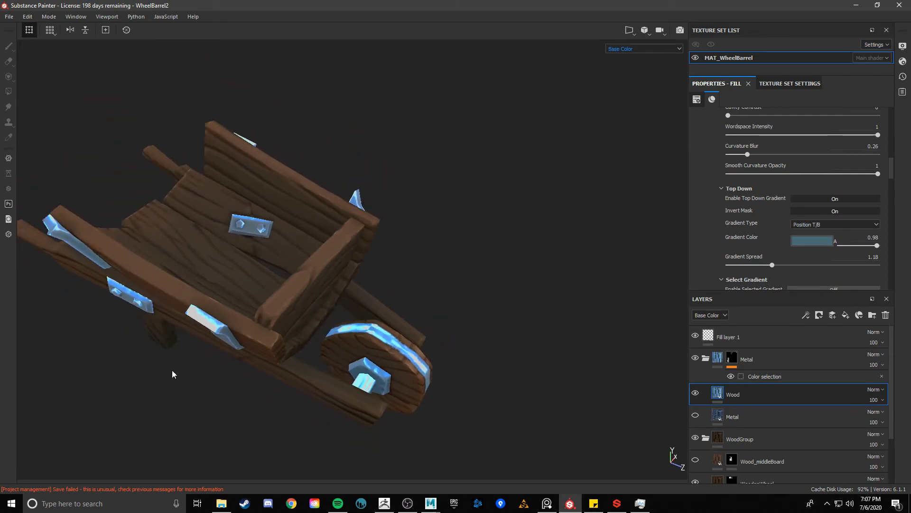
pyautogui.keyDown('alt'); pyautogui.moveTo(526, 267); pyautogui.dragTo(507, 280); pyautogui.keyUp('alt')
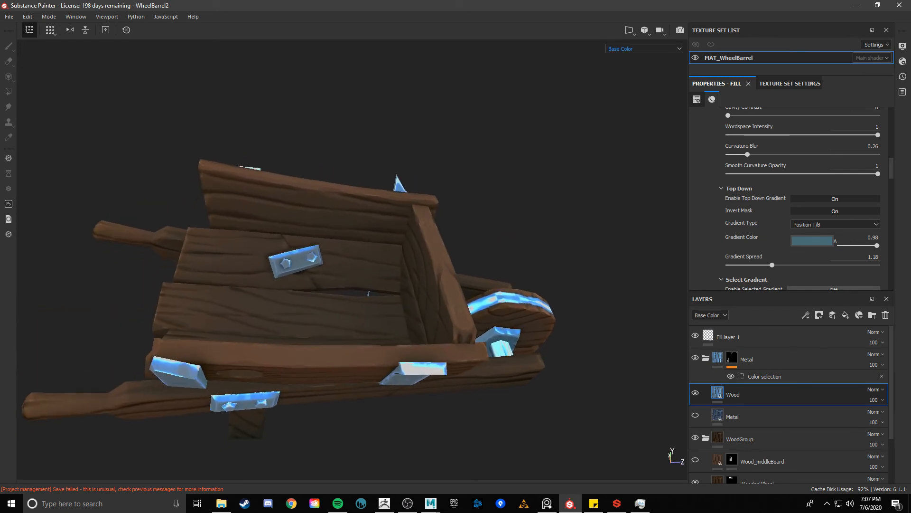